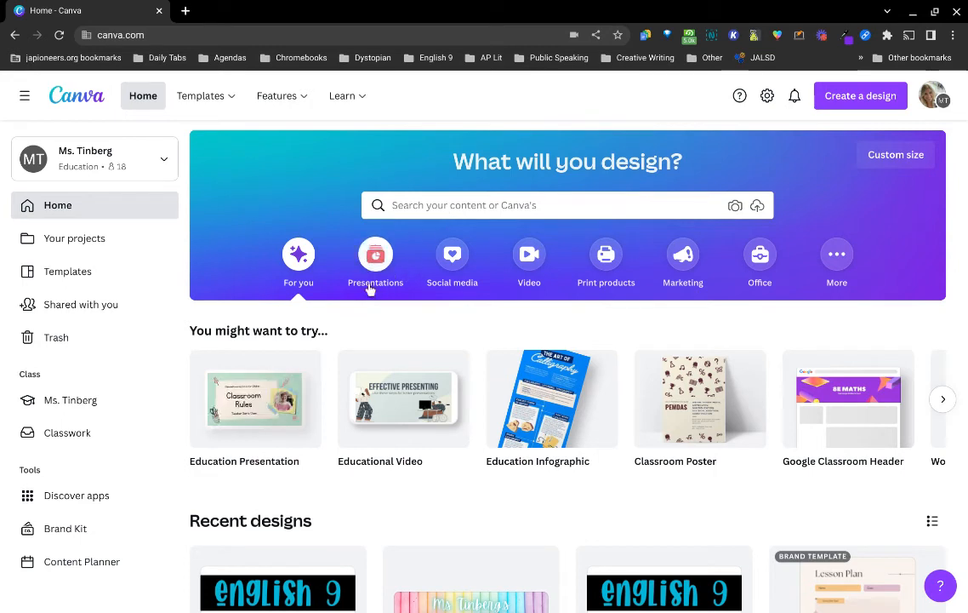
# Browse the home page's design categories, viewing Social media, its Instagram formats and the templates under More
pyautogui.click(438, 279)
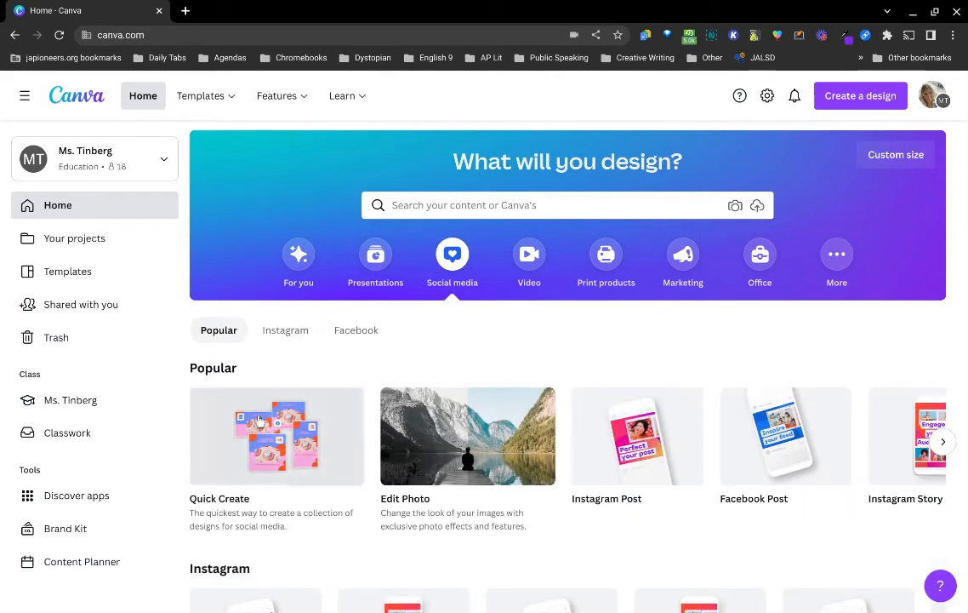
pyautogui.click(286, 335)
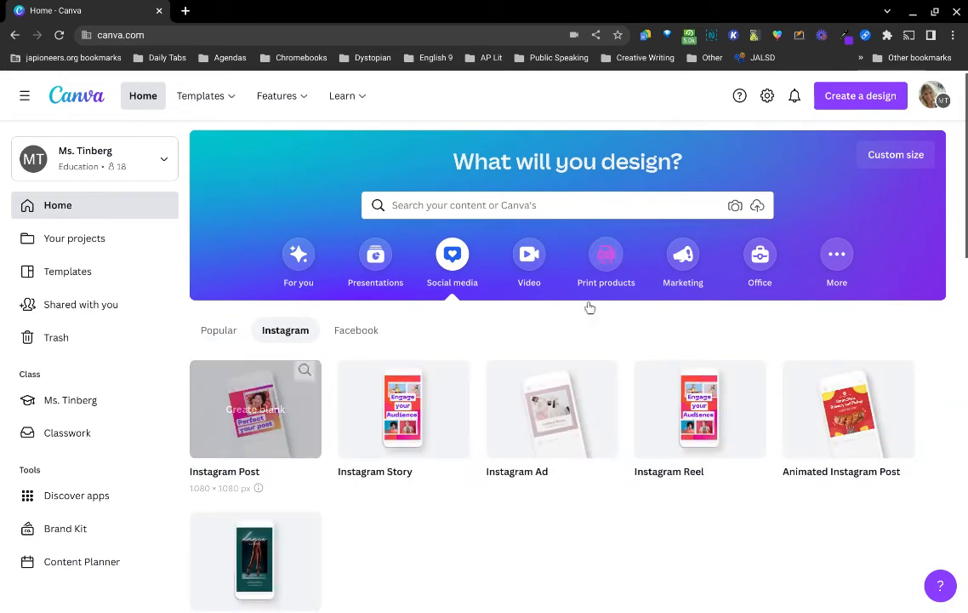
pyautogui.click(836, 253)
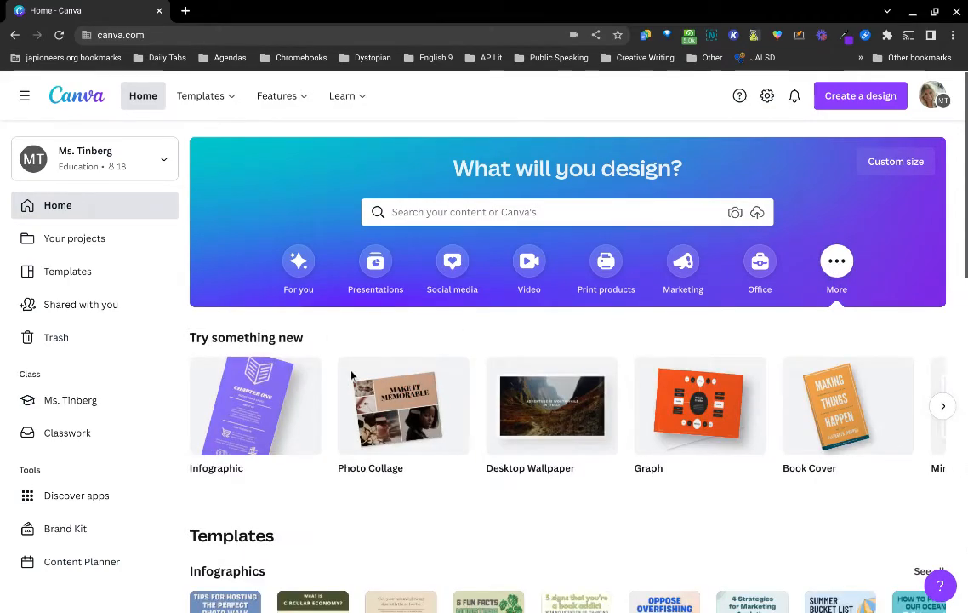
pyautogui.scroll(-6, 352, 373)
pyautogui.scroll(-4, 352, 372)
pyautogui.scroll(10, 352, 373)
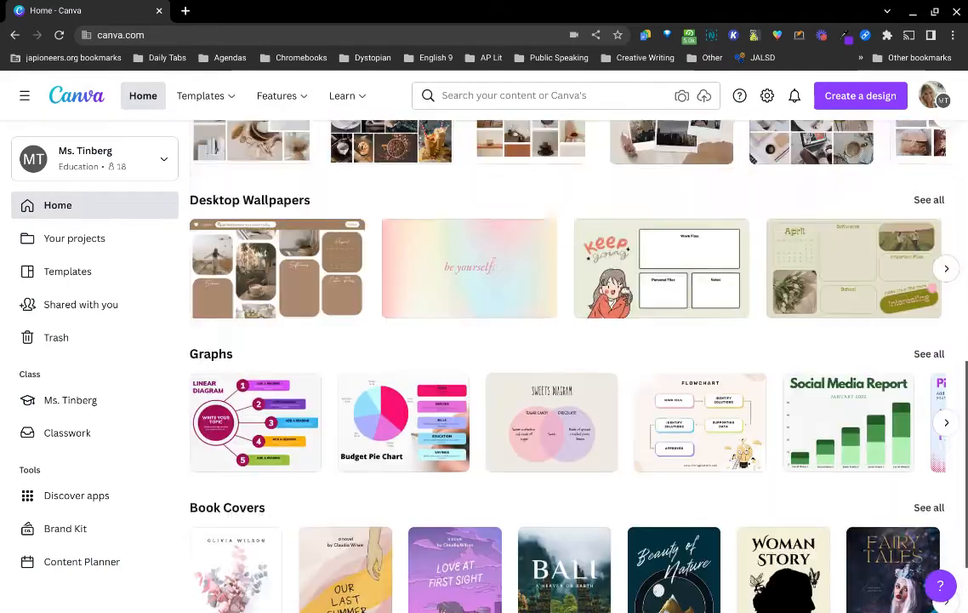
# Search the home page's templates for "presentation" and clear the search text
pyautogui.click(434, 214)
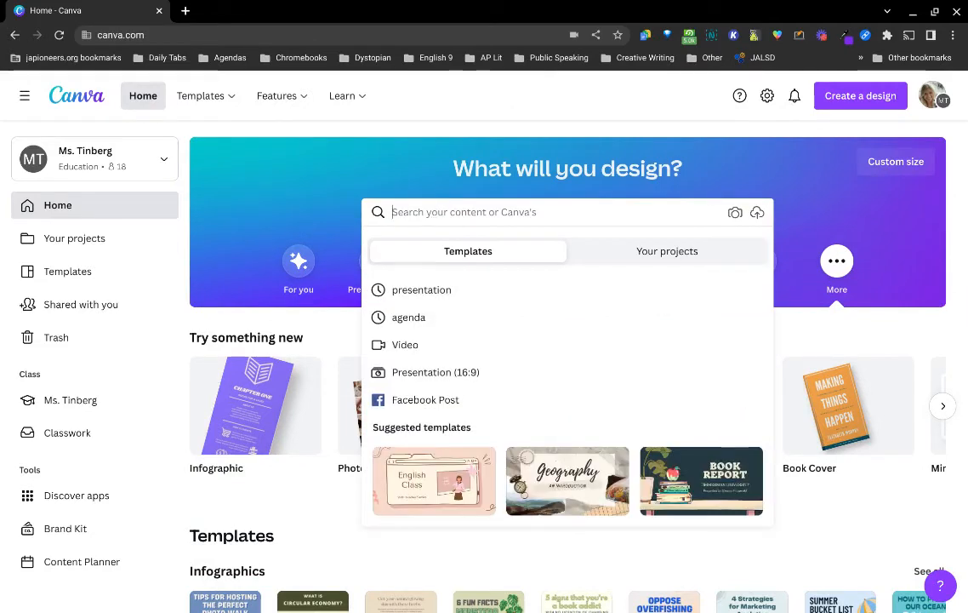
pyautogui.write('presentation')
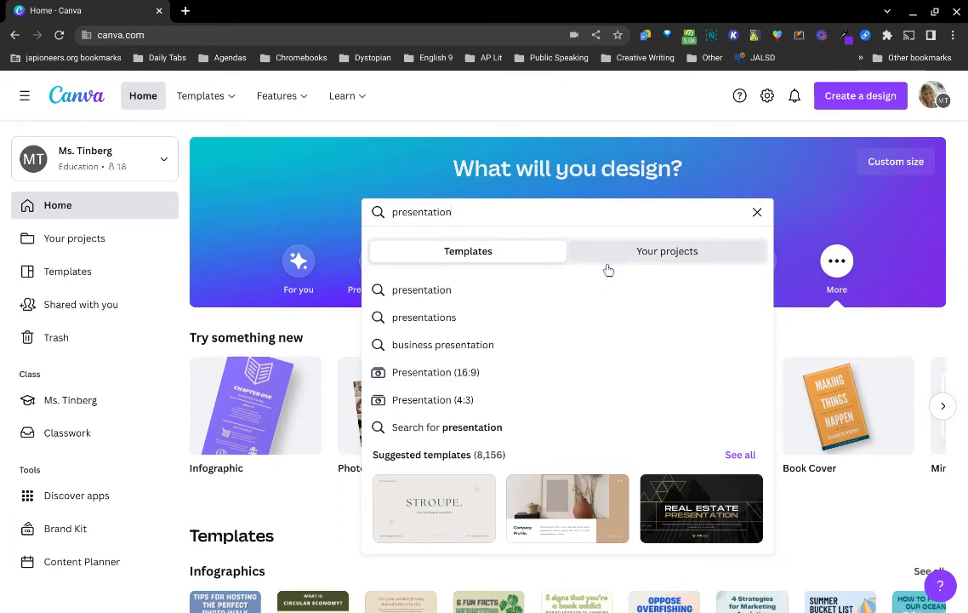
pyautogui.click(754, 228)
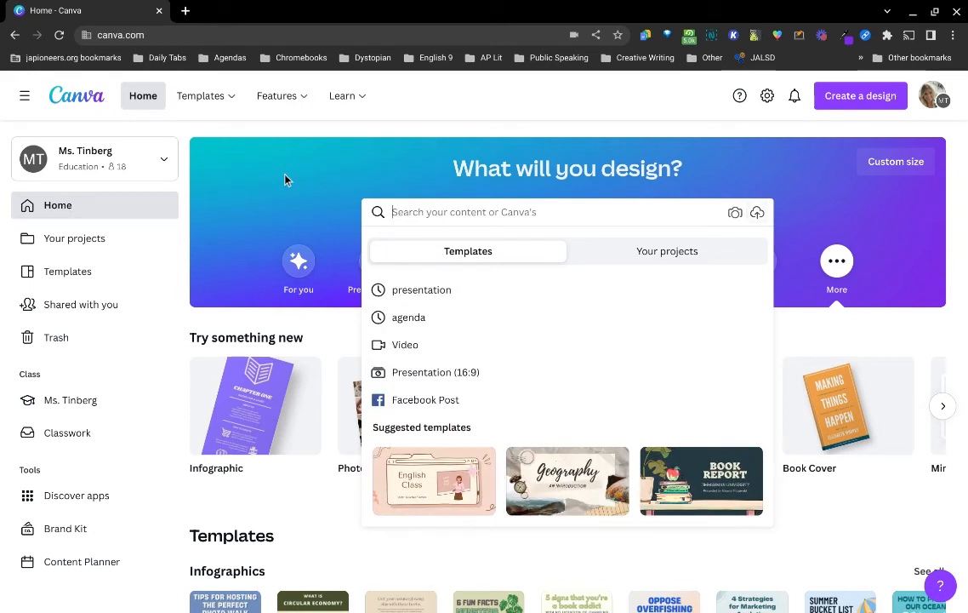
# Examine the custom size options for a new design, including the available measurement units
pyautogui.click(876, 164)
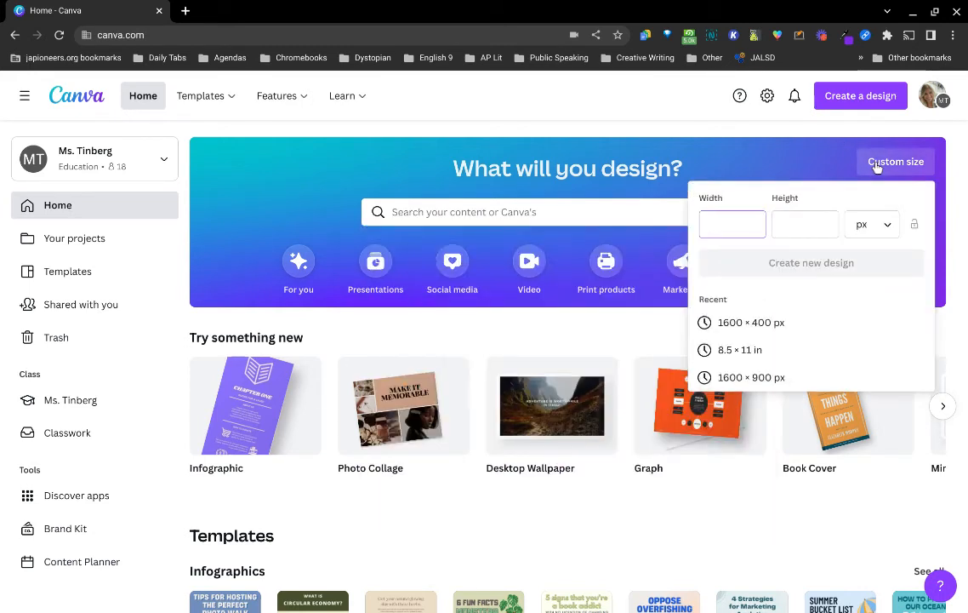
pyautogui.click(881, 242)
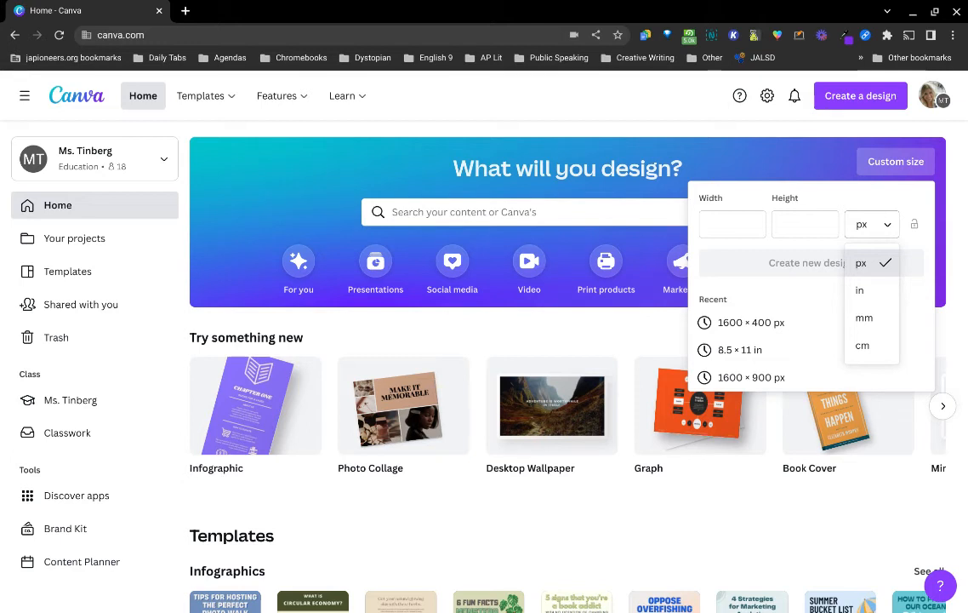
pyautogui.click(881, 240)
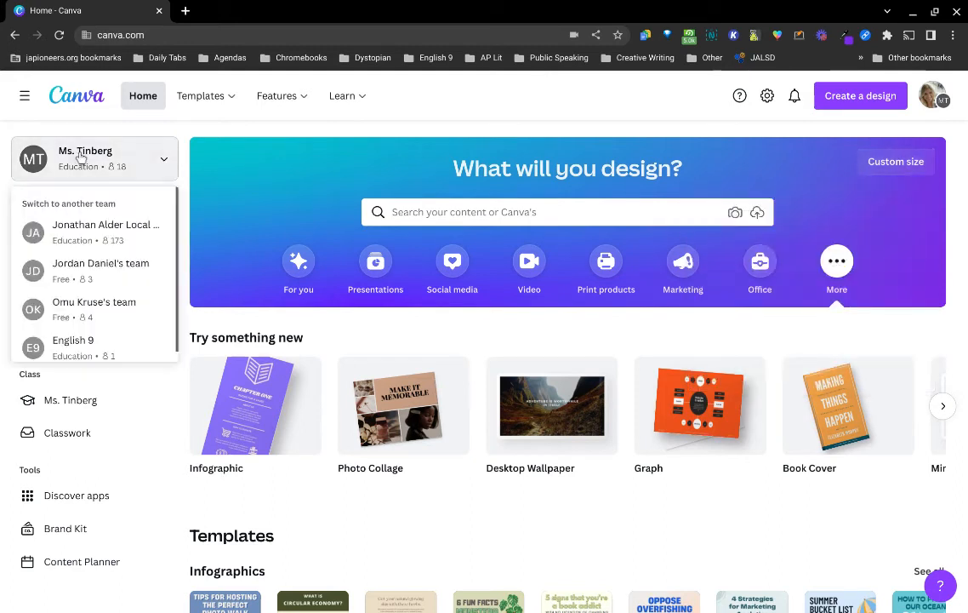
# View the teams available for switching and close the list without changing the current team
pyautogui.click(81, 158)
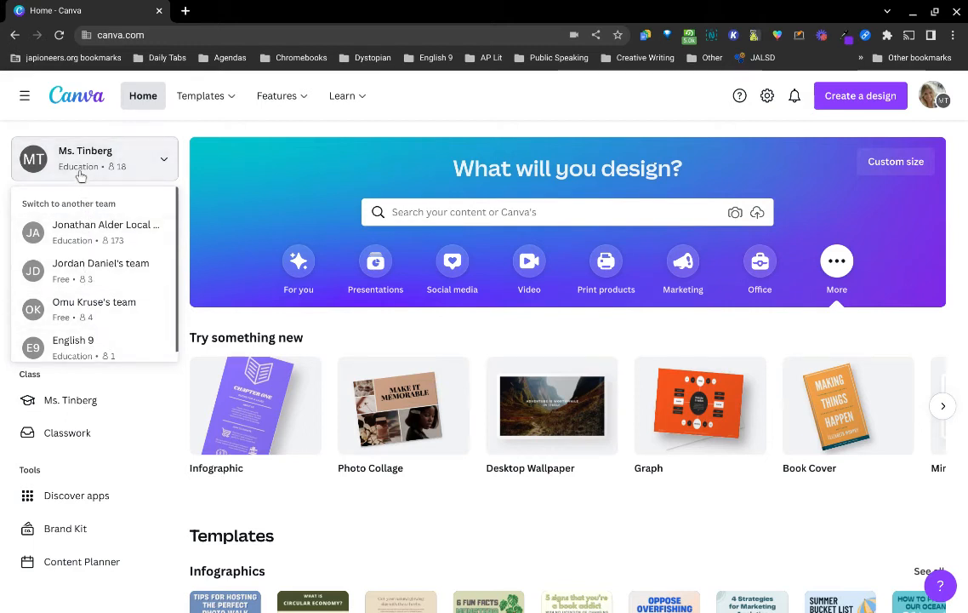
pyautogui.click(158, 173)
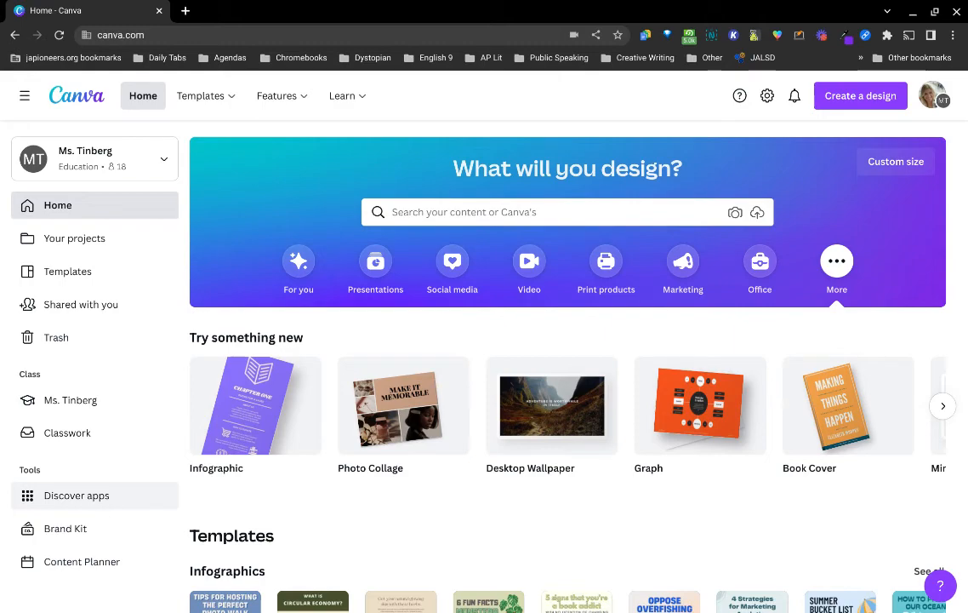
# Open Discover apps and look through the new, popular and media import apps
pyautogui.click(76, 495)
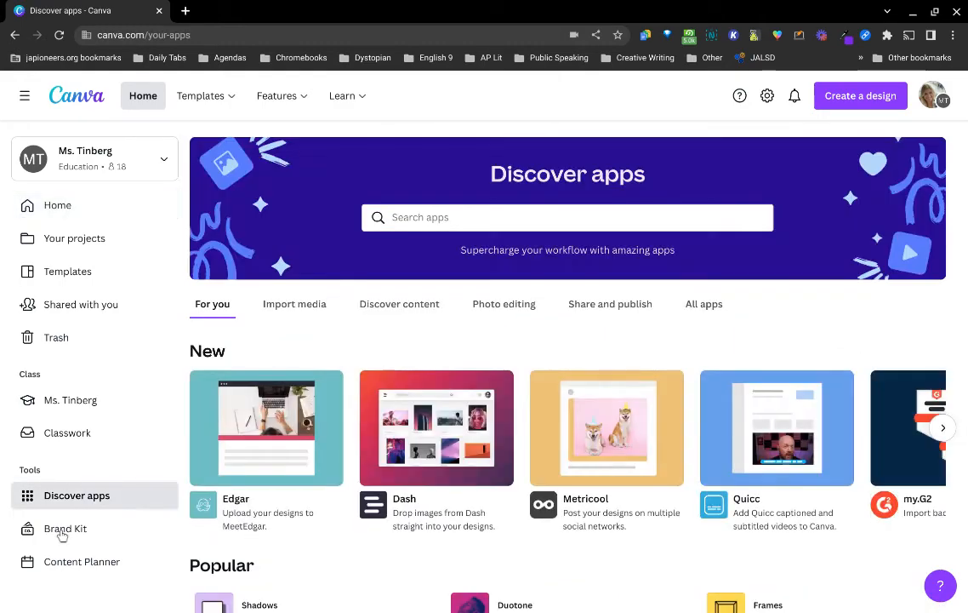
pyautogui.scroll(-5, 312, 538)
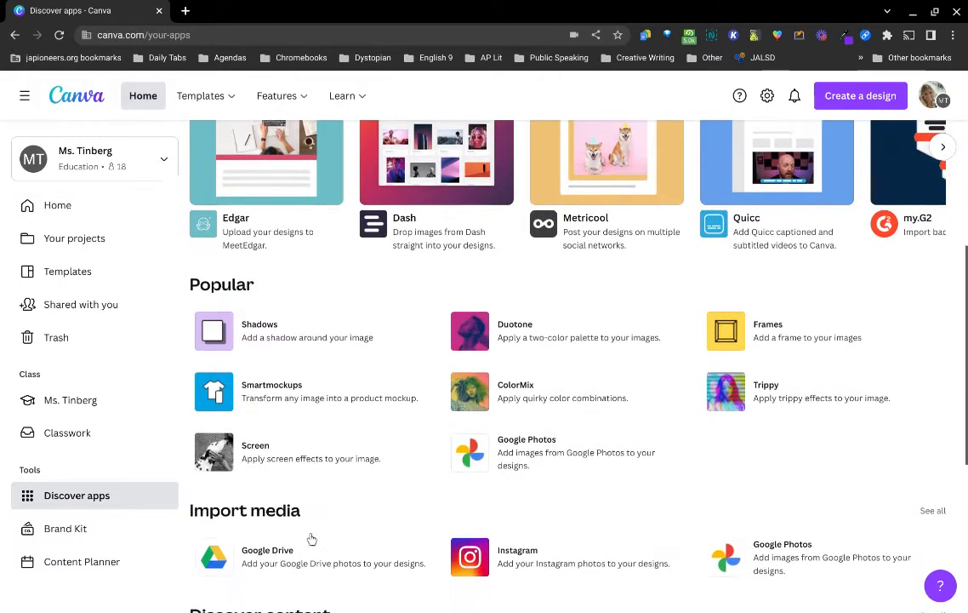
pyautogui.scroll(-1, 312, 538)
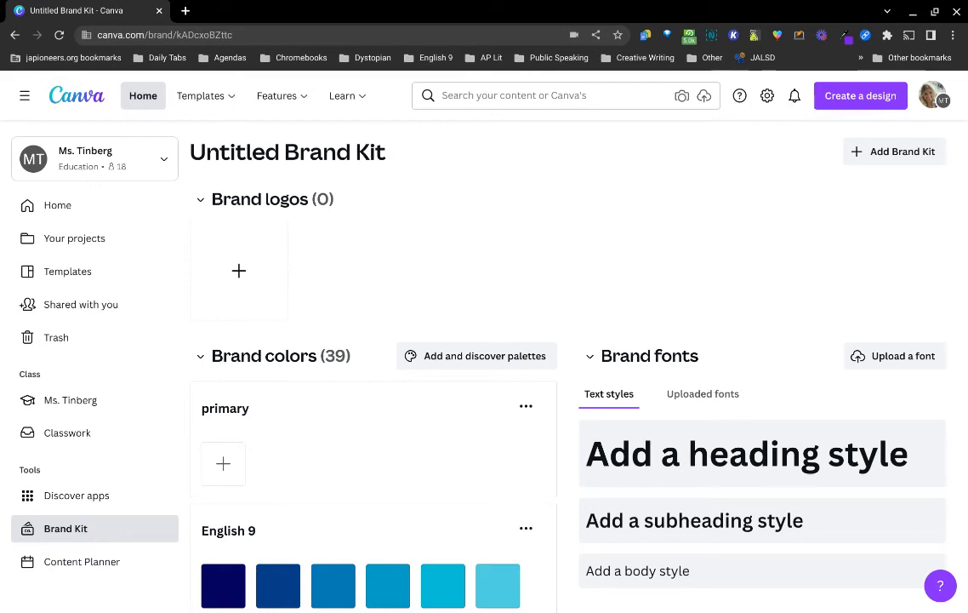
# Look through the brand color palettes in the Brand Kit, including English 9 and AP Lit
pyautogui.scroll(-2, 568, 366)
pyautogui.scroll(-5, 568, 366)
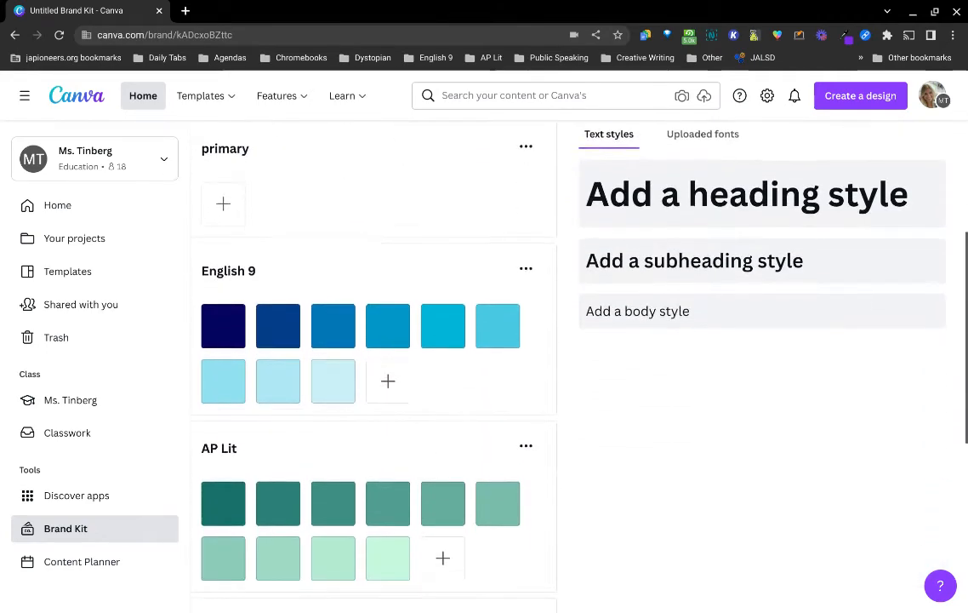
pyautogui.scroll(6, 281, 558)
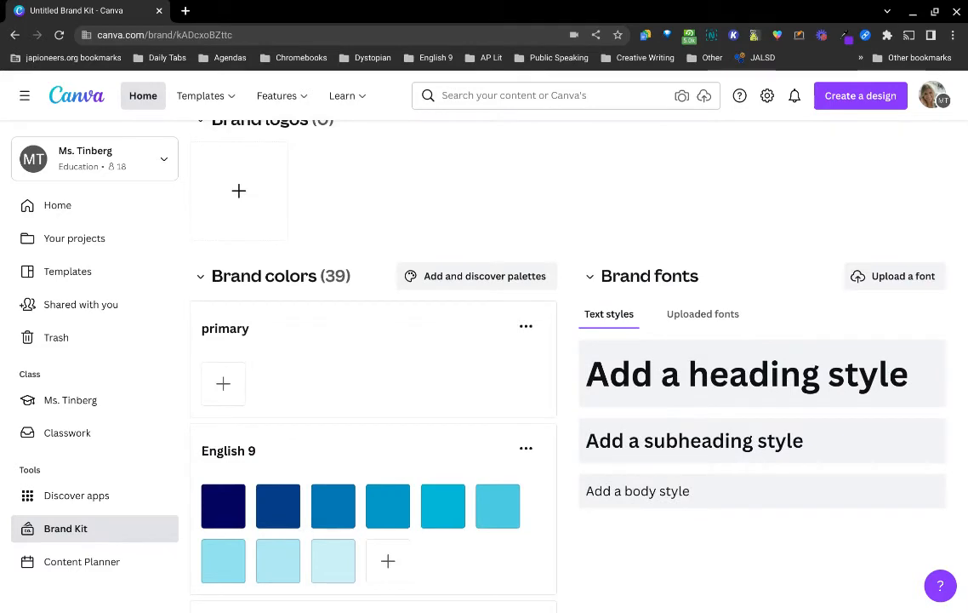
# Display the uploaded fonts in the Brand Kit and look through them
pyautogui.click(713, 316)
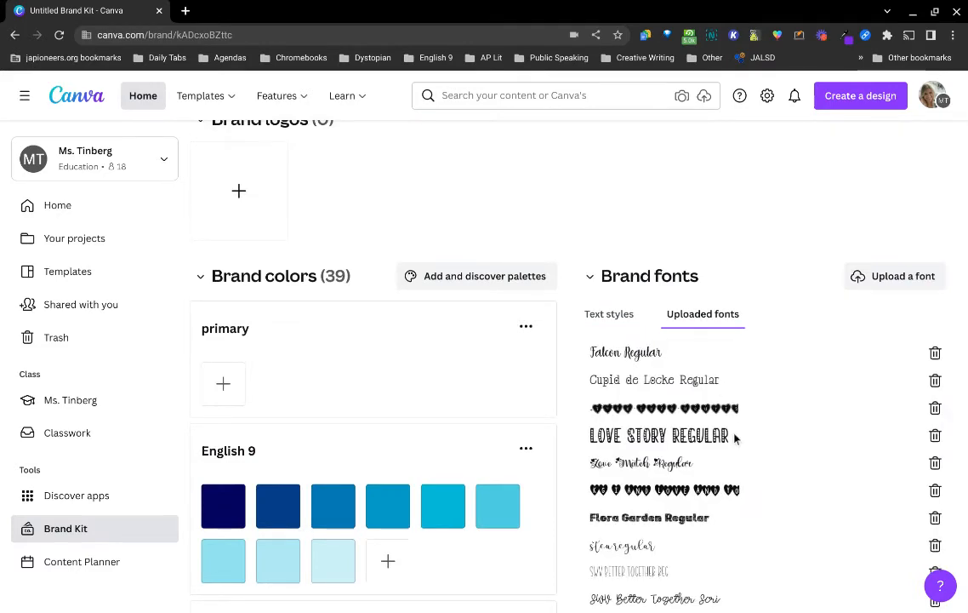
pyautogui.scroll(-4, 736, 438)
pyautogui.scroll(6, 735, 438)
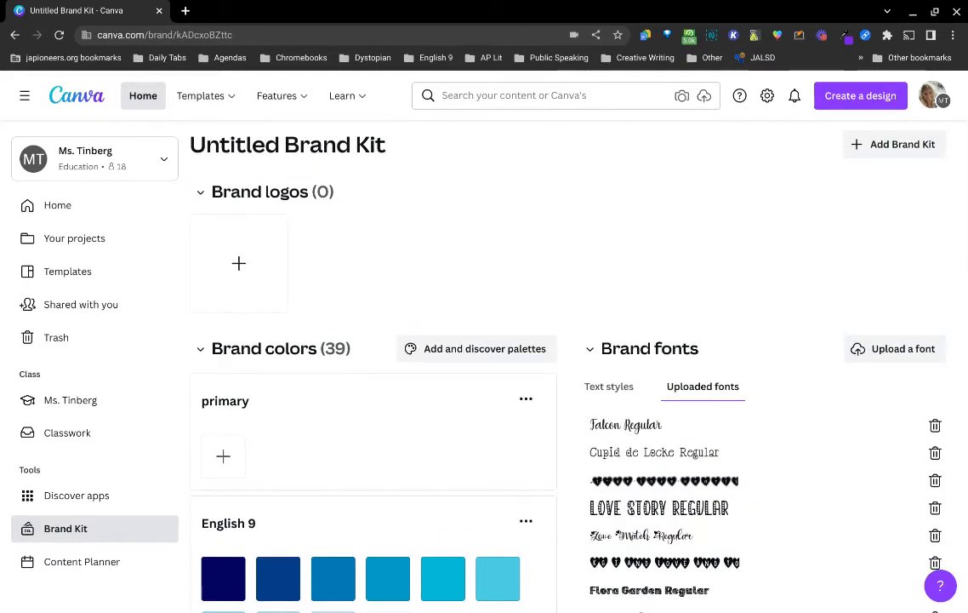
pyautogui.scroll(-2, 459, 501)
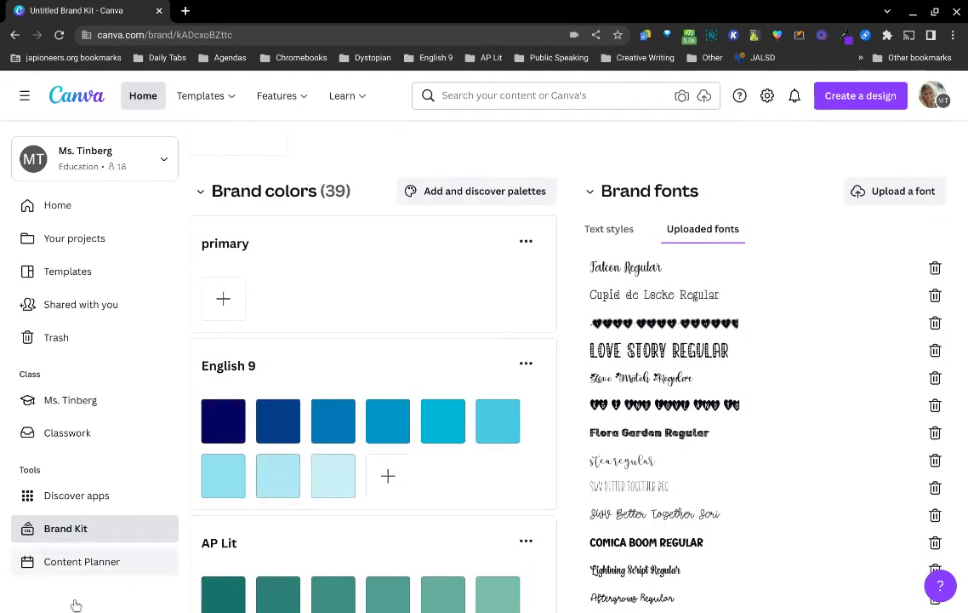
# Open the Content Planner calendar and view the account options
pyautogui.click(75, 562)
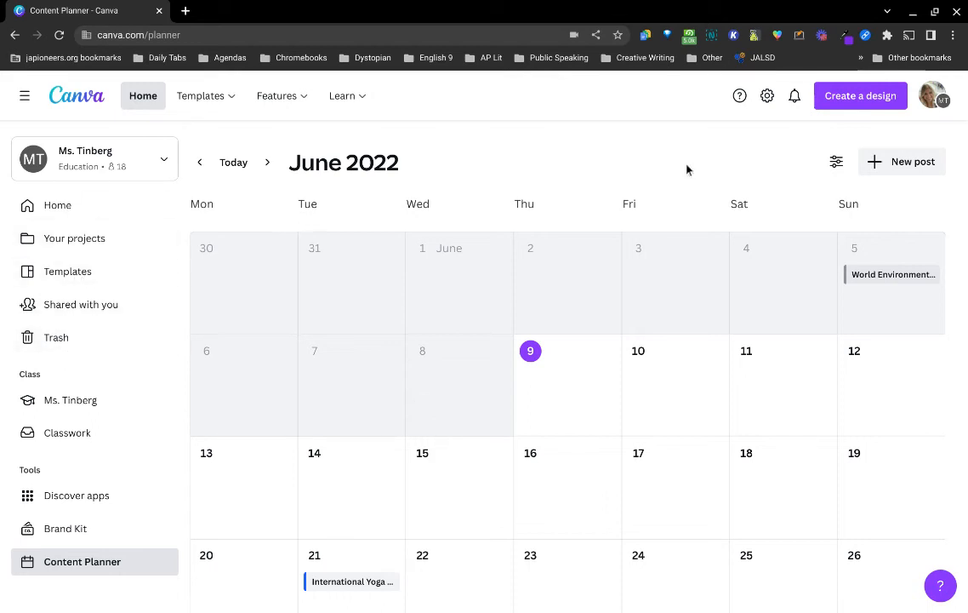
pyautogui.click(930, 99)
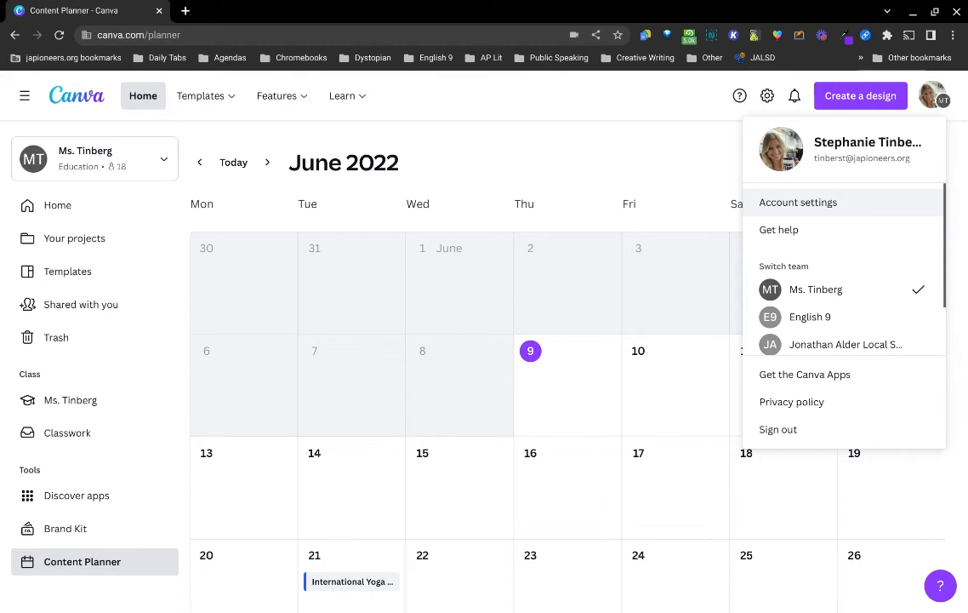
# Look over the site-wide categories offered under Templates, Features and Learn
pyautogui.moveTo(190, 114)
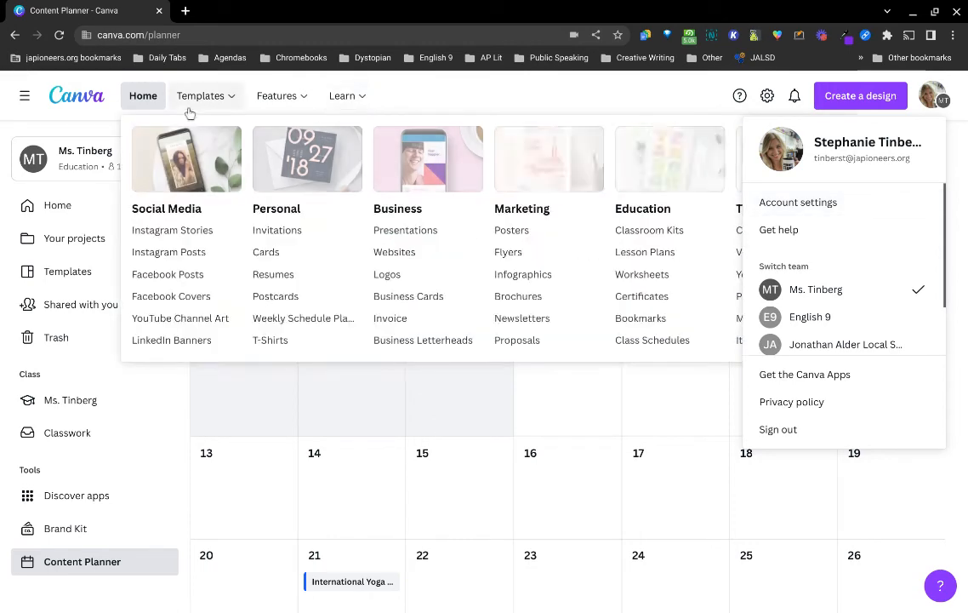
pyautogui.moveTo(271, 107)
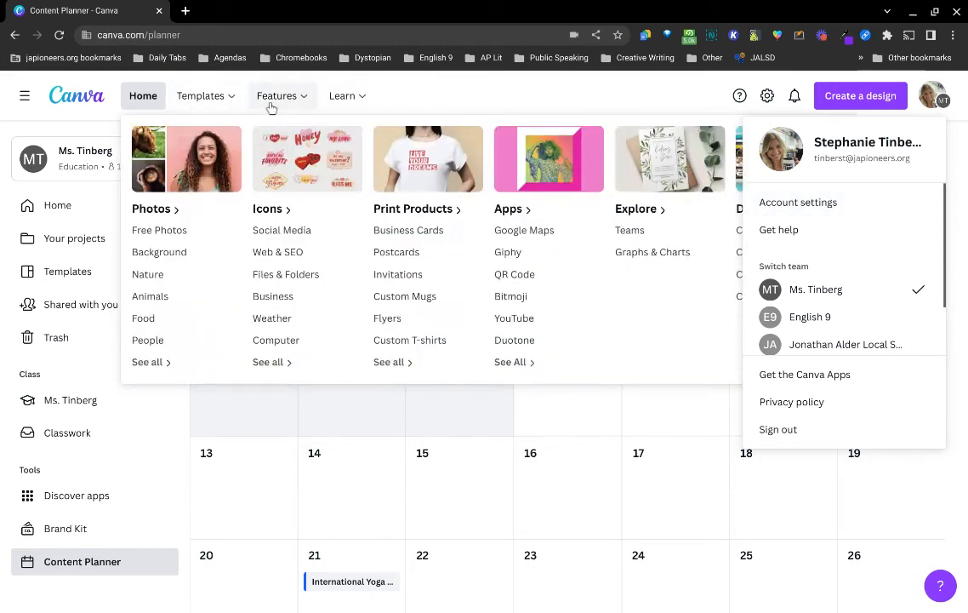
pyautogui.moveTo(341, 113)
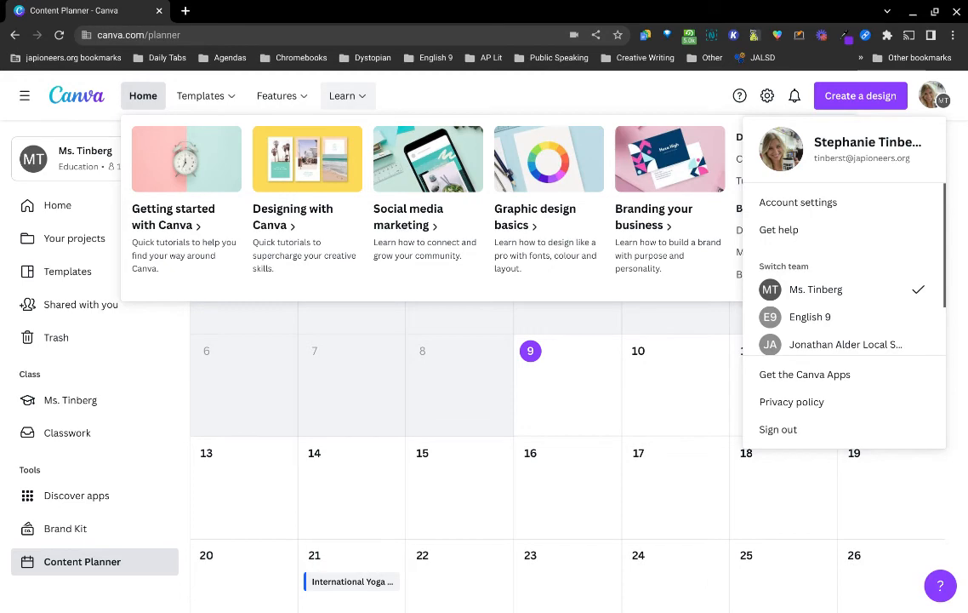
pyautogui.moveTo(307, 109)
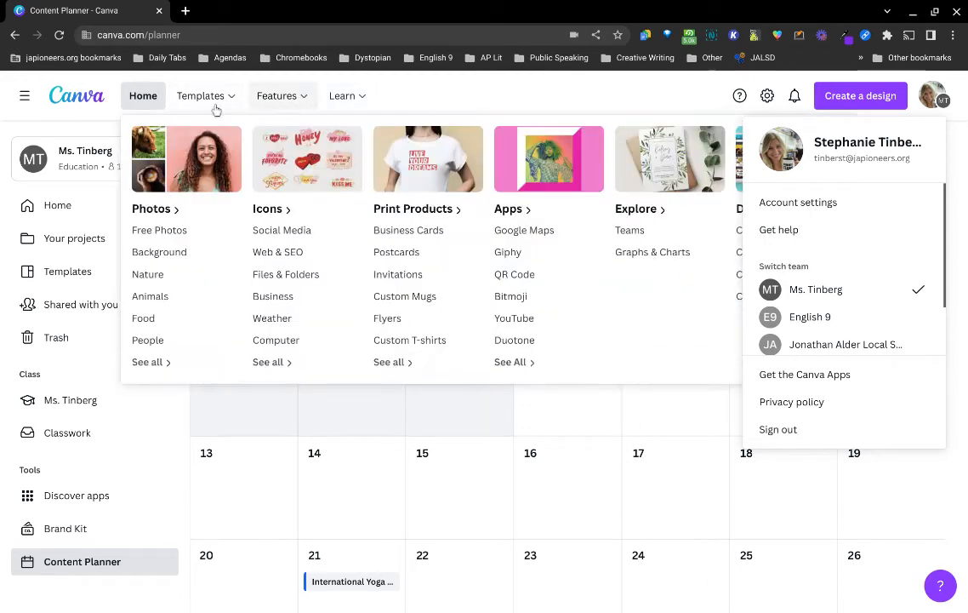
# Return to the home page and create a blank Presentation (16:9) design
pyautogui.click(69, 210)
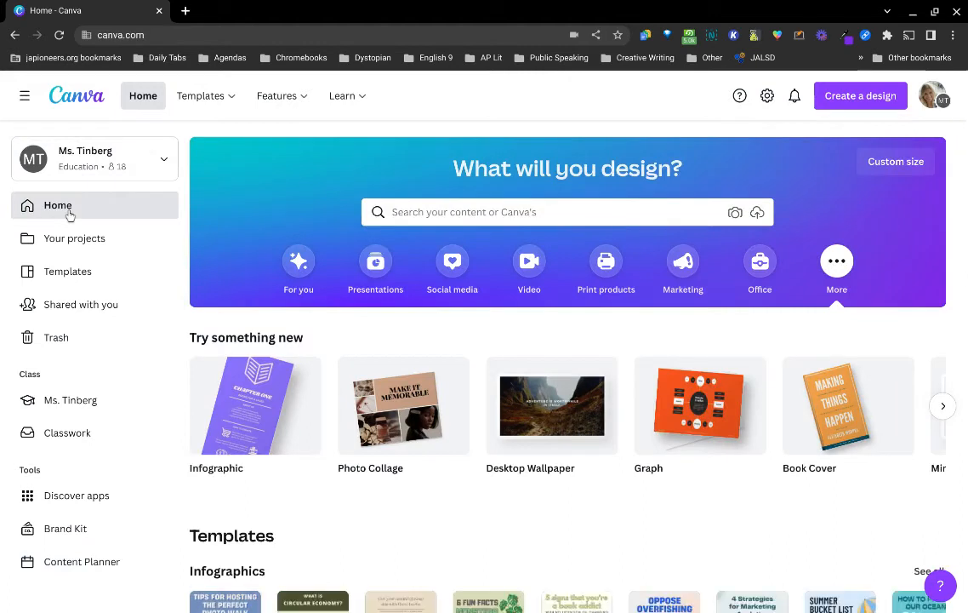
pyautogui.click(366, 271)
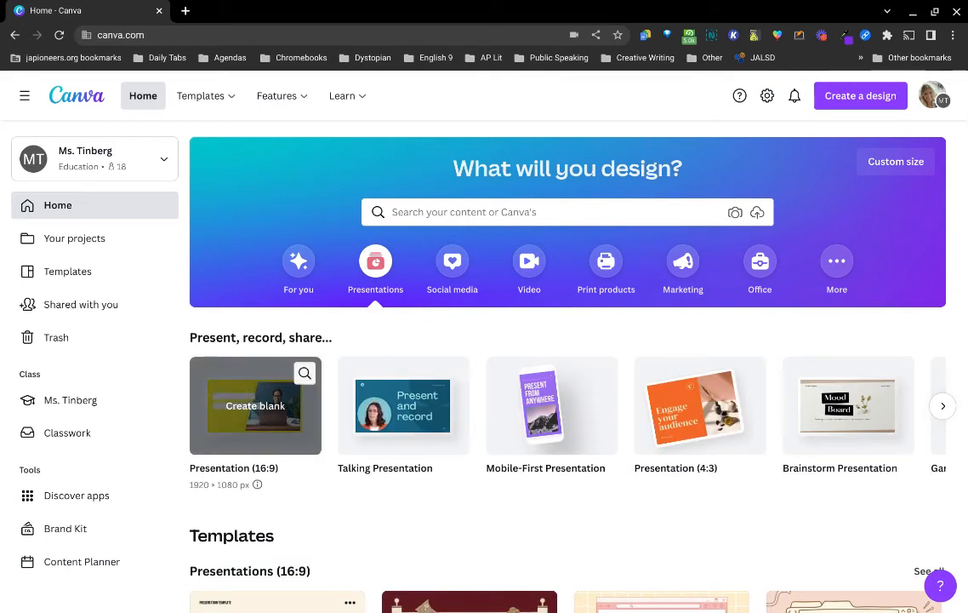
pyautogui.click(255, 412)
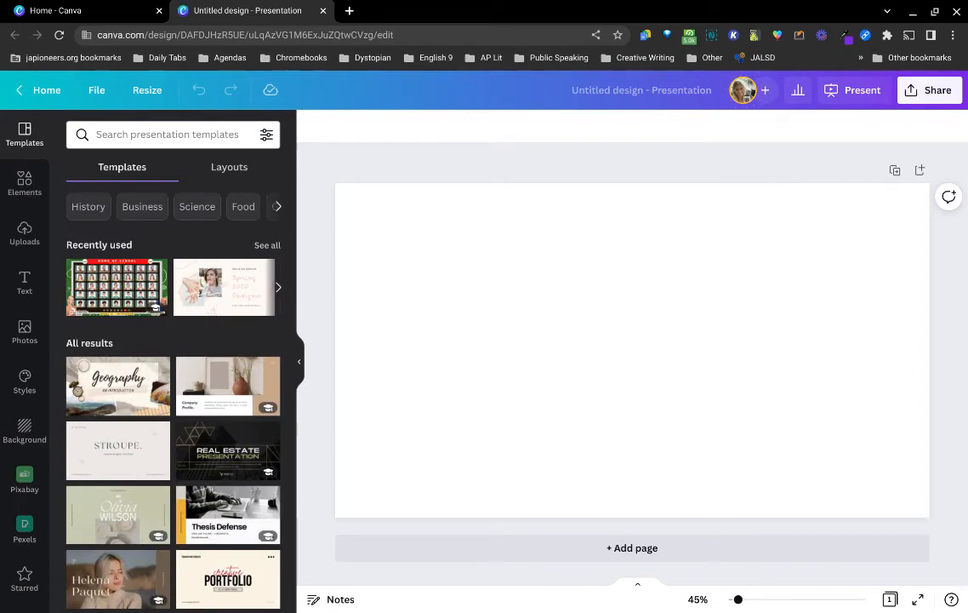
# Show the rulers and guides around the blank presentation page and hide them again
pyautogui.click(99, 91)
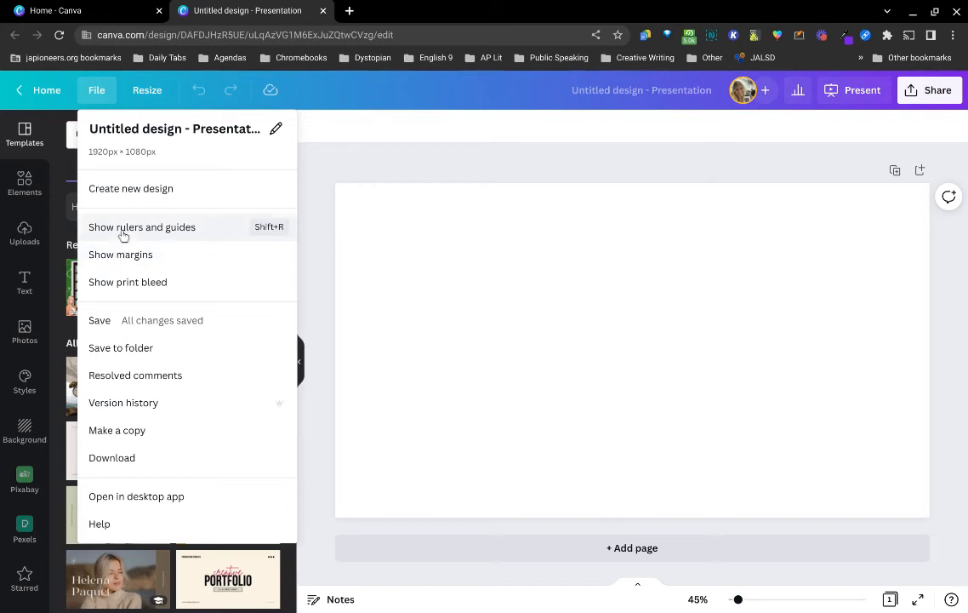
pyautogui.click(123, 230)
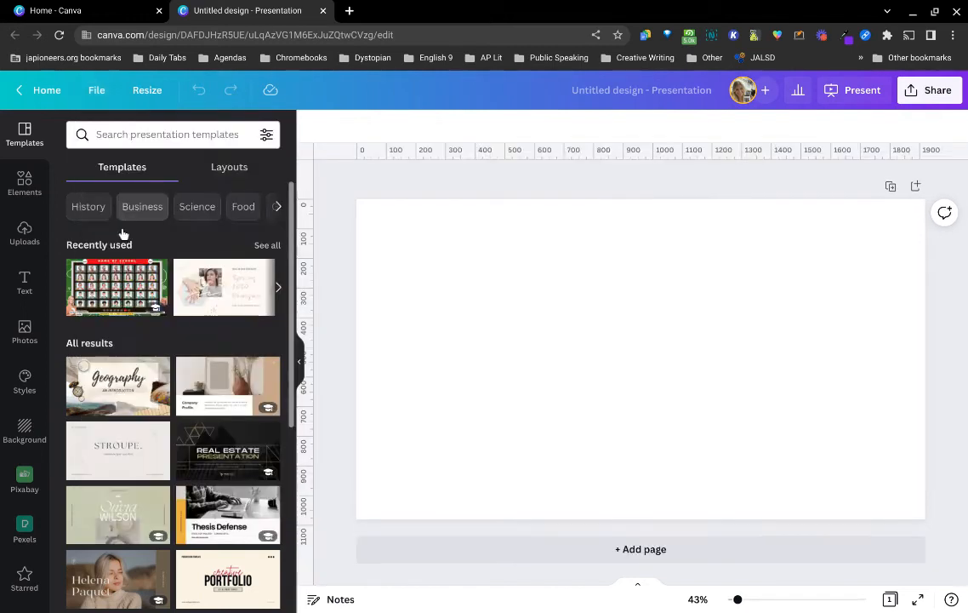
pyautogui.click(99, 100)
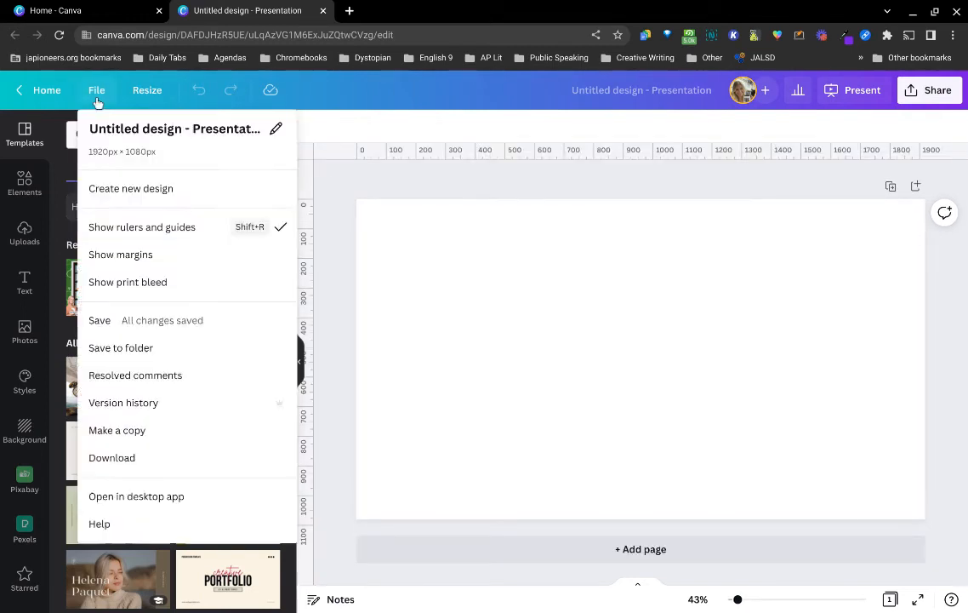
pyautogui.click(114, 225)
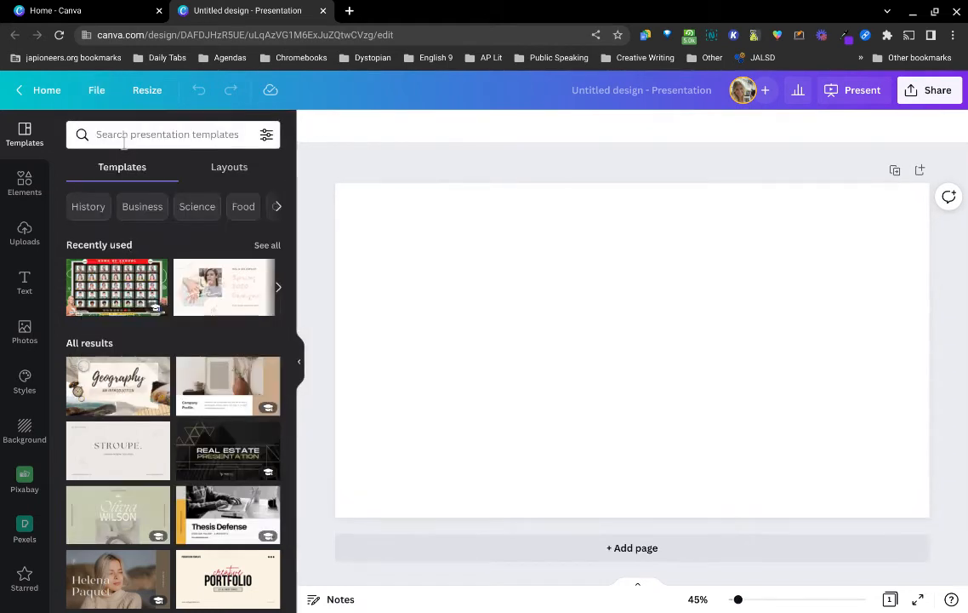
# Review the presentation's file options and open its resize settings
pyautogui.click(96, 90)
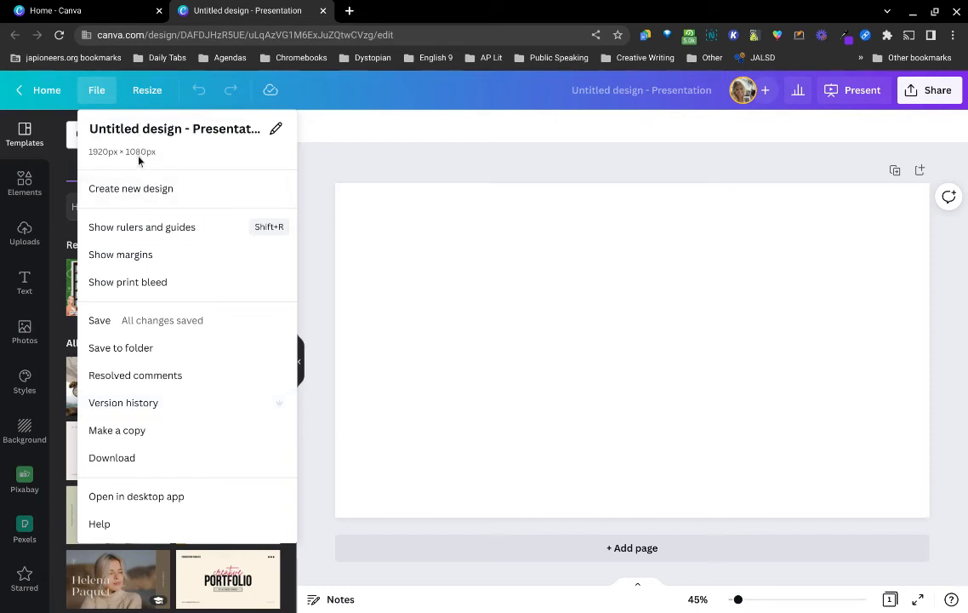
pyautogui.click(148, 100)
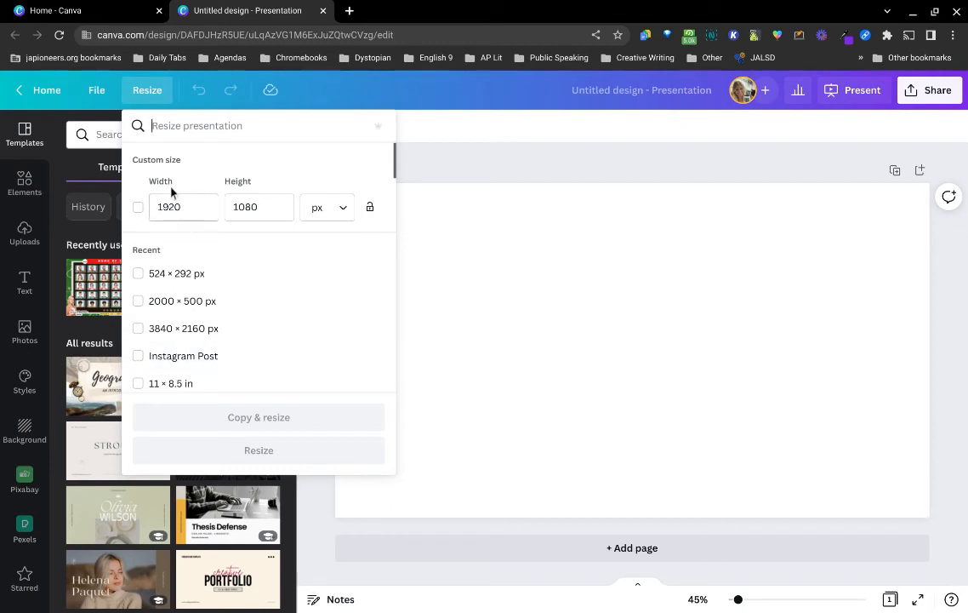
# Close the resize settings and check who the design is shared with in its collaborator options
pyautogui.click(147, 94)
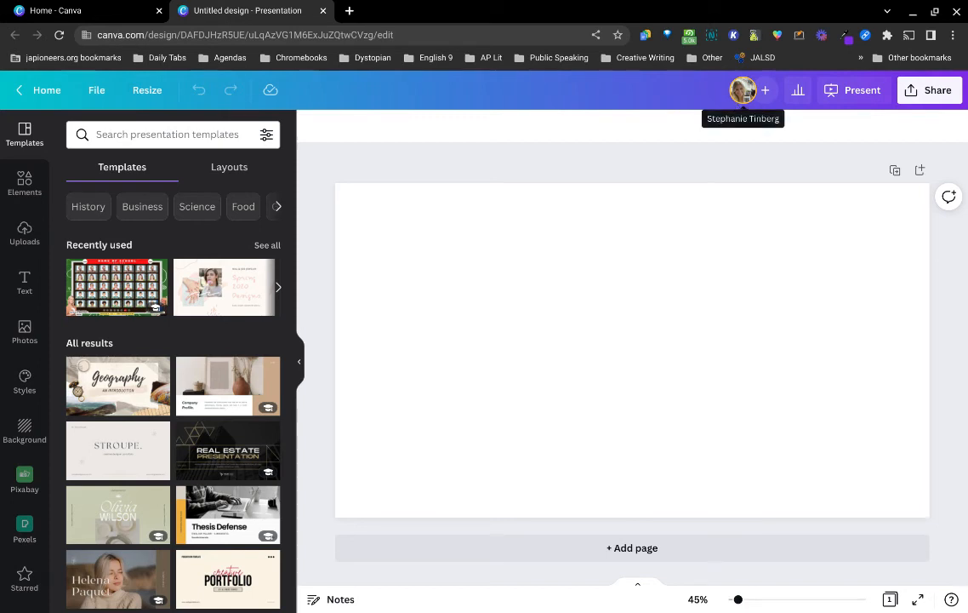
pyautogui.click(764, 94)
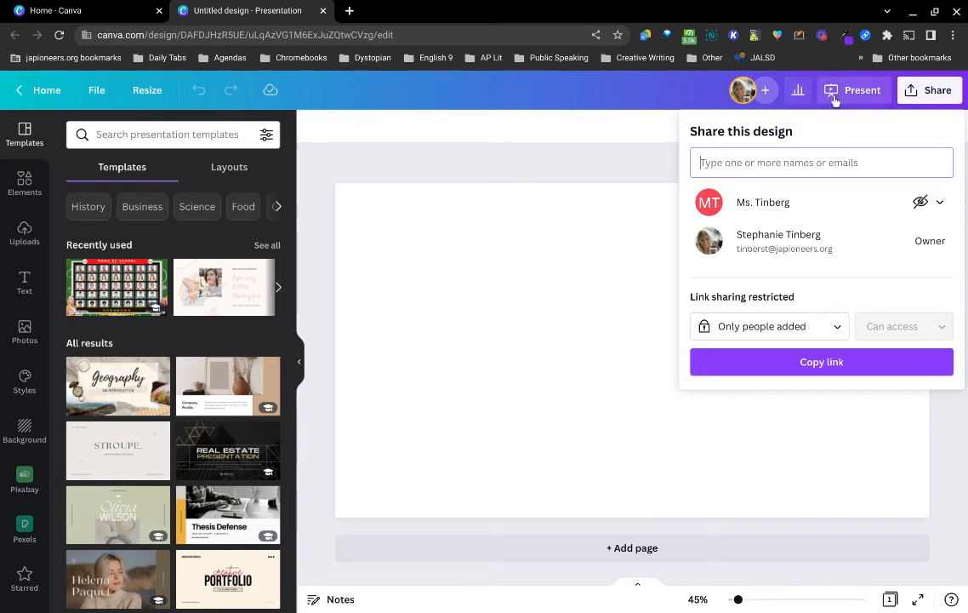
pyautogui.click(644, 130)
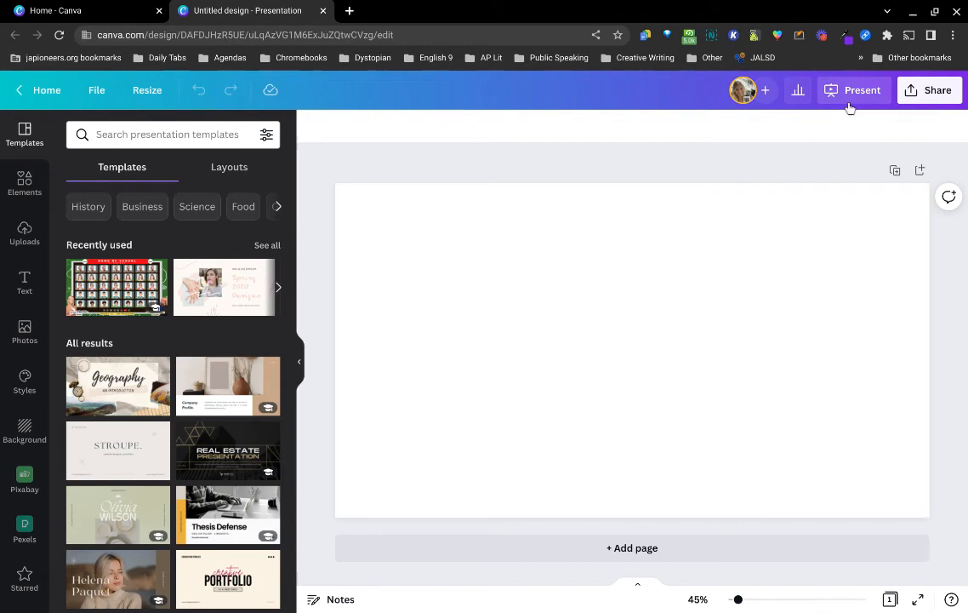
# Copy the design's sharing link and check its download settings
pyautogui.click(919, 92)
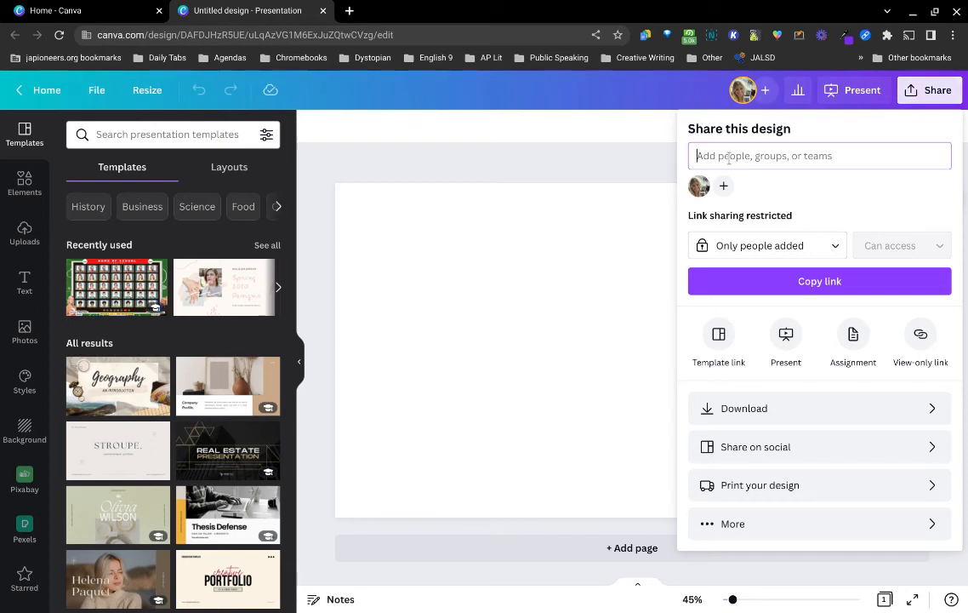
pyautogui.click(730, 293)
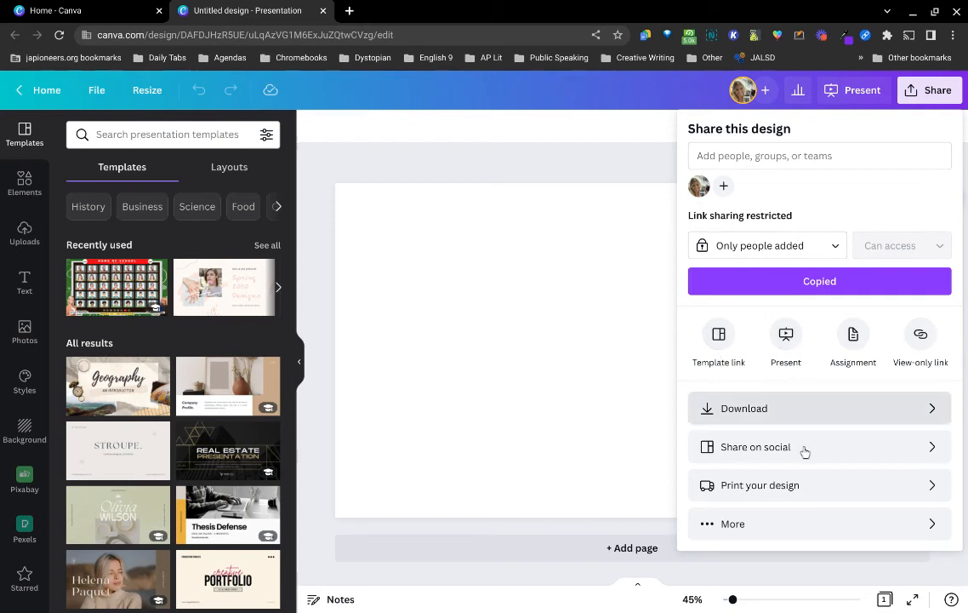
pyautogui.press('Return')
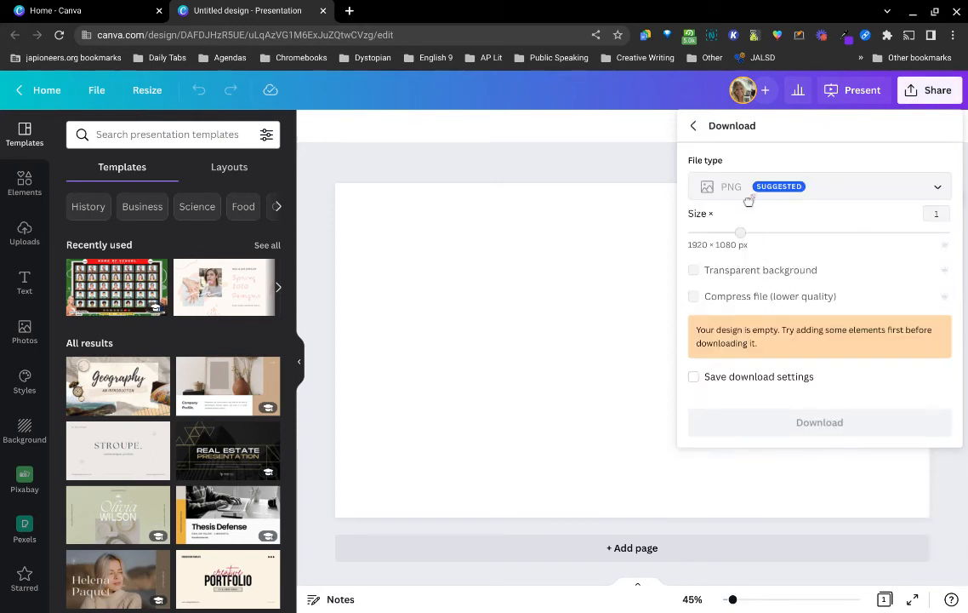
pyautogui.click(693, 128)
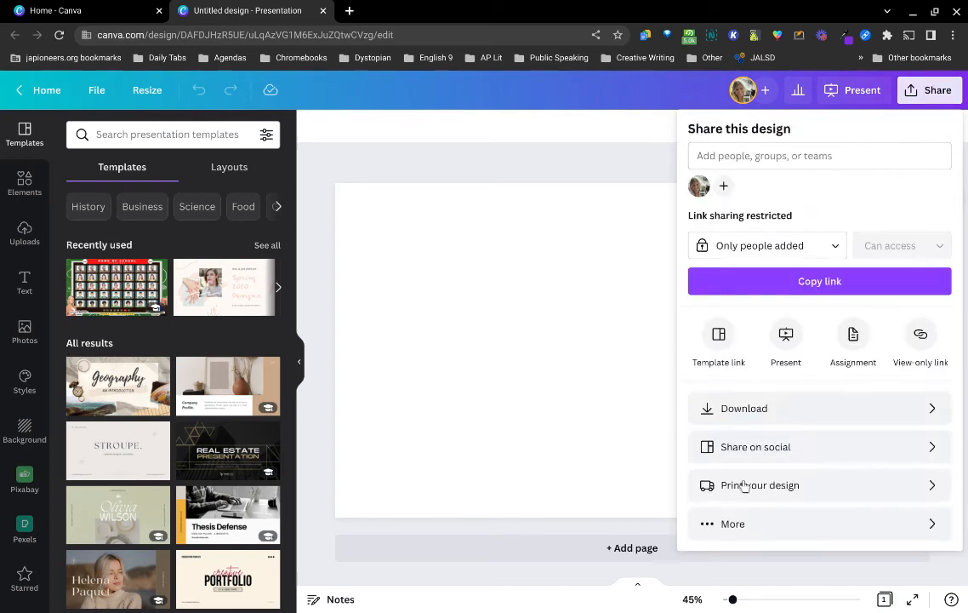
# Look through all the publishing options for sharing, social media, saving, messaging and design apps
pyautogui.click(752, 536)
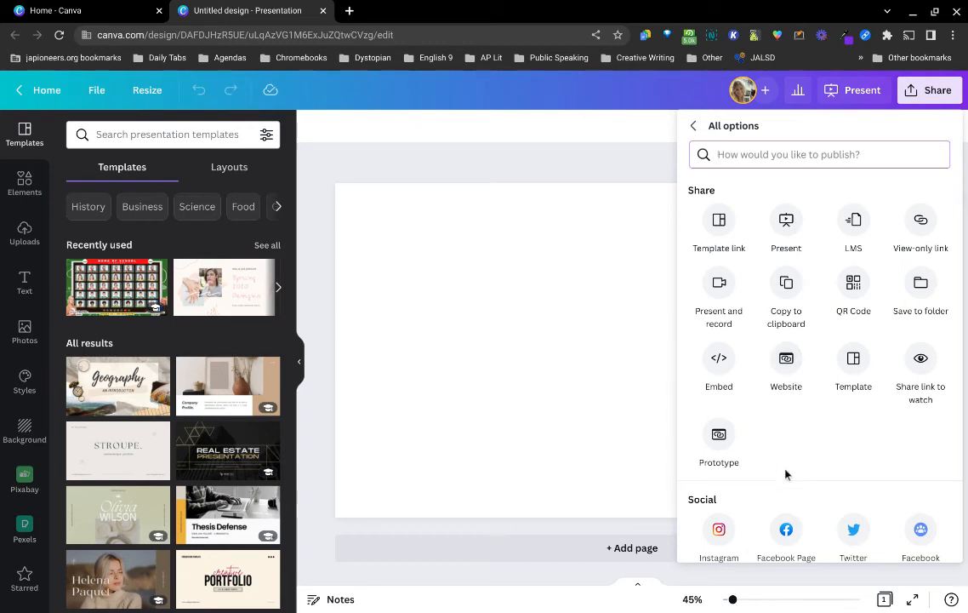
pyautogui.scroll(-2, 786, 474)
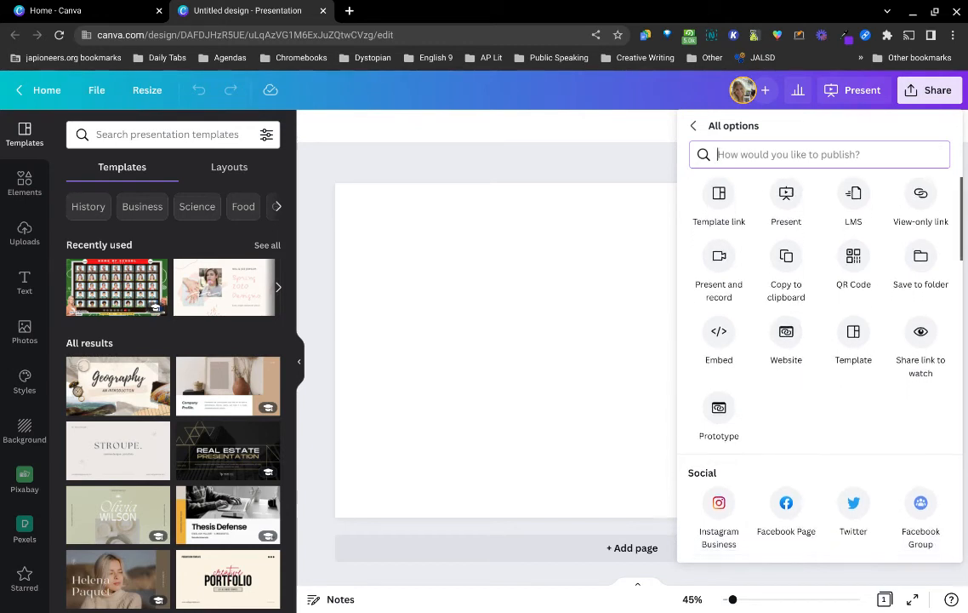
pyautogui.scroll(-3, 820, 358)
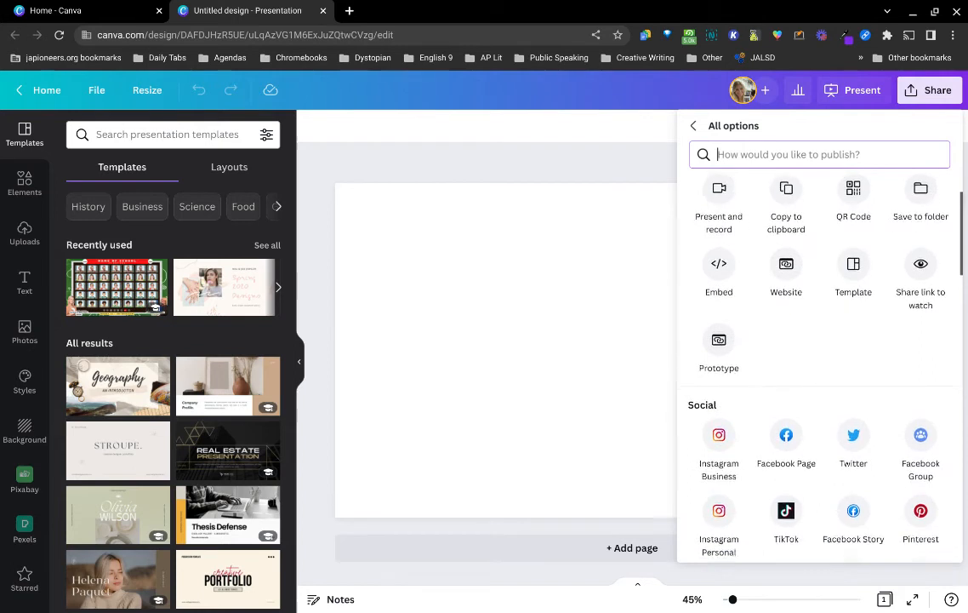
pyautogui.scroll(-5, 820, 358)
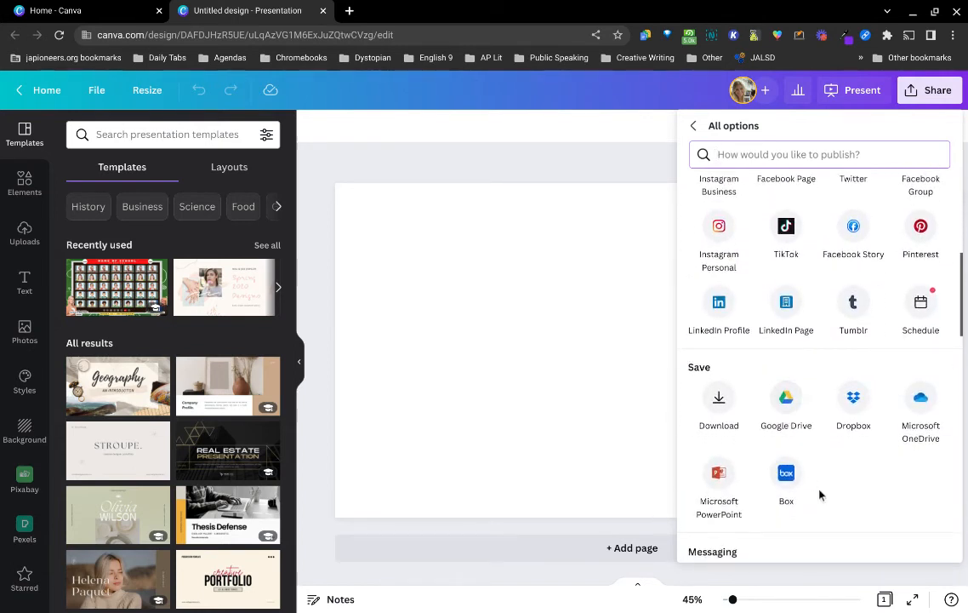
pyautogui.scroll(-4, 820, 492)
pyautogui.scroll(-9, 820, 492)
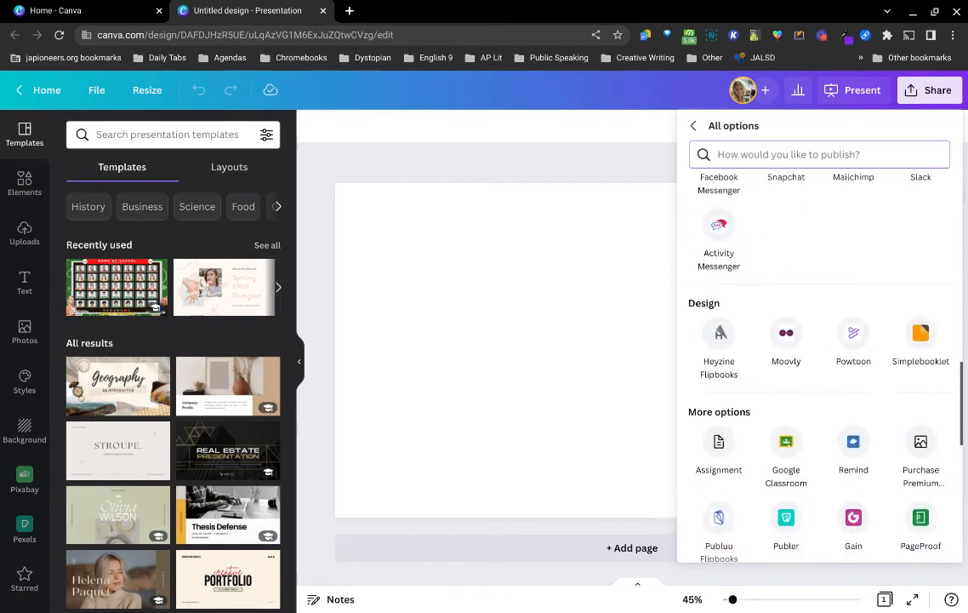
pyautogui.scroll(-5, 820, 357)
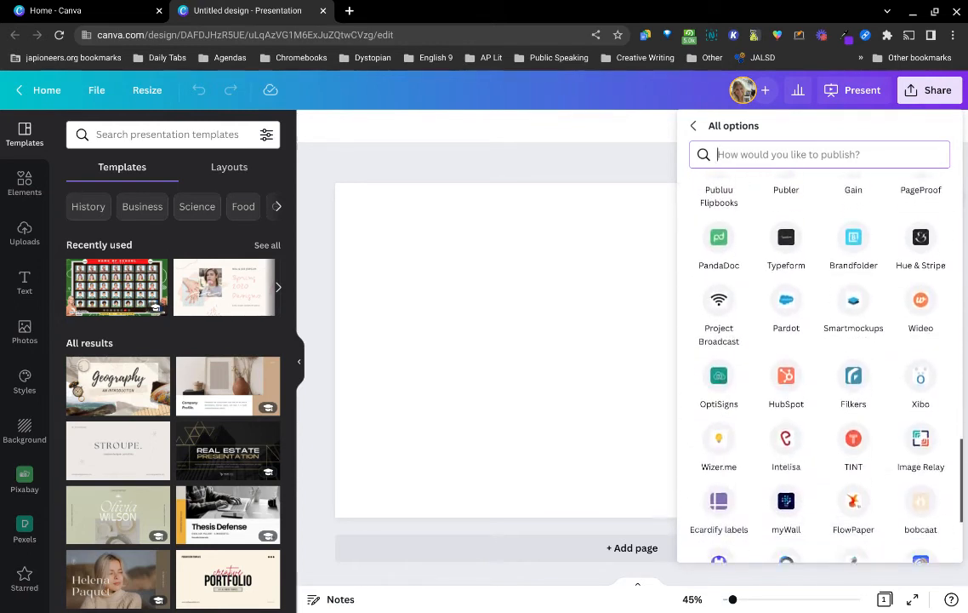
pyautogui.scroll(-3, 820, 358)
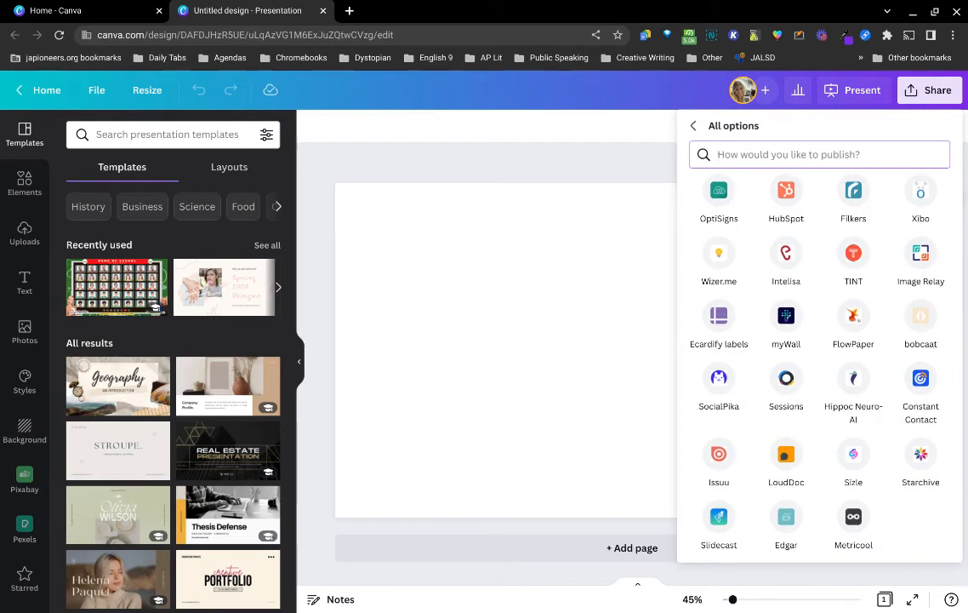
pyautogui.scroll(3, 819, 358)
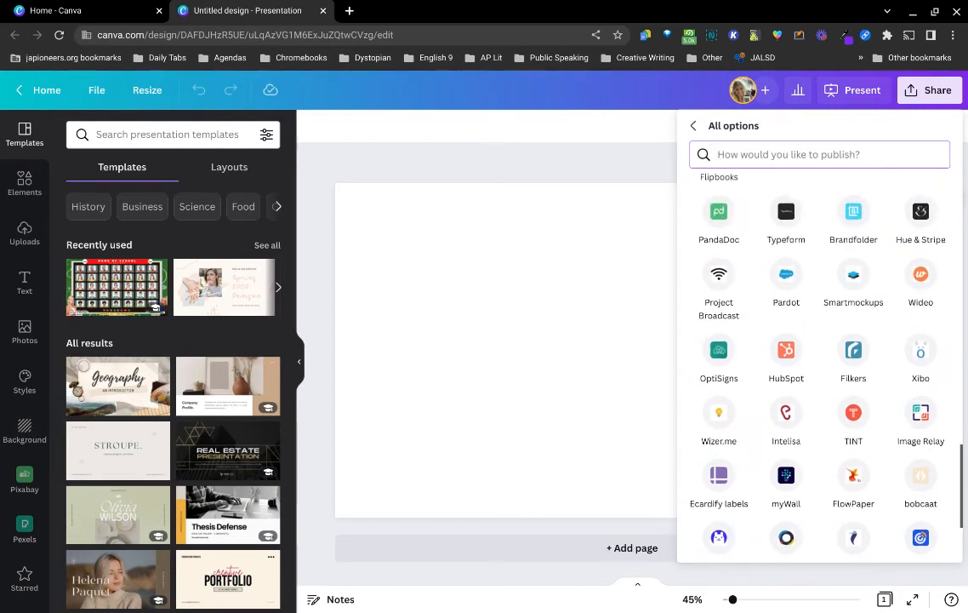
pyautogui.scroll(2, 820, 358)
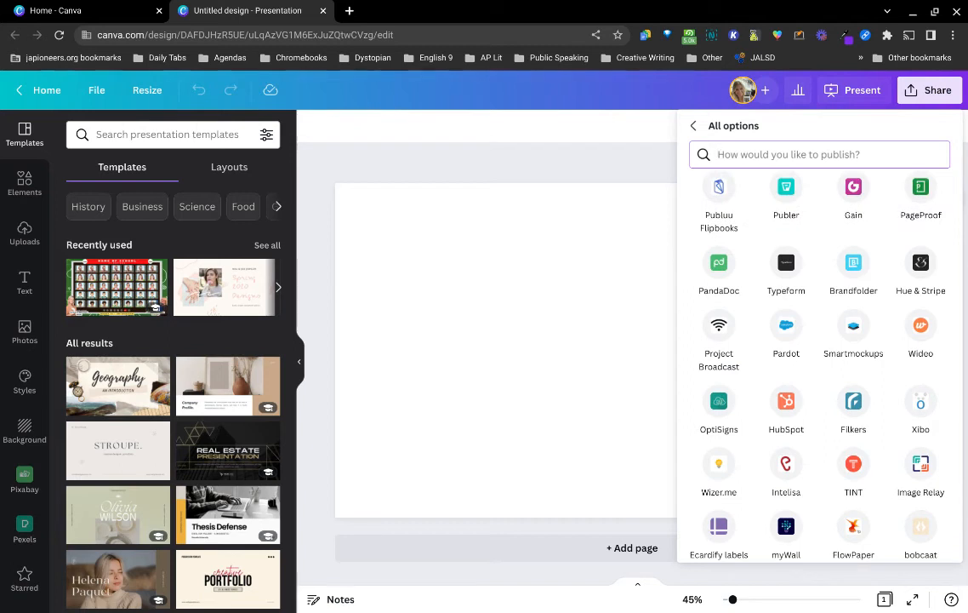
pyautogui.scroll(1, 820, 357)
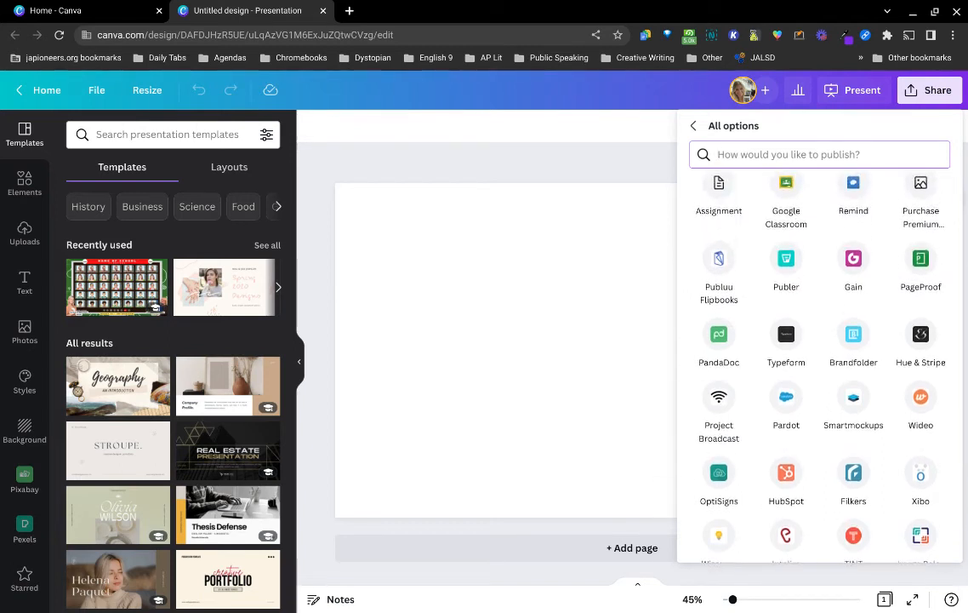
pyautogui.scroll(4, 819, 357)
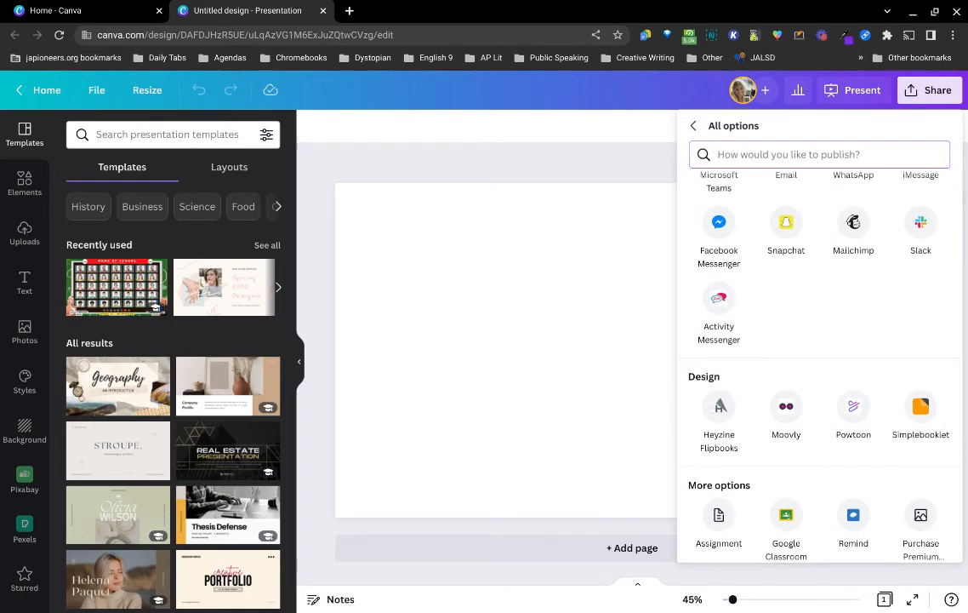
pyautogui.scroll(1, 819, 358)
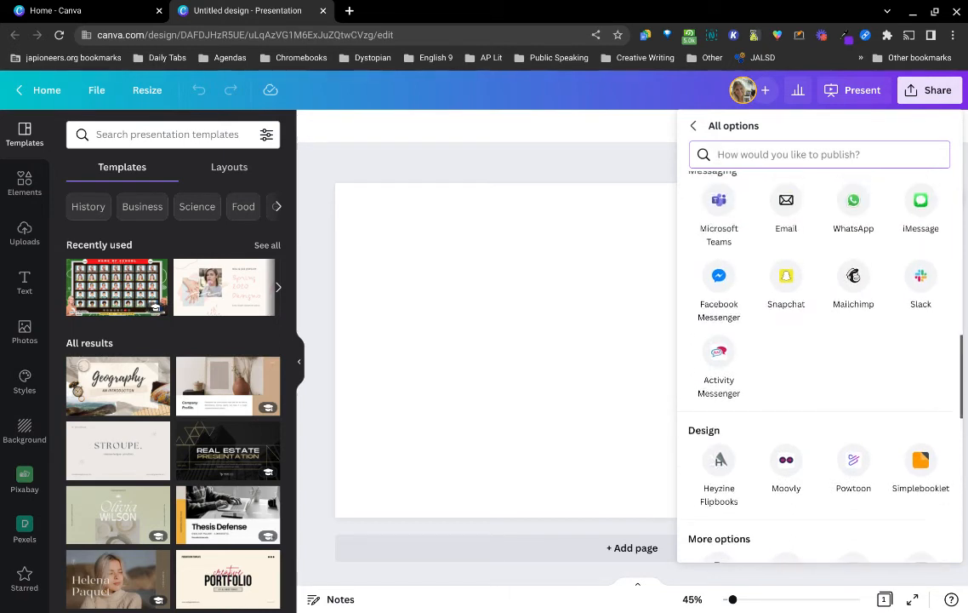
pyautogui.click(599, 168)
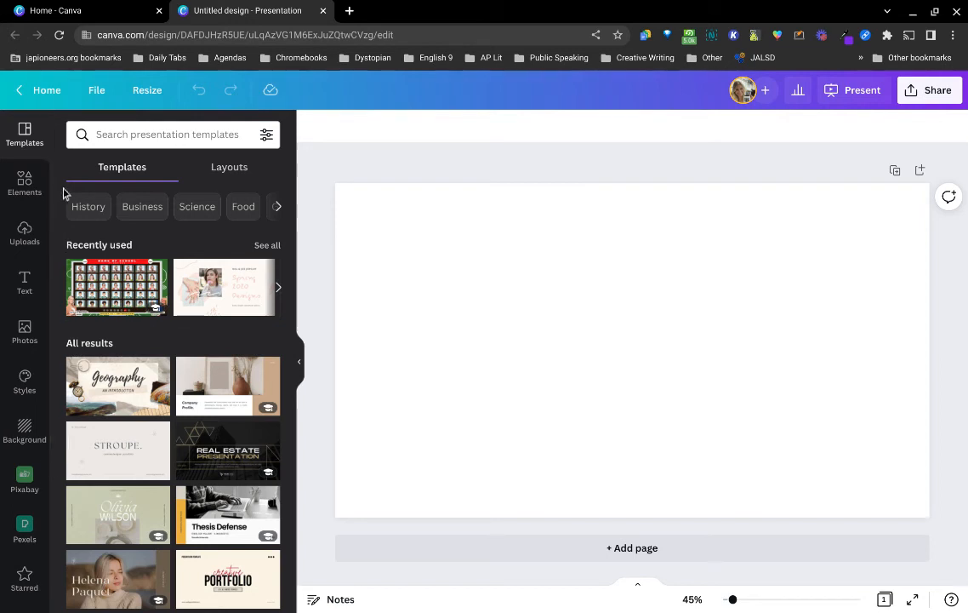
# Apply the "Never Have I Ever" cover page from the pink Work From Home game presentation template
pyautogui.scroll(-2, 160, 332)
pyautogui.scroll(-5, 160, 332)
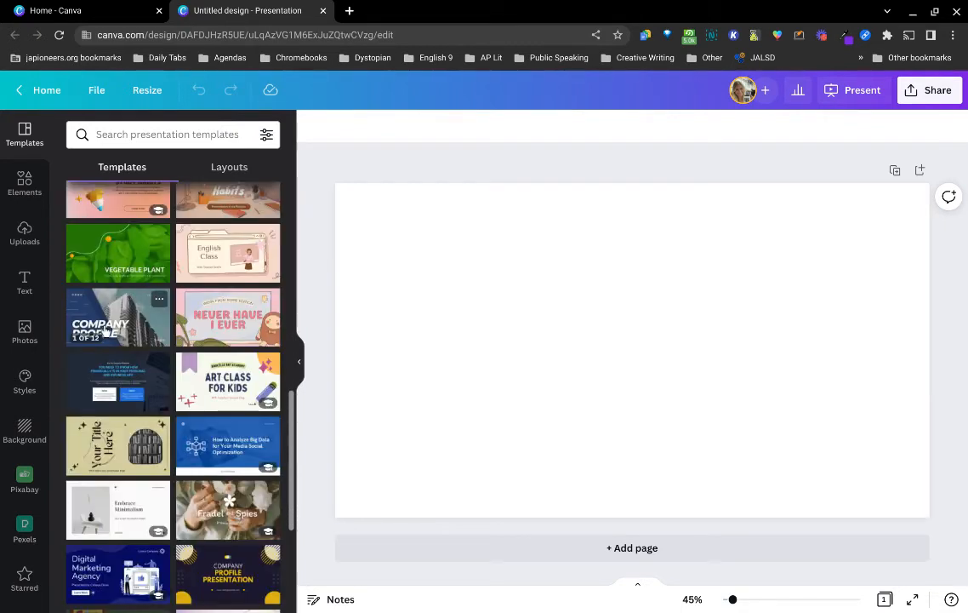
pyautogui.click(240, 326)
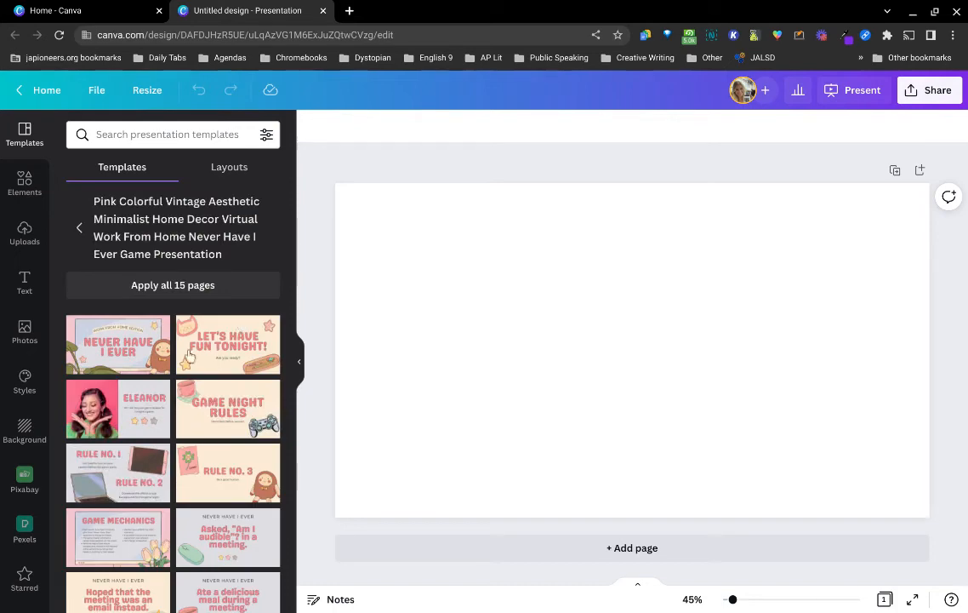
pyautogui.click(140, 364)
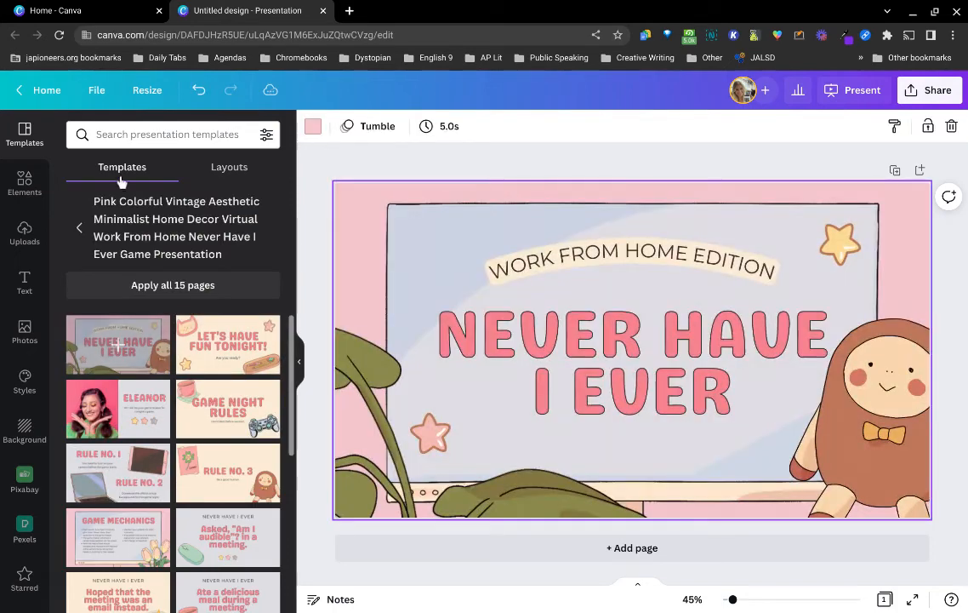
# Replace the page with the cover of the Green and Yellow Minimal Vegetable Plant Presentation template and return to the template list
pyautogui.click(79, 229)
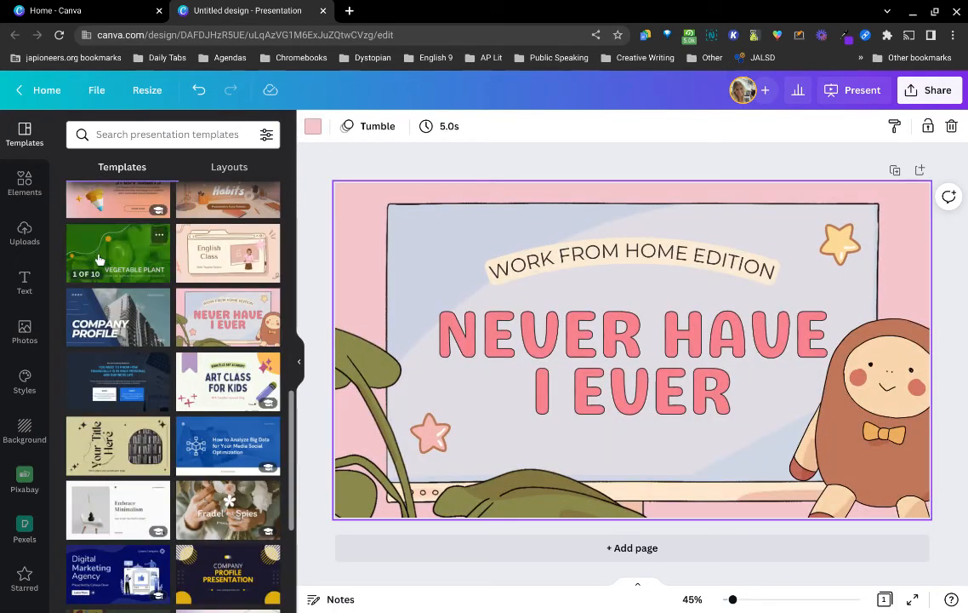
pyautogui.click(83, 237)
pyautogui.click(120, 325)
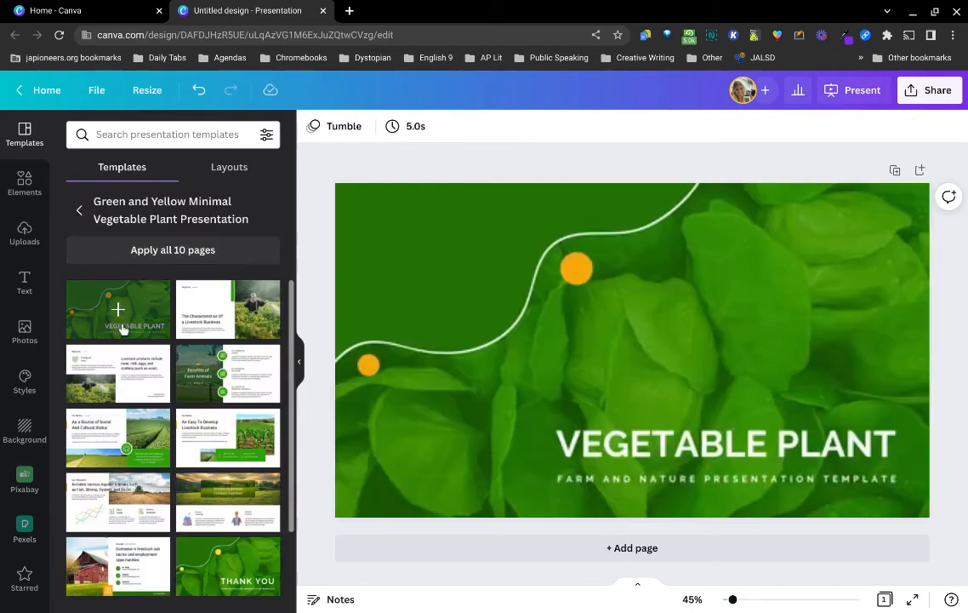
pyautogui.click(79, 210)
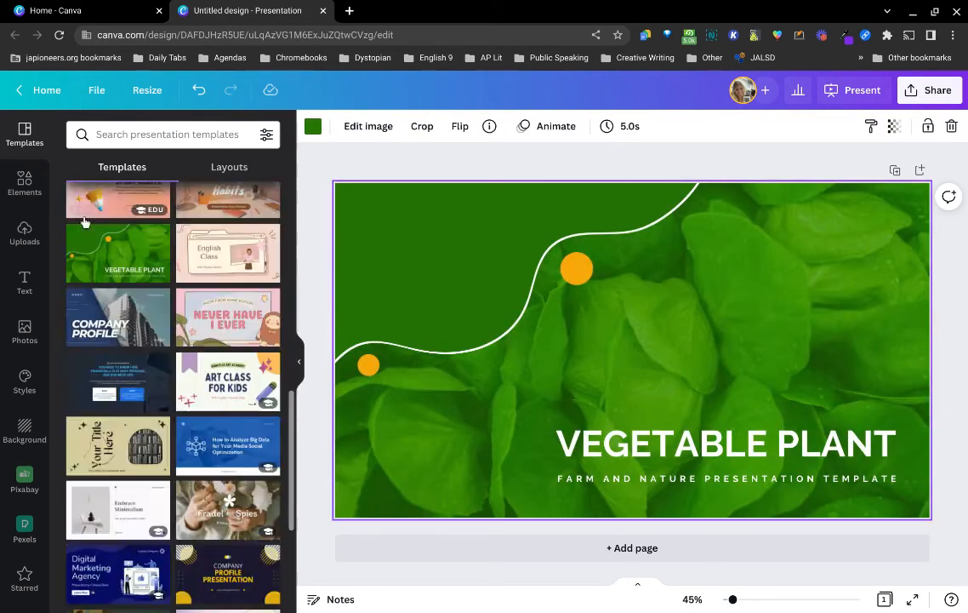
# Search the presentation templates for "science" and browse the matching designs
pyautogui.click(105, 143)
pyautogui.write('science')
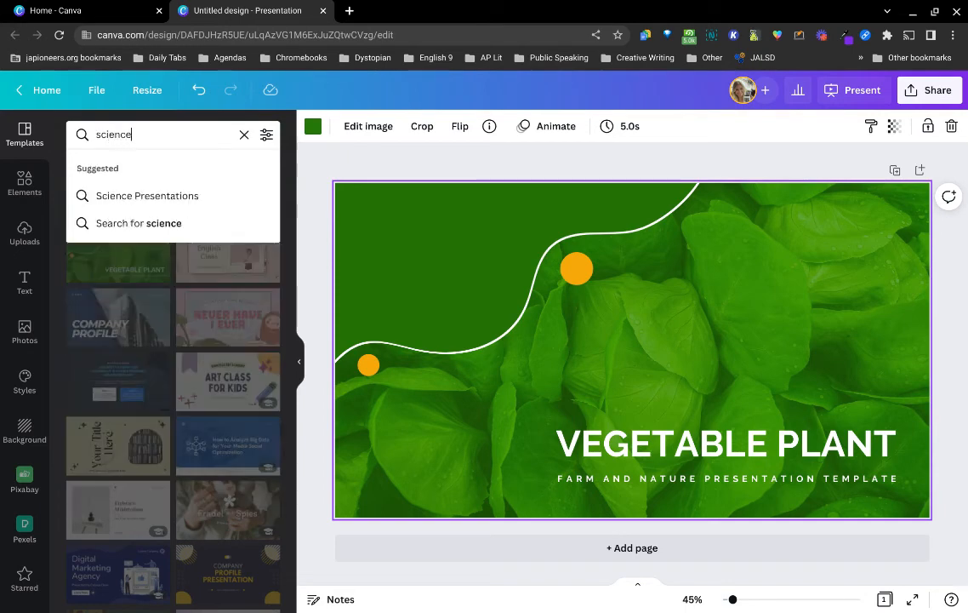
pyautogui.press('Return')
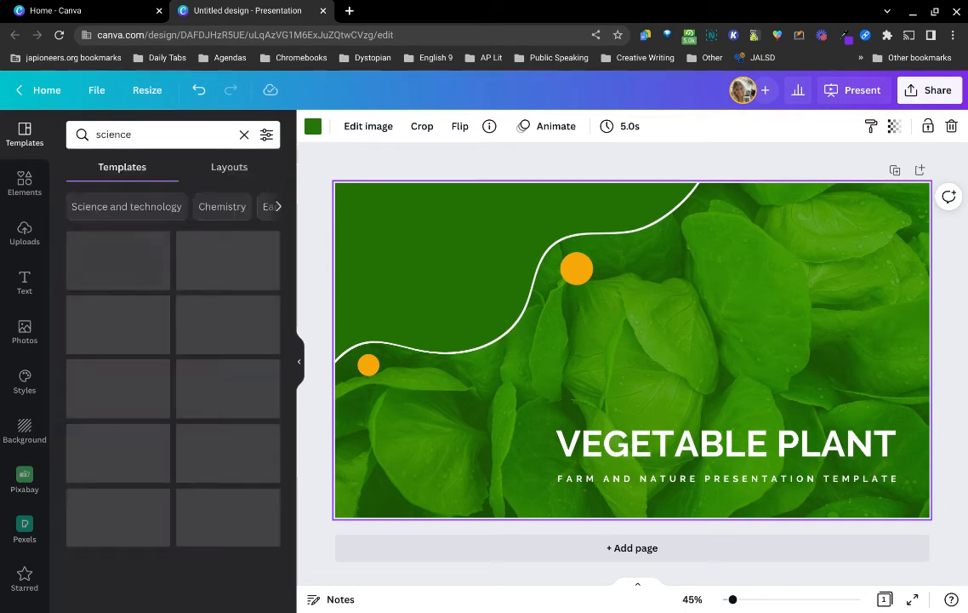
pyautogui.scroll(-4, 134, 334)
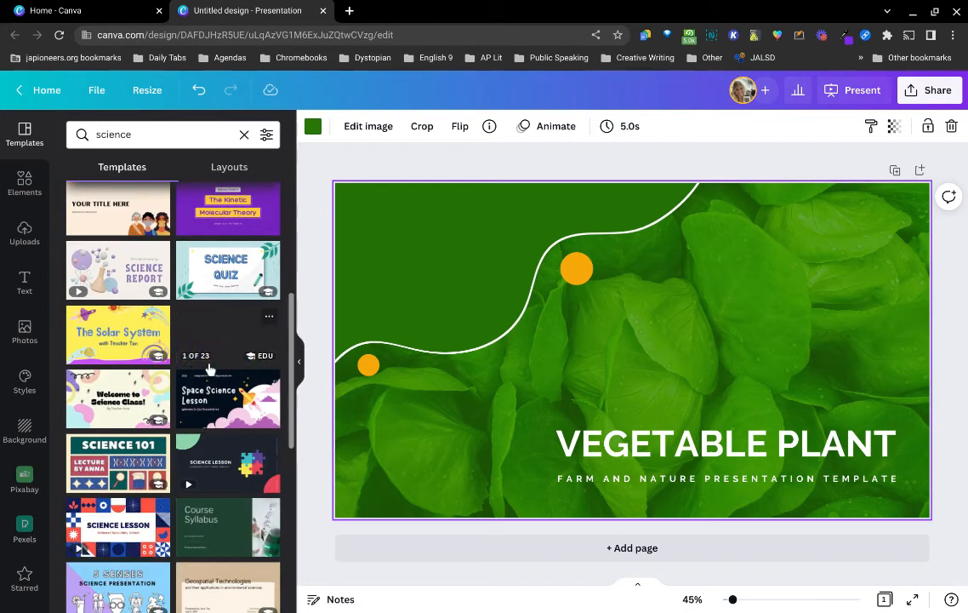
pyautogui.click(117, 146)
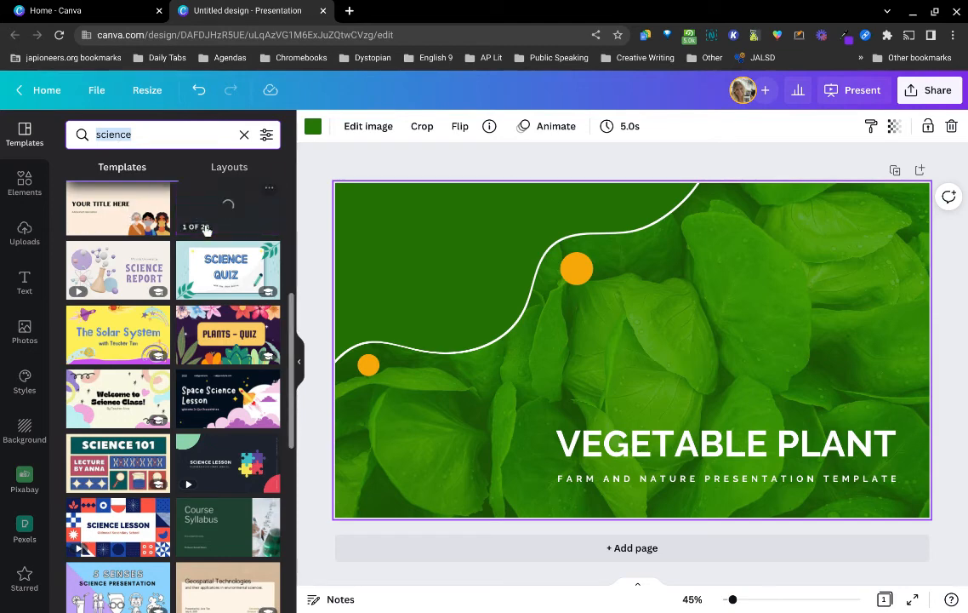
# Filter the science templates by the color Yellow #ffde59 and recheck the filter settings
pyautogui.click(266, 134)
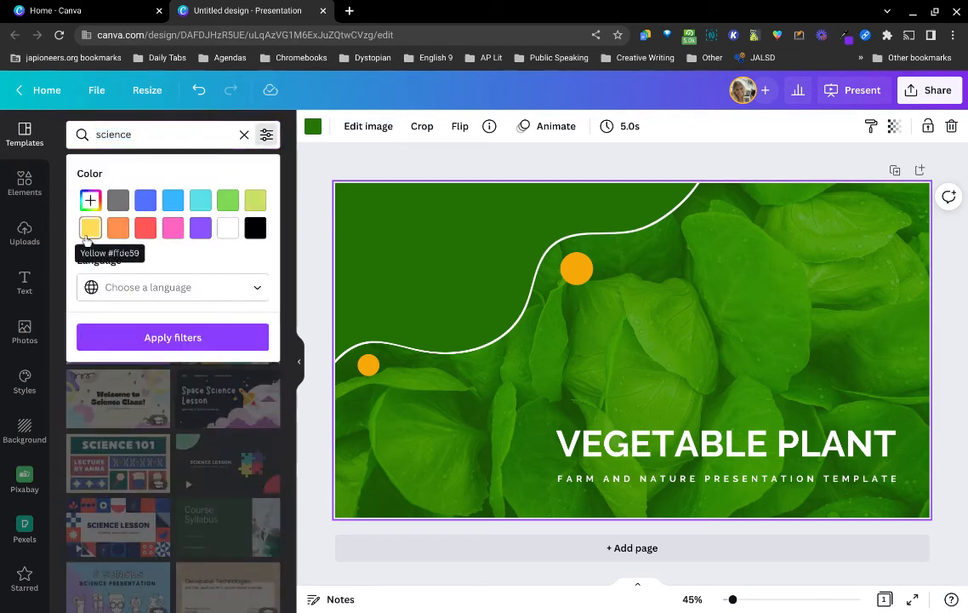
pyautogui.click(86, 237)
pyautogui.click(150, 340)
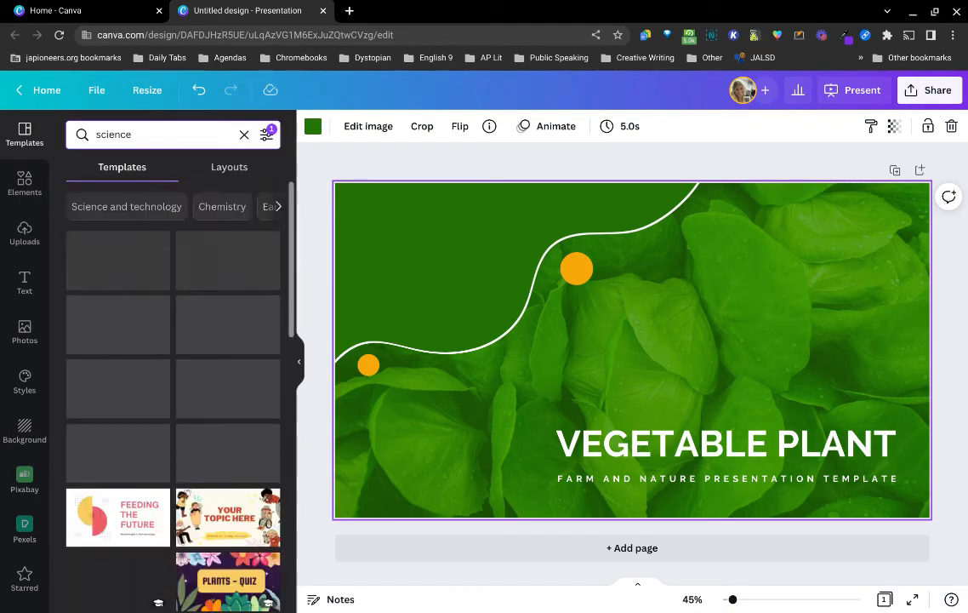
pyautogui.click(266, 135)
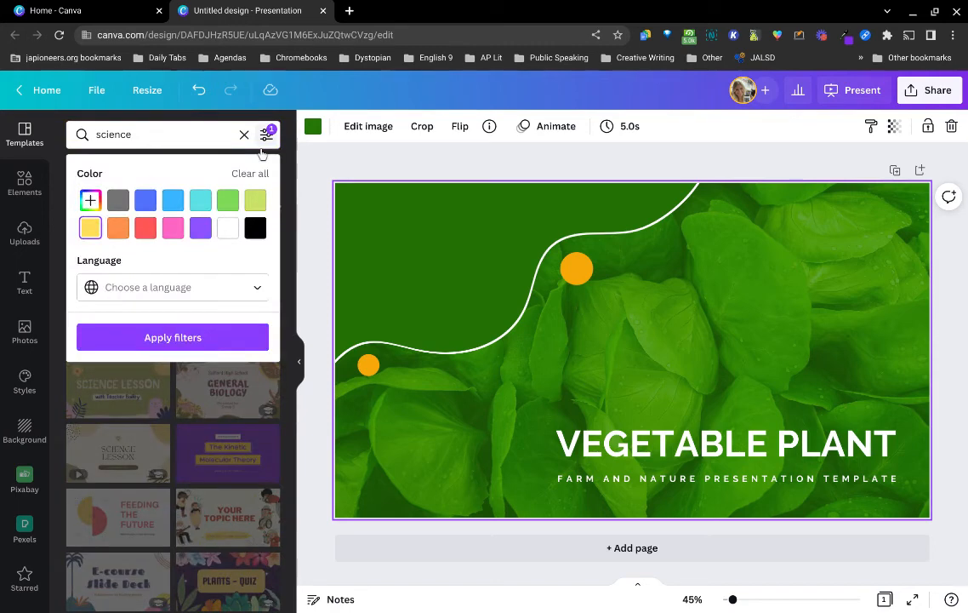
pyautogui.click(265, 138)
# Switch from templates to page layouts and clear the "science" search
pyautogui.click(217, 177)
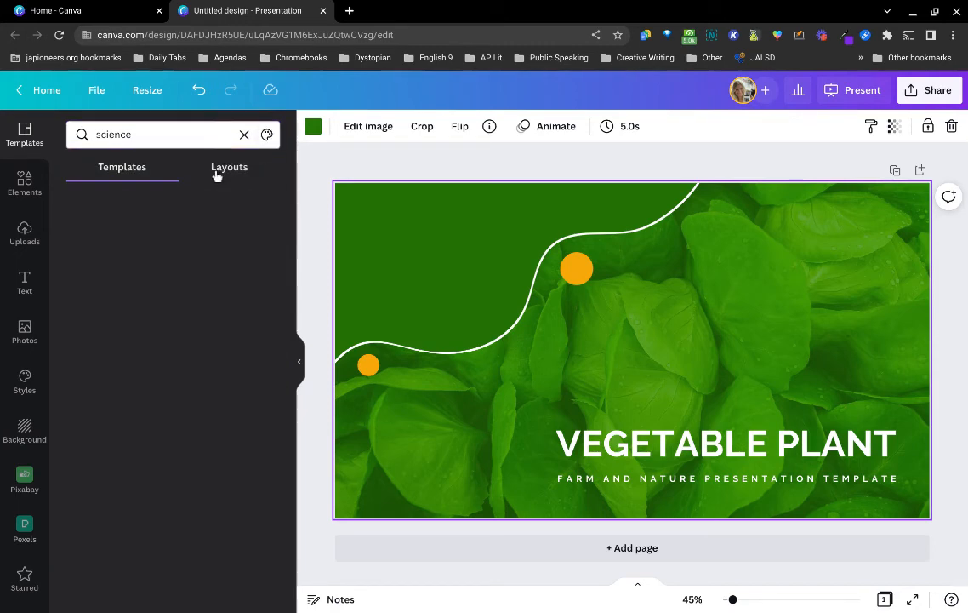
pyautogui.click(245, 137)
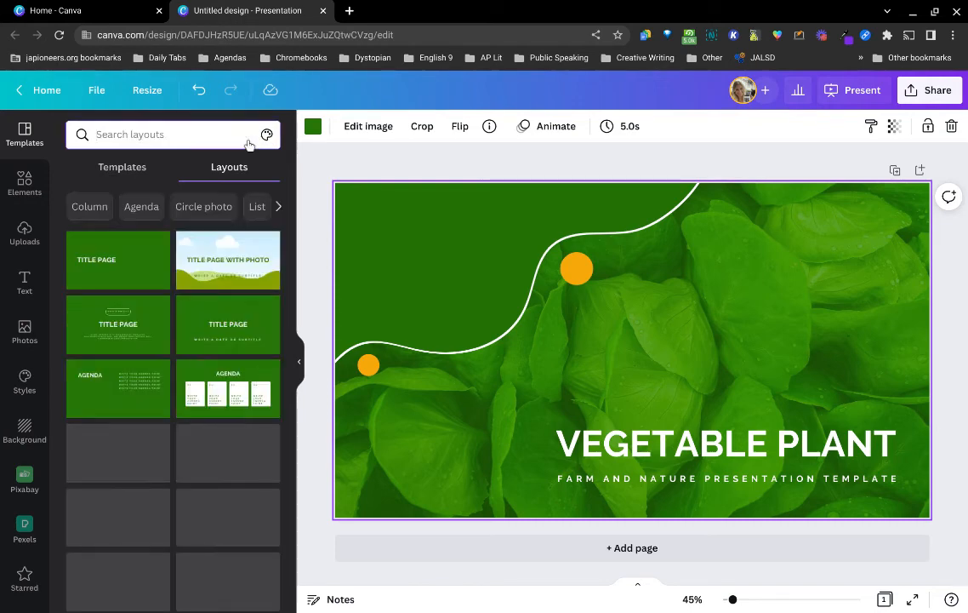
# Apply the Agenda layout with four numbered white cards to the page
pyautogui.scroll(-1, 134, 343)
pyautogui.scroll(-1, 133, 343)
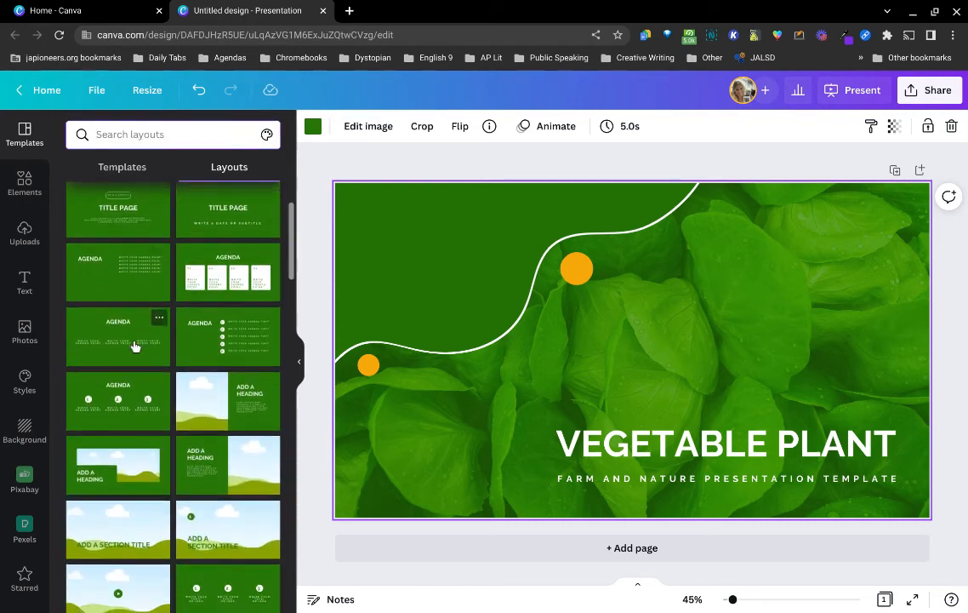
pyautogui.click(201, 296)
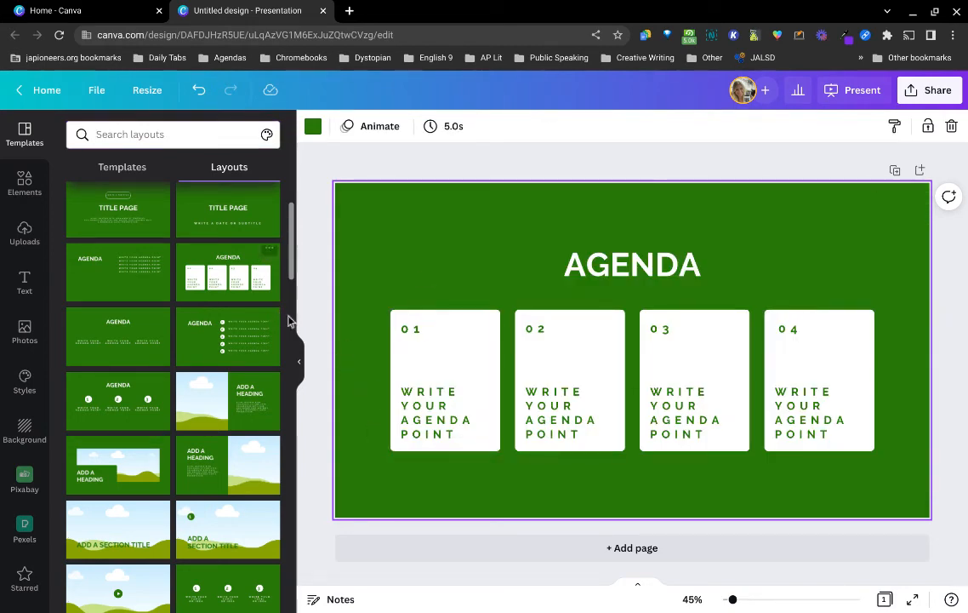
# Replace the page with the cover of the Yellow Modern Mathematics Class Presentation template
pyautogui.click(121, 169)
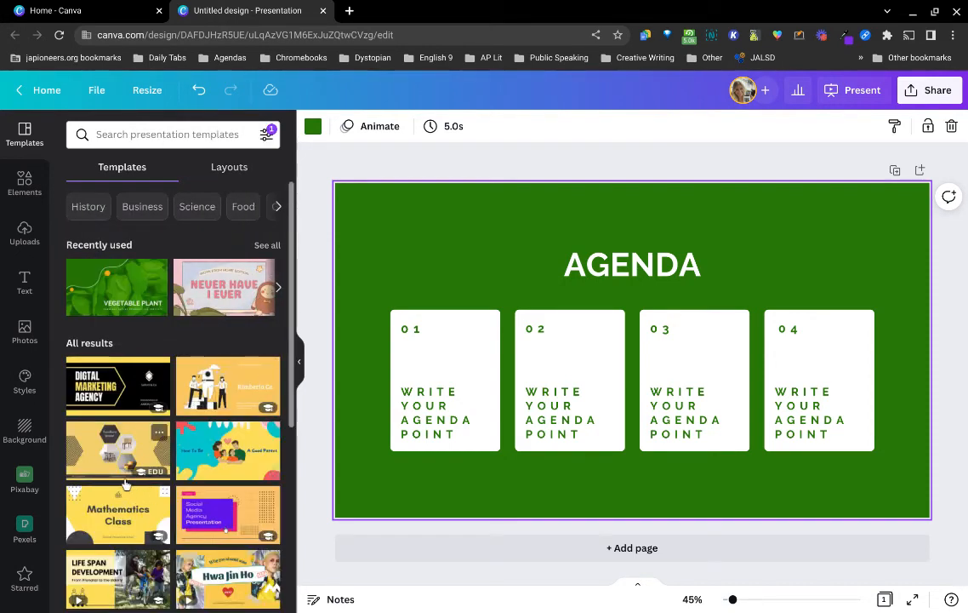
pyautogui.click(123, 529)
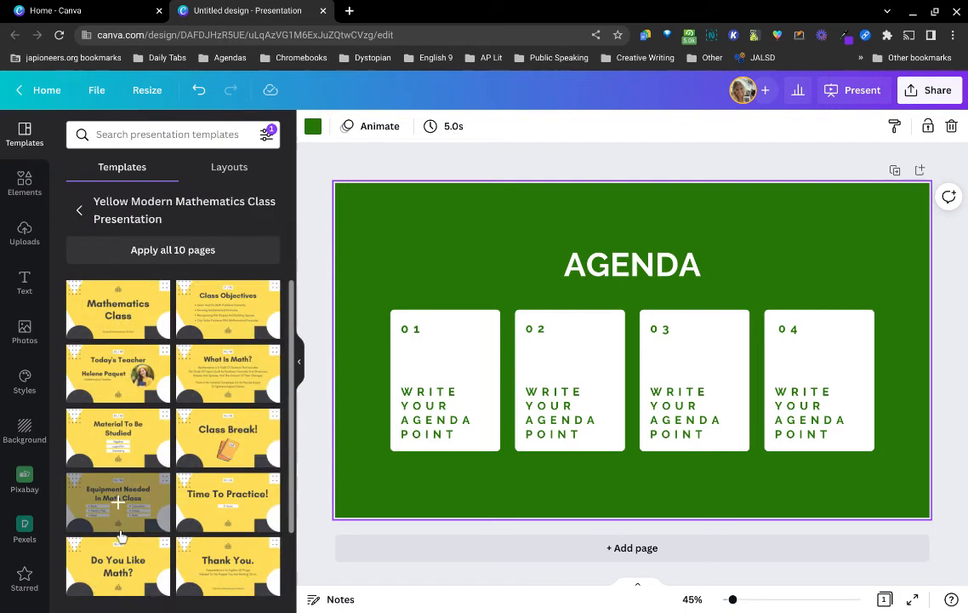
pyautogui.click(110, 332)
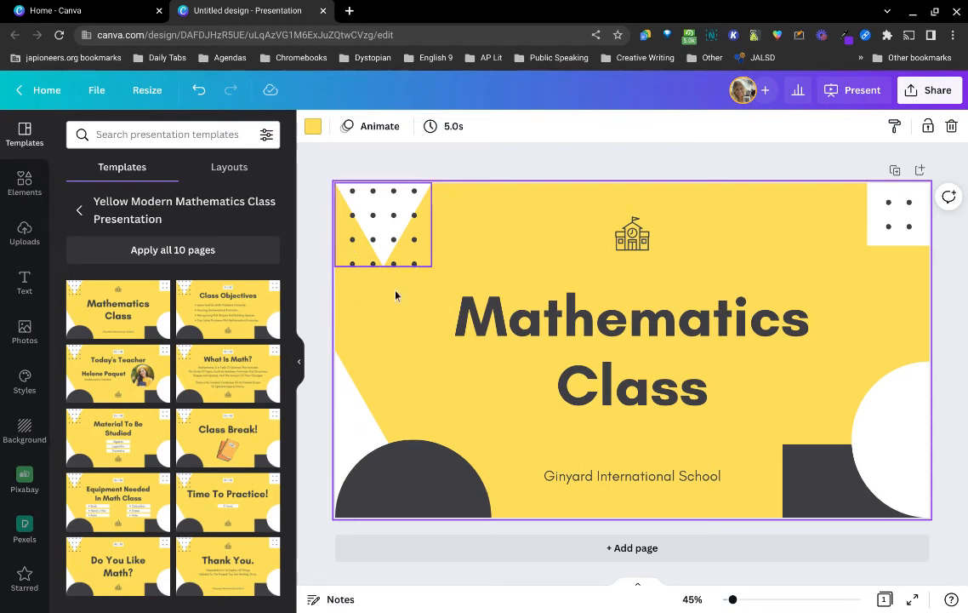
# Add a solid arrow line from the Lines & Shapes elements and set its line weight to 9
pyautogui.click(12, 202)
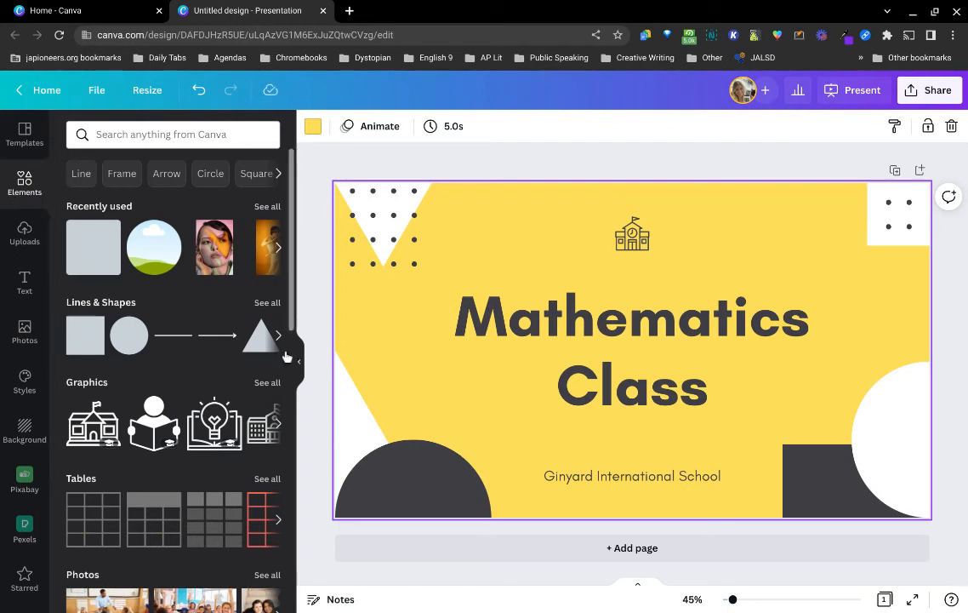
pyautogui.click(267, 302)
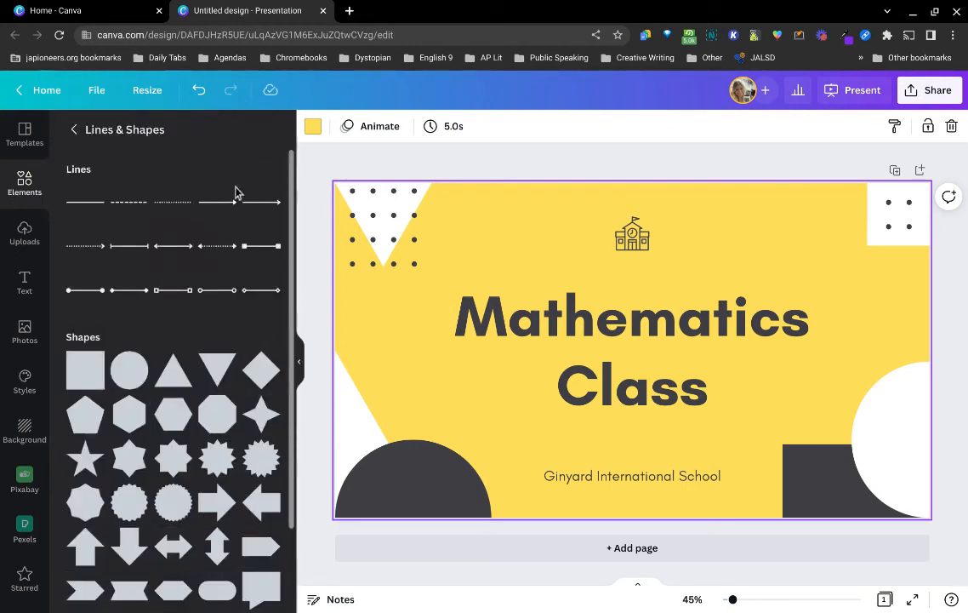
pyautogui.click(220, 211)
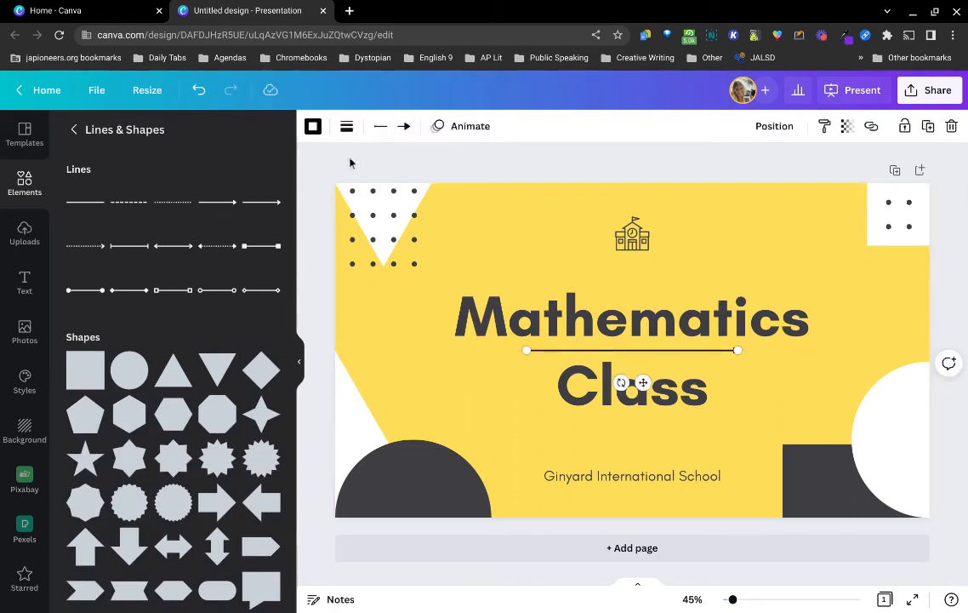
pyautogui.click(346, 126)
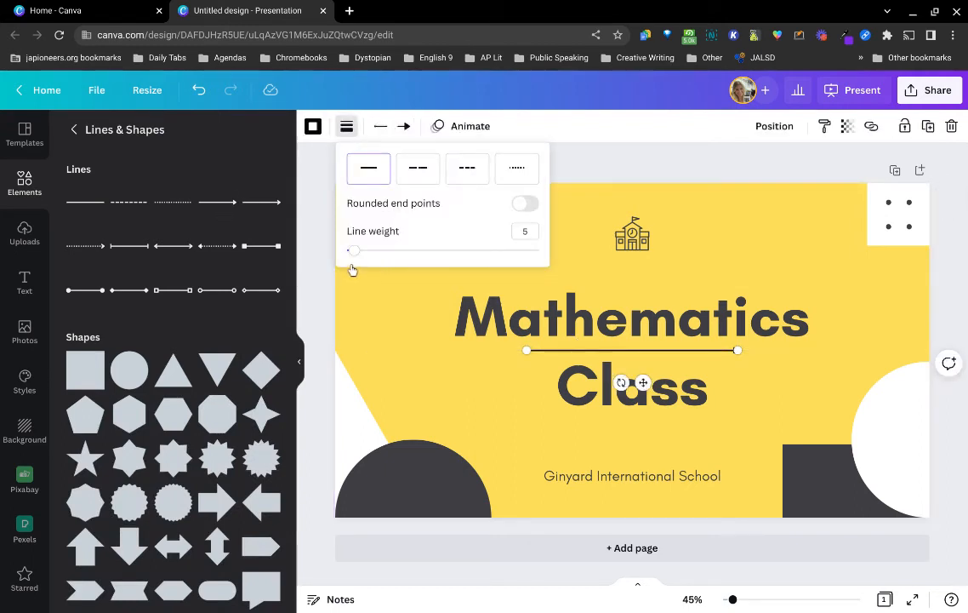
pyautogui.moveTo(350, 251); pyautogui.dragTo(363, 281)
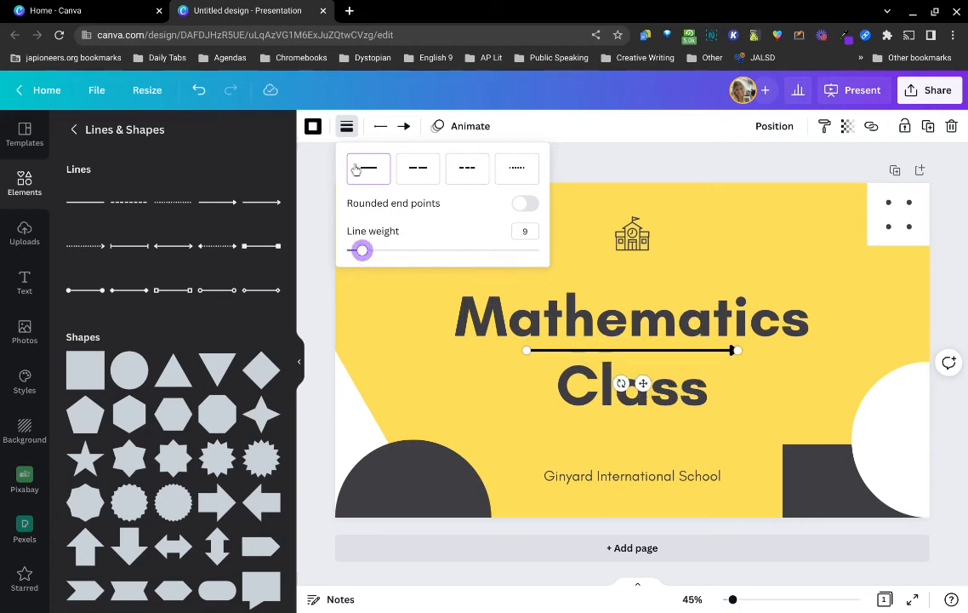
# Try document colors on the arrow and recolor it with the third blue of the English 9 palette
pyautogui.click(313, 127)
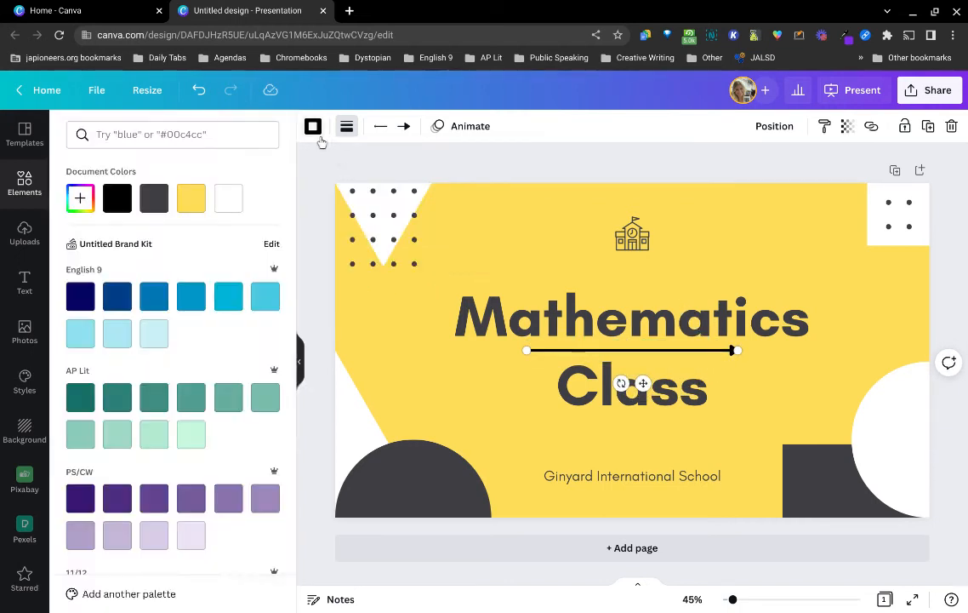
pyautogui.click(187, 209)
pyautogui.click(156, 212)
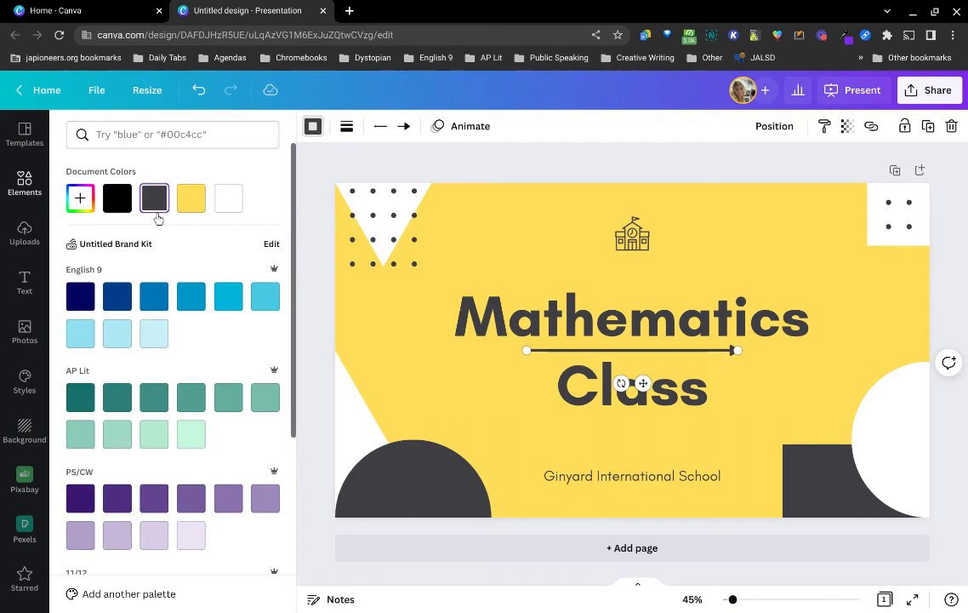
pyautogui.click(157, 312)
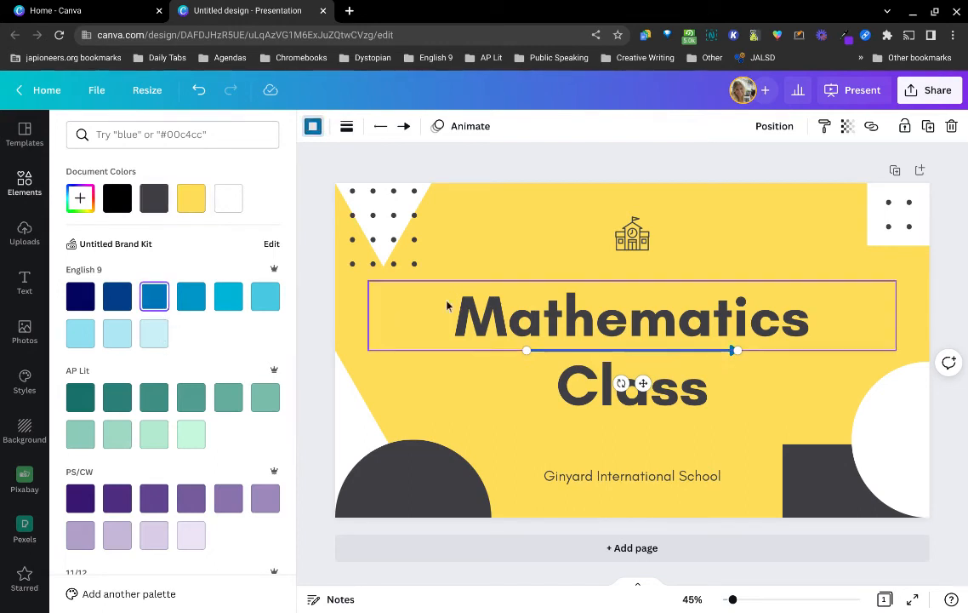
pyautogui.click(547, 164)
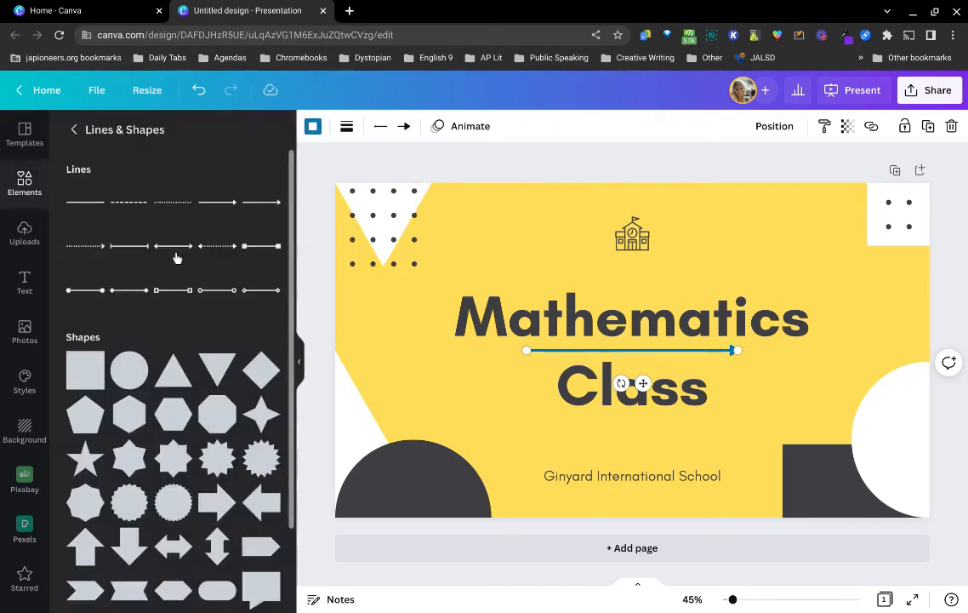
# Add the cube with its light face on top from the shapes and animate it with Fade, replaced by Pop
pyautogui.scroll(-10, 136, 420)
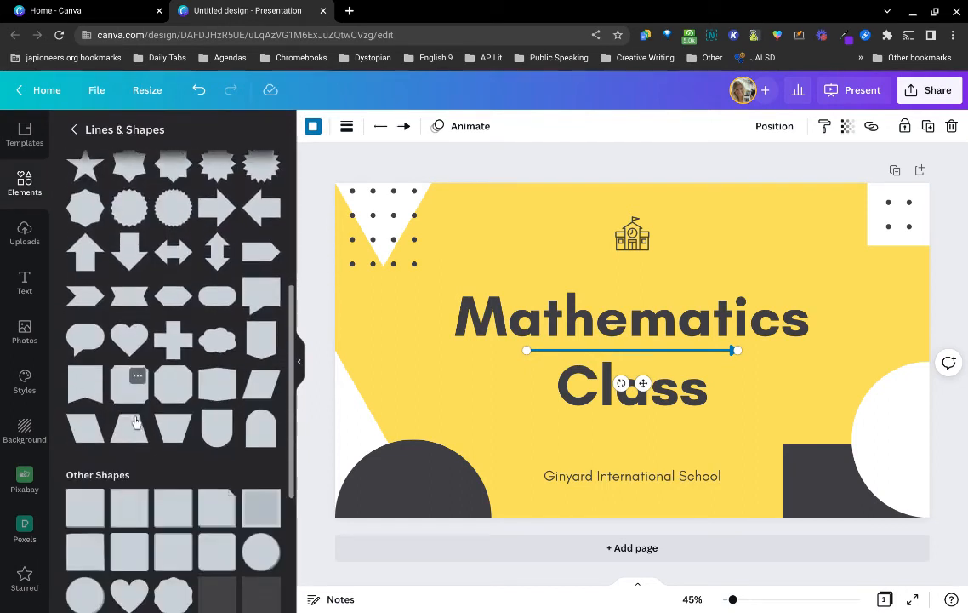
pyautogui.scroll(-8, 173, 340)
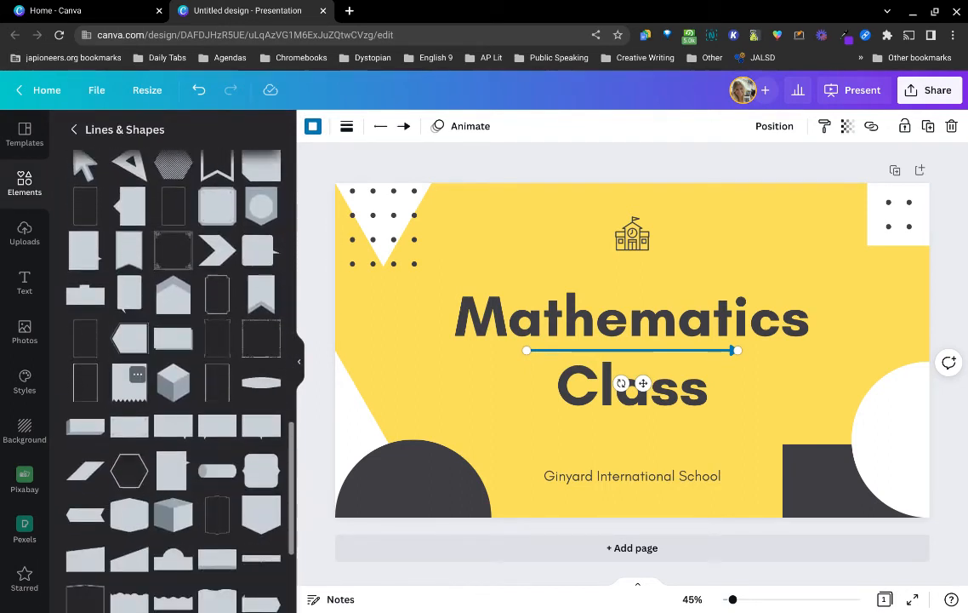
pyautogui.click(167, 400)
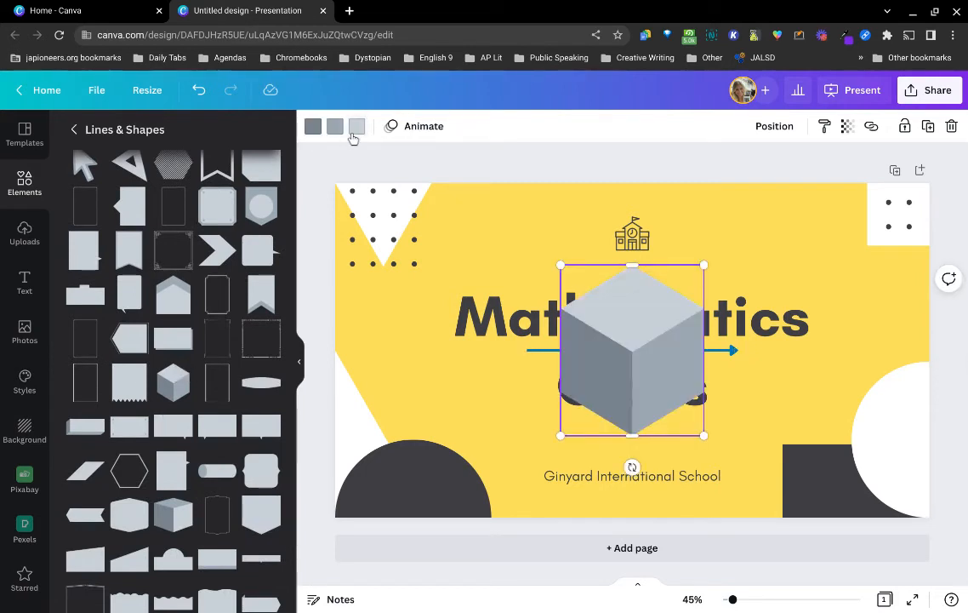
pyautogui.click(403, 126)
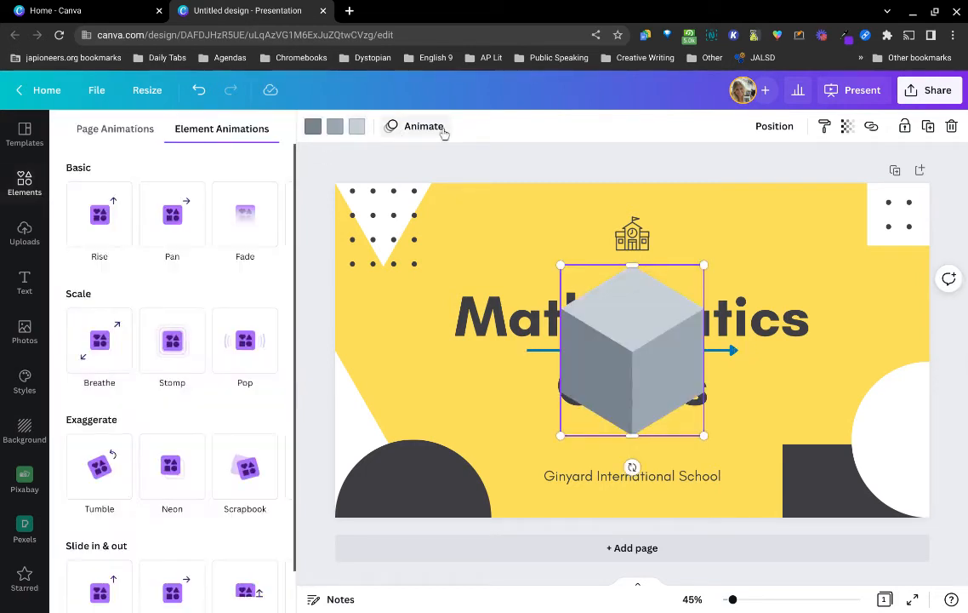
pyautogui.click(246, 217)
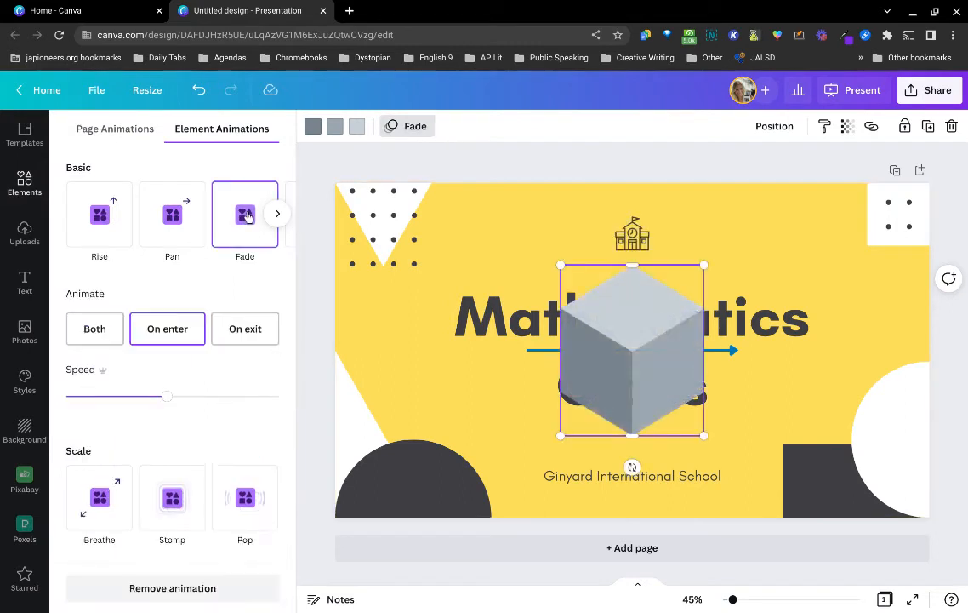
pyautogui.click(246, 528)
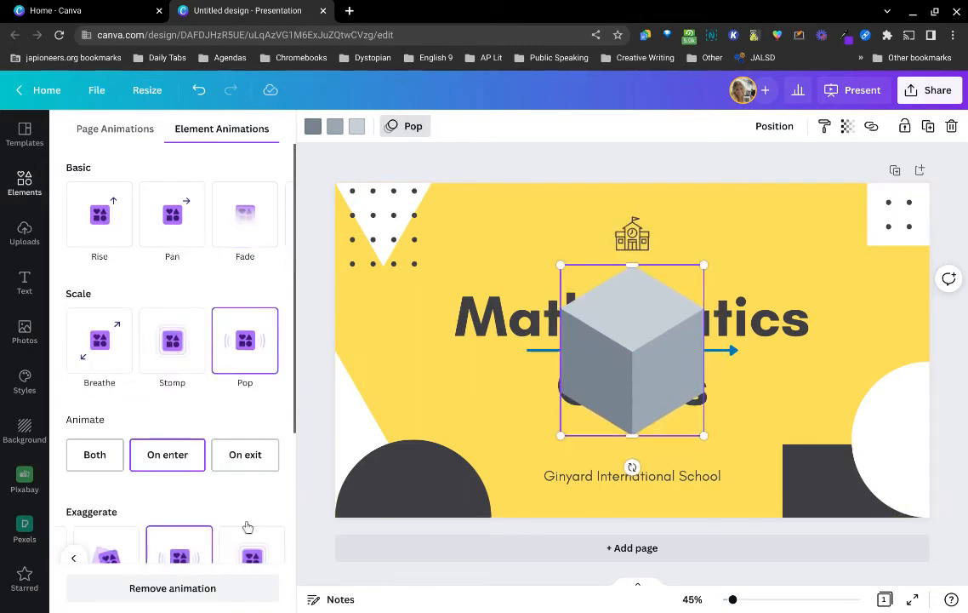
# Delete the cube and the blue arrow from the page
pyautogui.click(81, 131)
pyautogui.press('Delete')
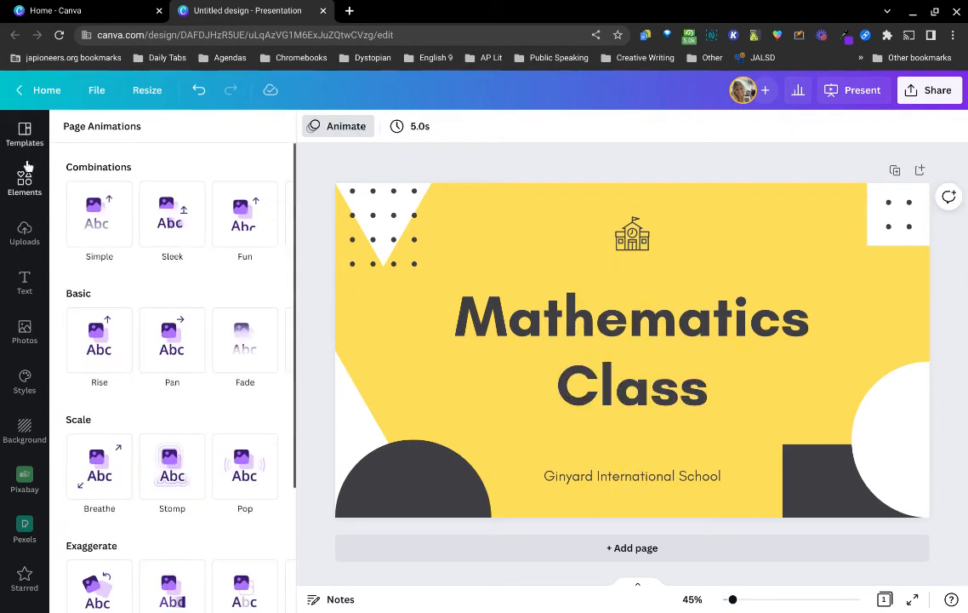
# Examine the full Graphics library among the elements, including its stickers, gradients and themed collections
pyautogui.click(26, 187)
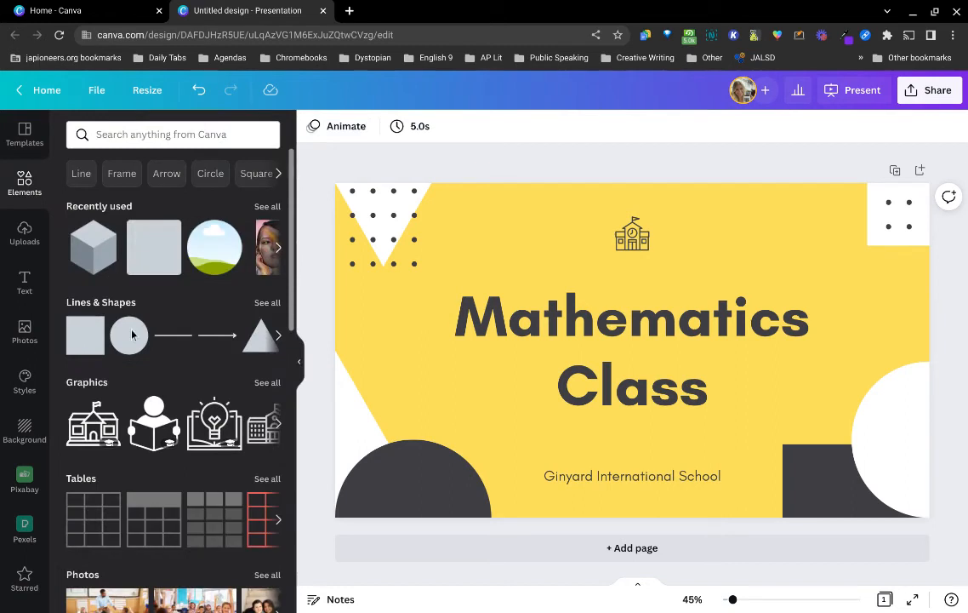
pyautogui.scroll(-1, 243, 372)
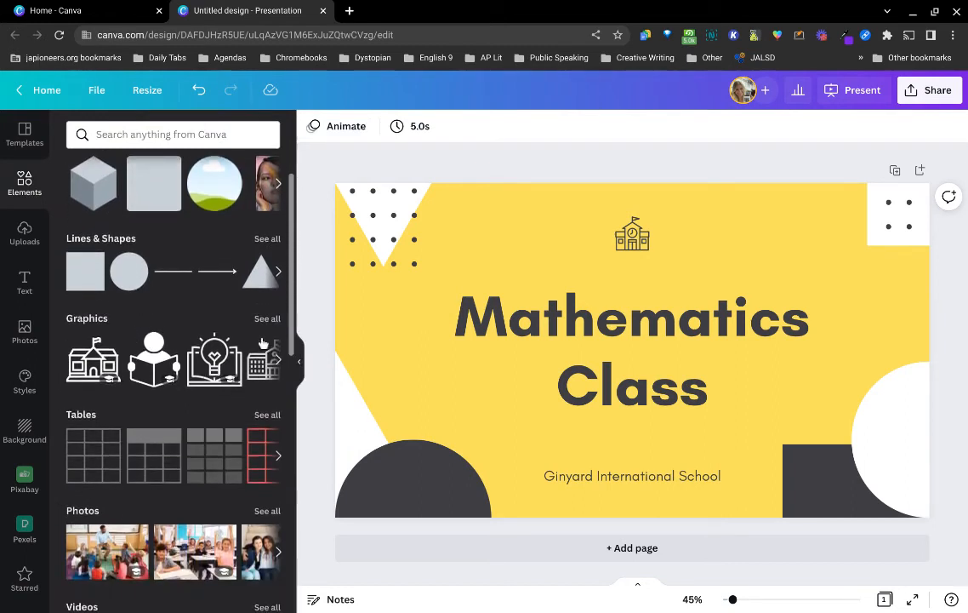
pyautogui.click(267, 318)
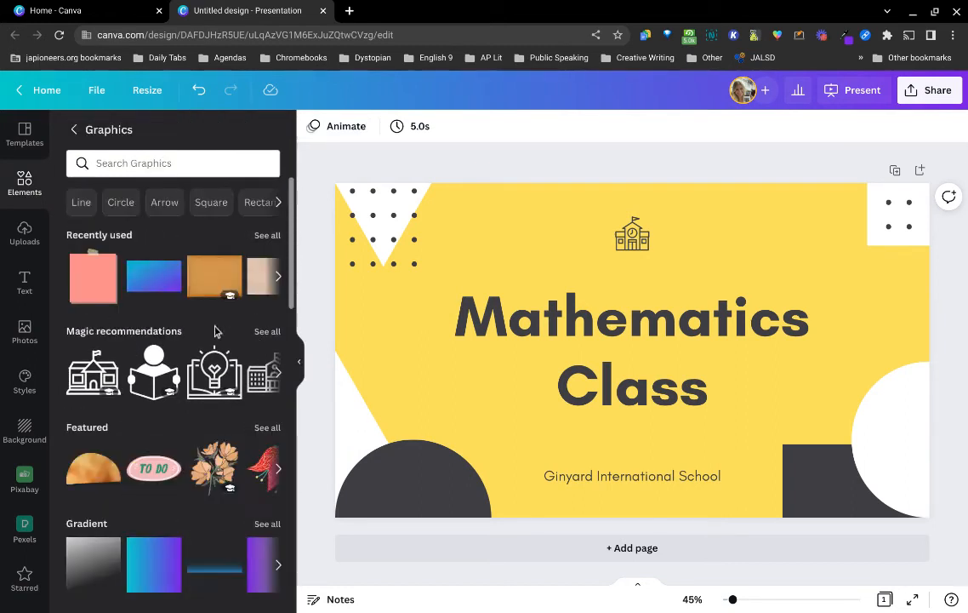
pyautogui.scroll(-3, 177, 400)
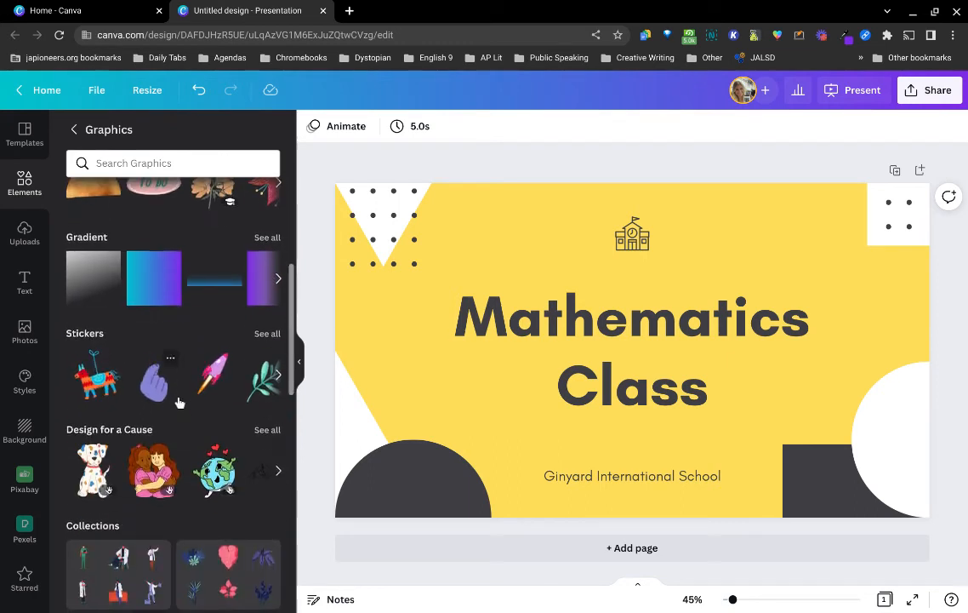
pyautogui.scroll(-4, 178, 400)
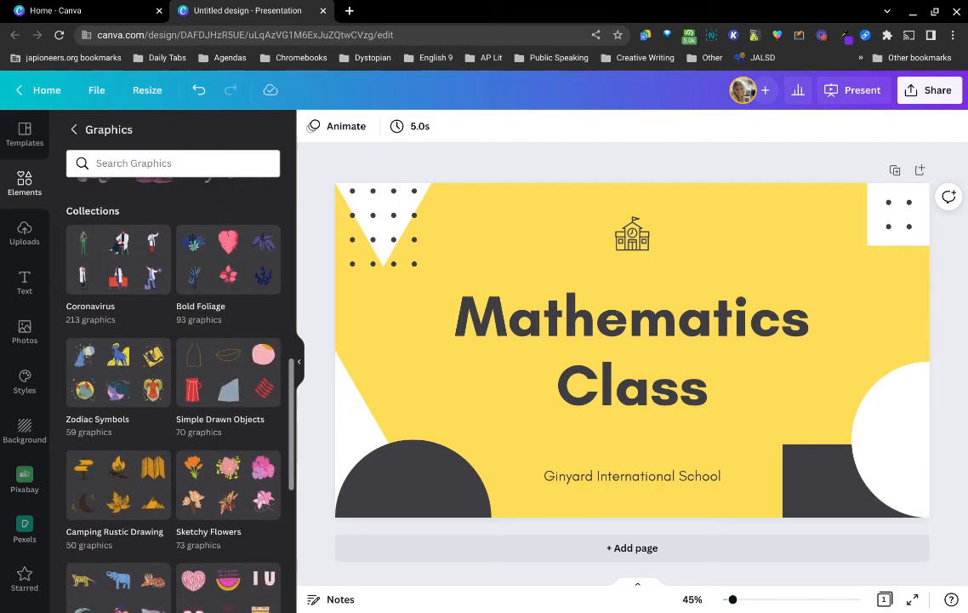
pyautogui.scroll(-3, 177, 400)
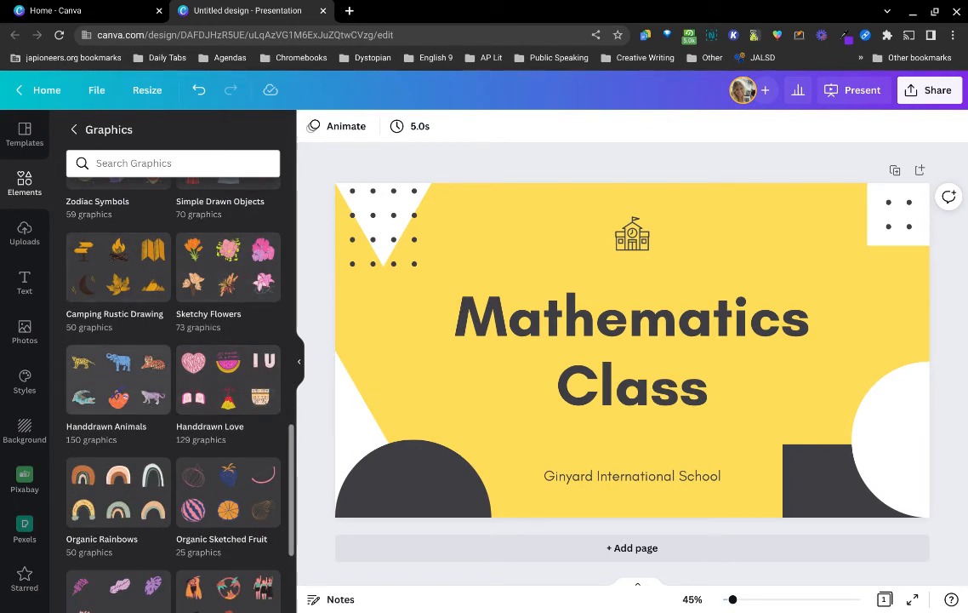
pyautogui.scroll(12, 119, 374)
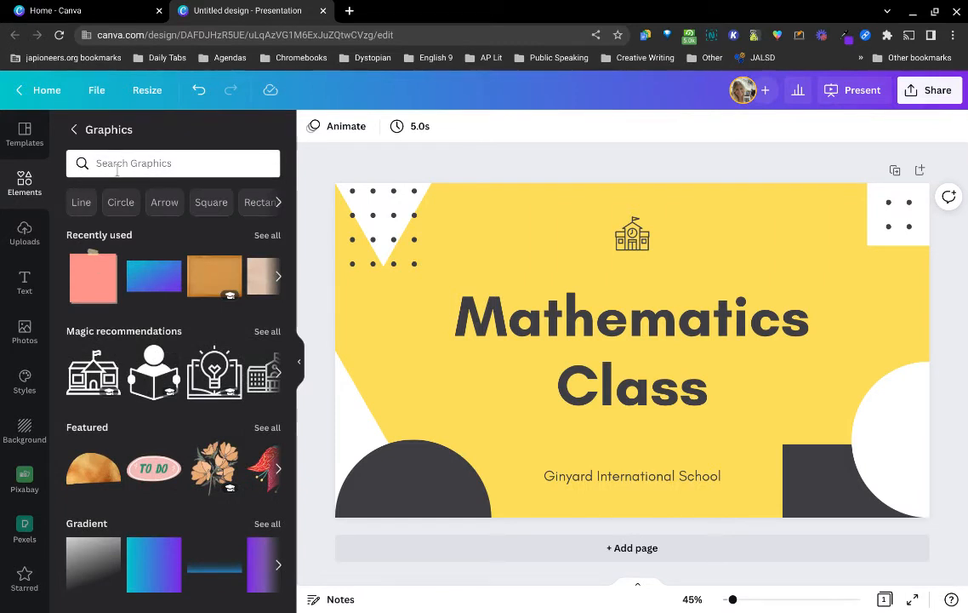
# Search the graphics for "tiger"
pyautogui.click(117, 170)
pyautogui.write('tiger')
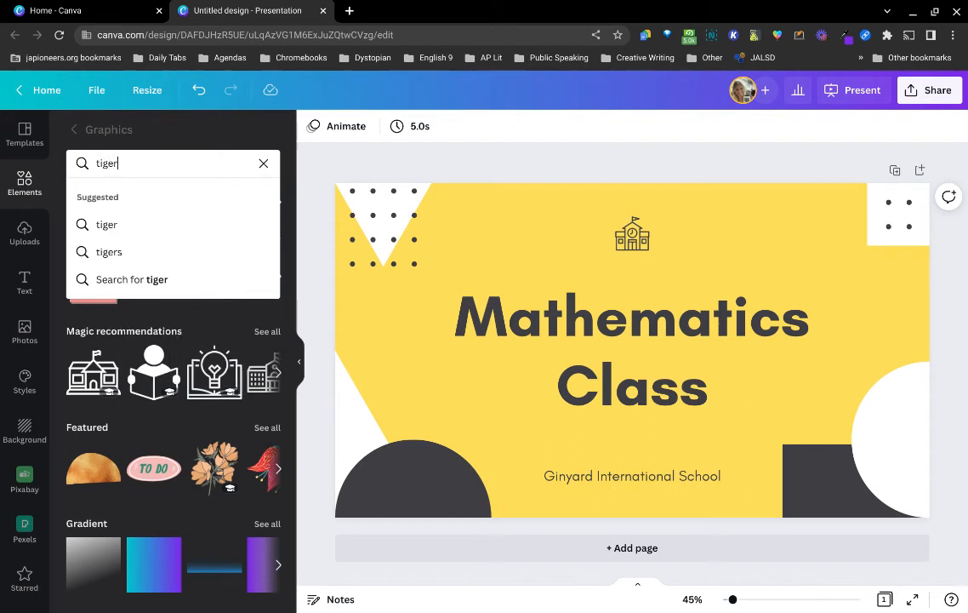
pyautogui.press('Return')
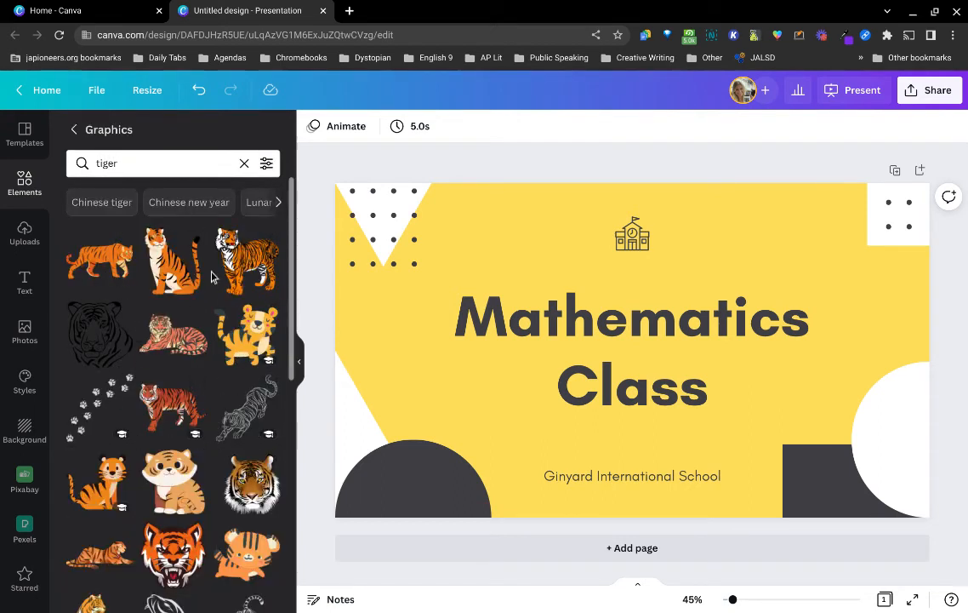
# Try filtering the tiger graphics by turquoise, and clear the filter to list all tigers again
pyautogui.click(266, 163)
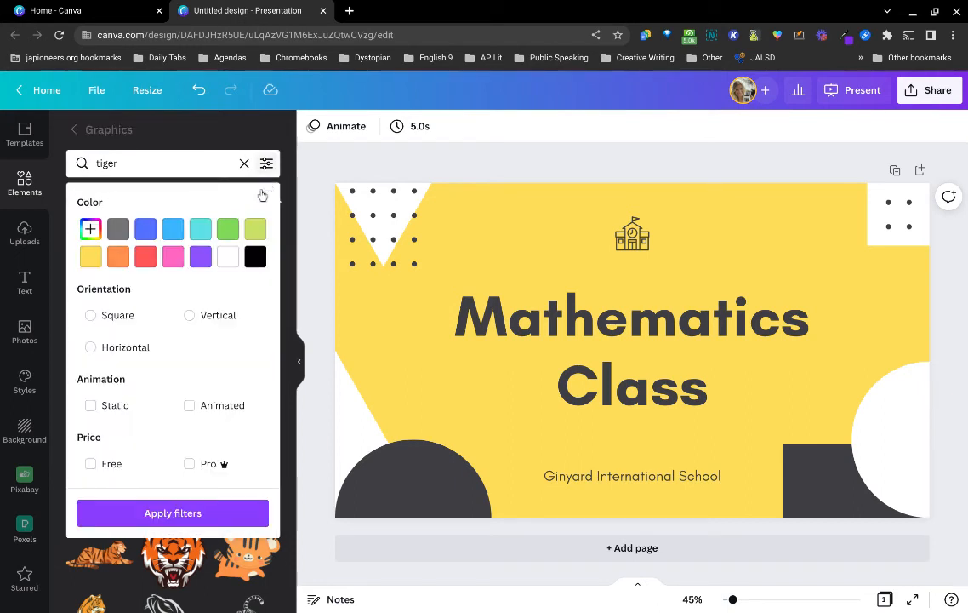
pyautogui.click(202, 232)
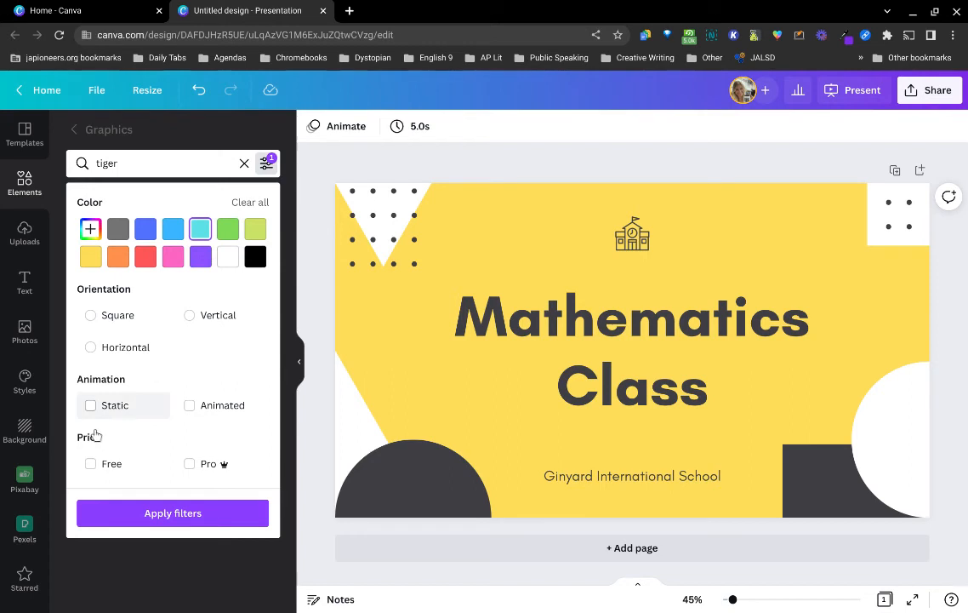
pyautogui.click(149, 513)
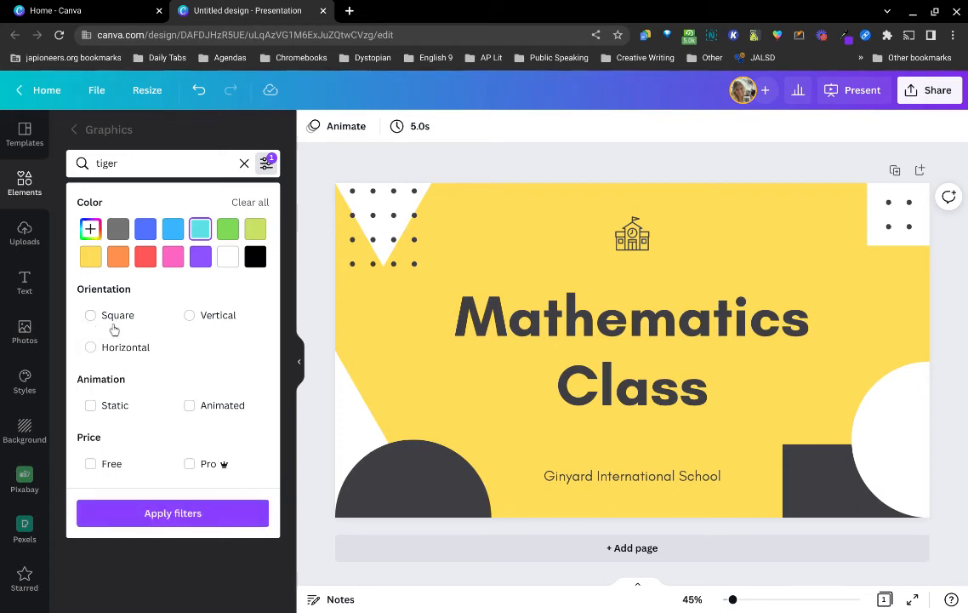
pyautogui.click(246, 205)
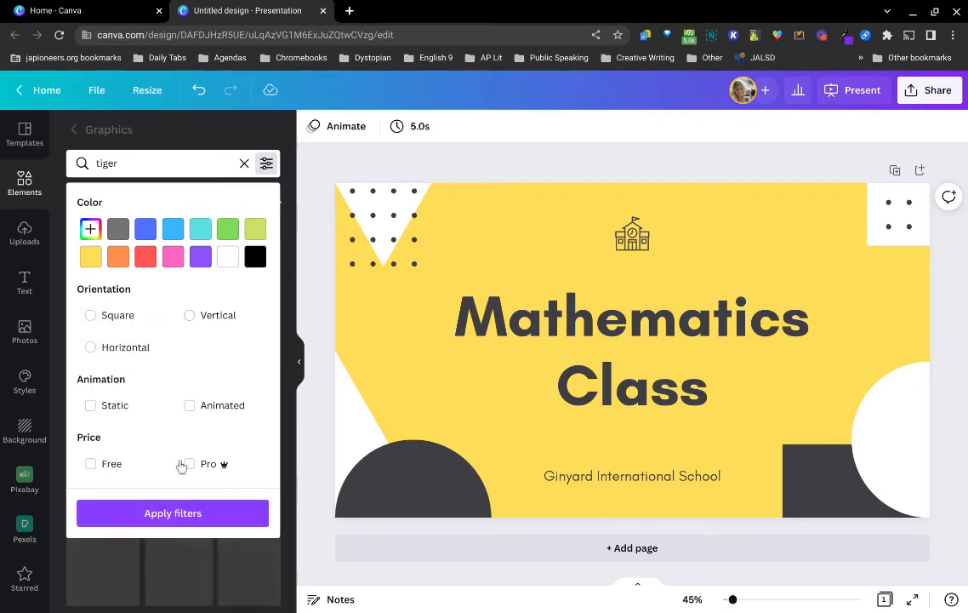
pyautogui.click(147, 520)
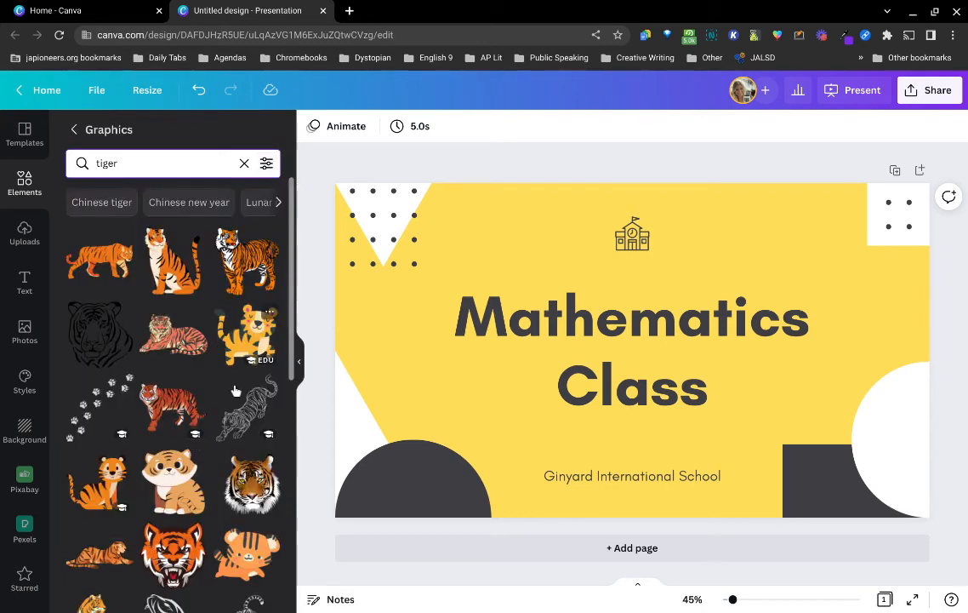
# Examine the range of tiger graphics in the search results
pyautogui.scroll(-4, 237, 390)
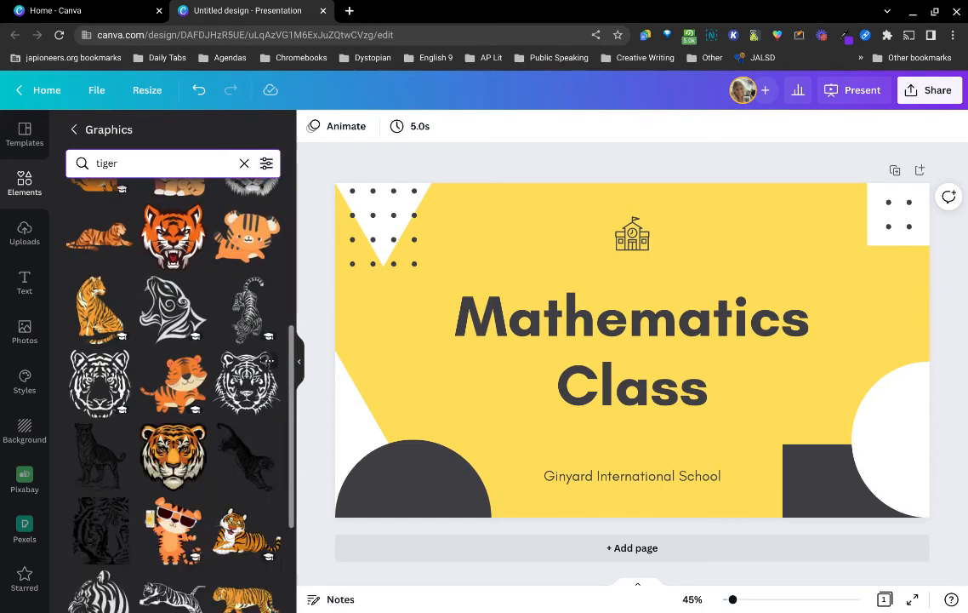
pyautogui.scroll(-5, 247, 375)
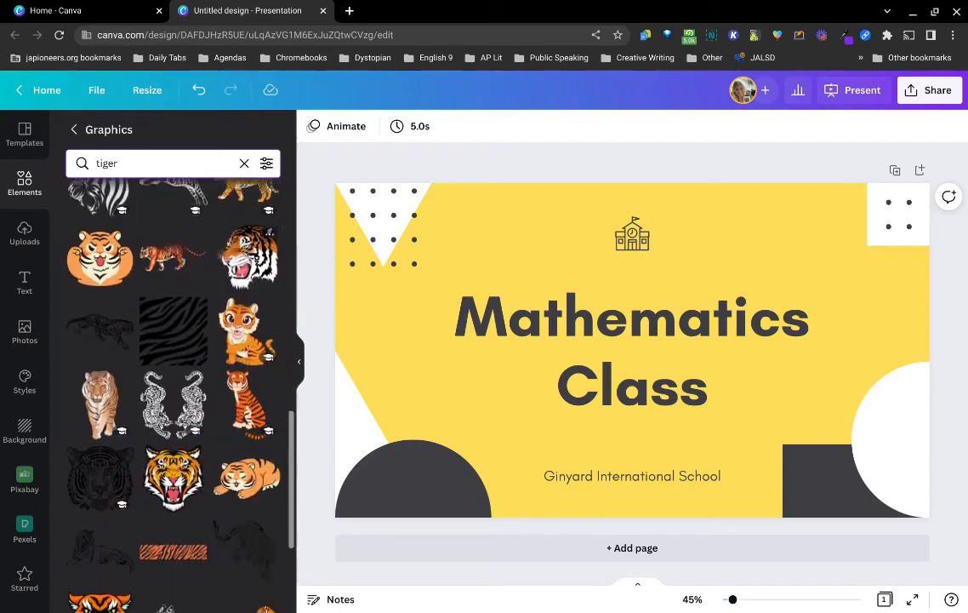
pyautogui.scroll(-4, 173, 383)
pyautogui.scroll(15, 173, 383)
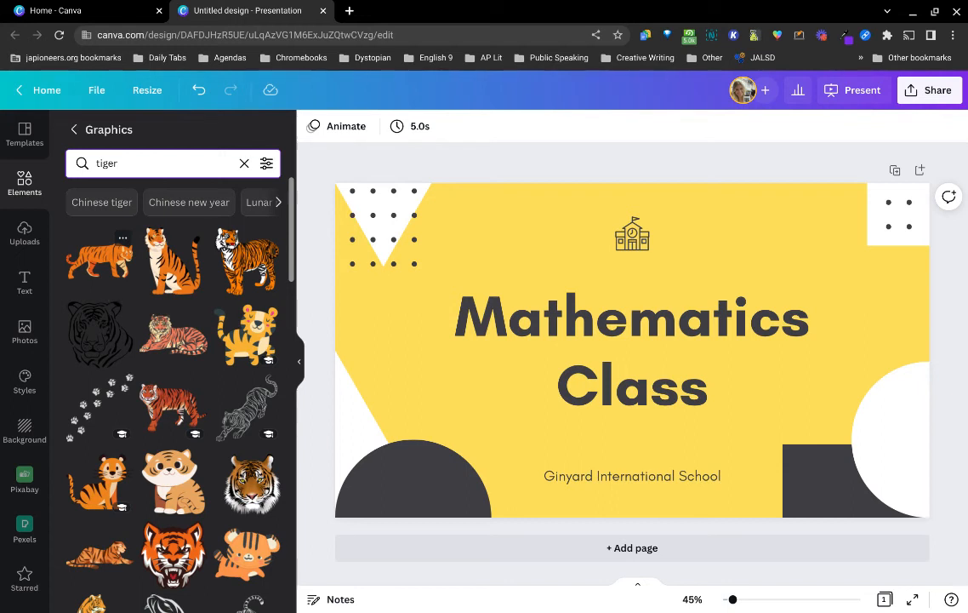
# Add the plain outlined table from the elements library to the page and delete it
pyautogui.click(35, 187)
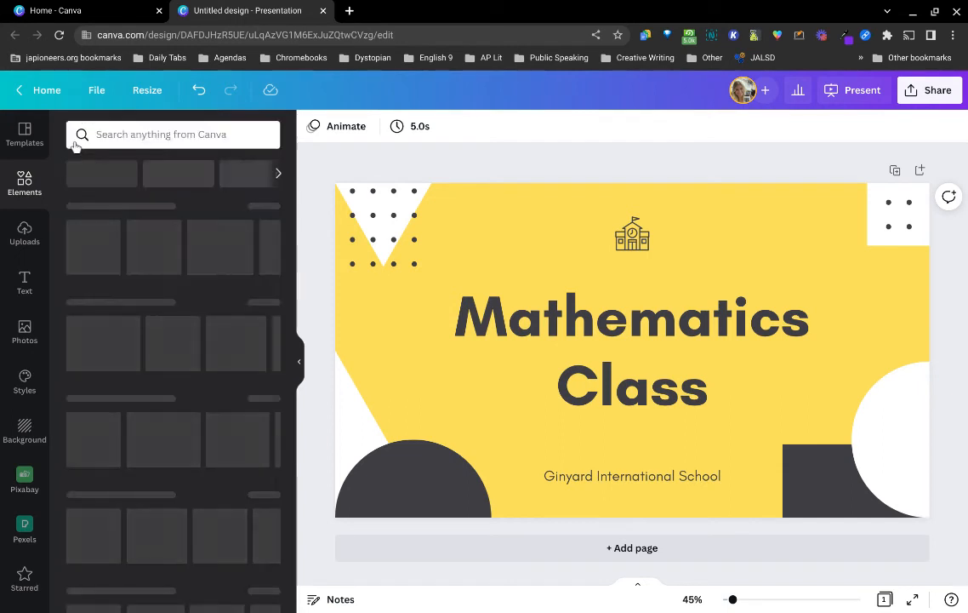
pyautogui.scroll(-3, 144, 349)
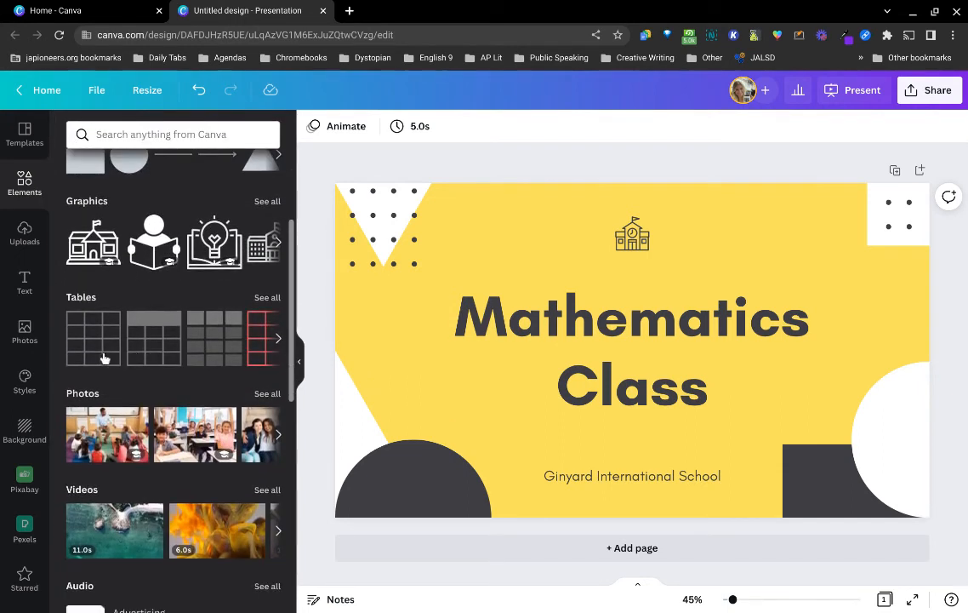
pyautogui.click(100, 358)
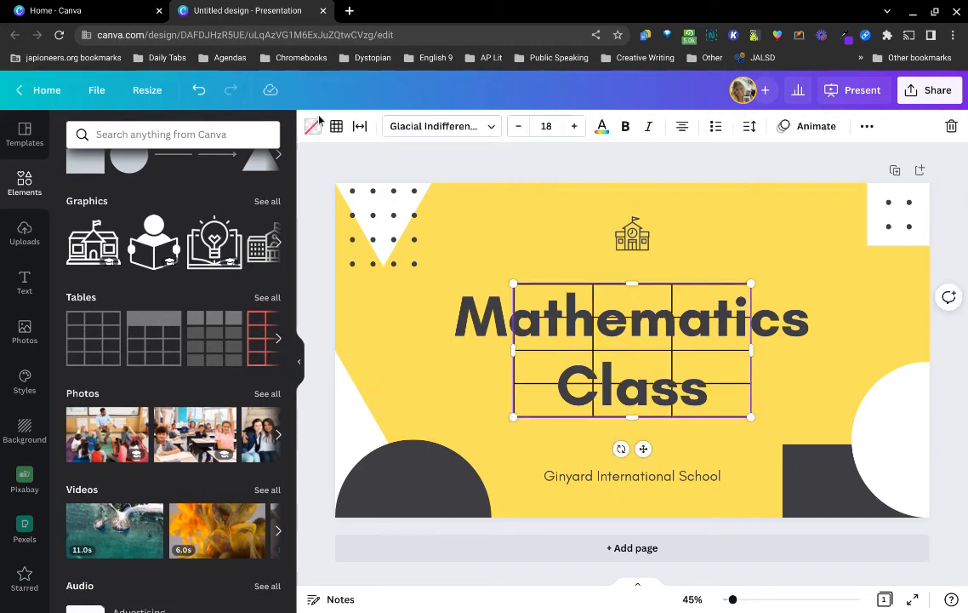
pyautogui.press('Delete')
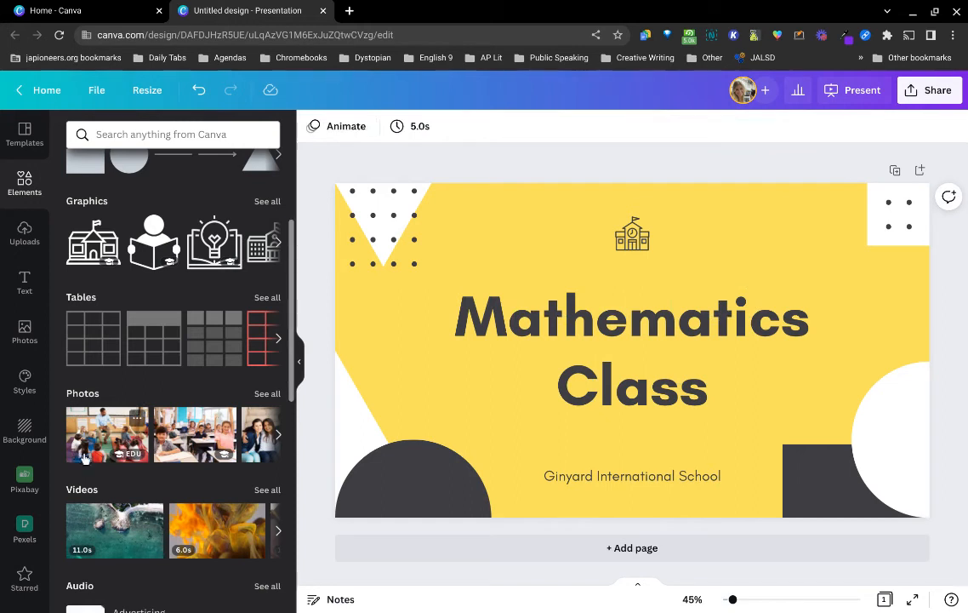
# Add a progress ring chart to the page and change its type to Radial progress
pyautogui.scroll(-5, 94, 466)
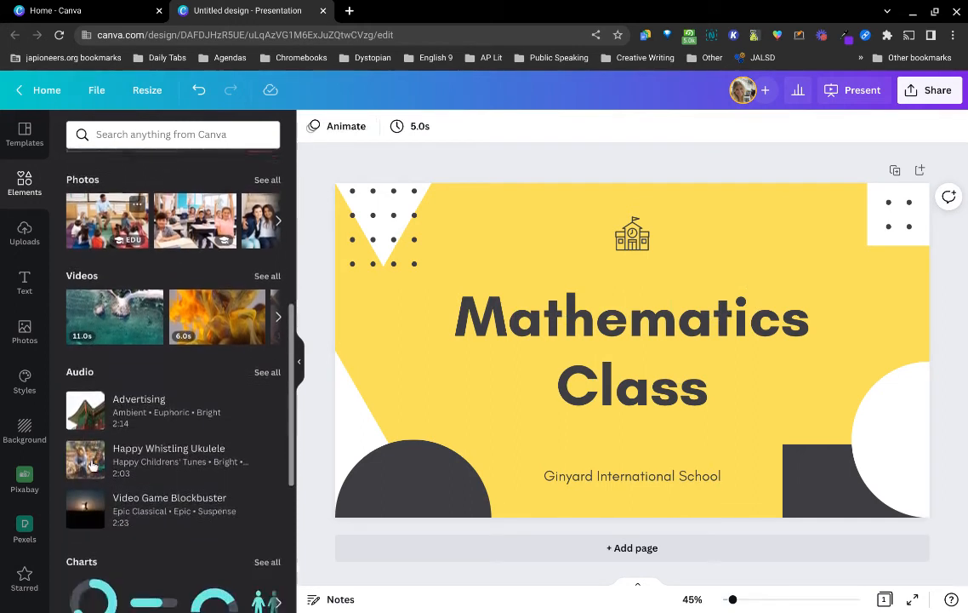
pyautogui.scroll(-1, 89, 434)
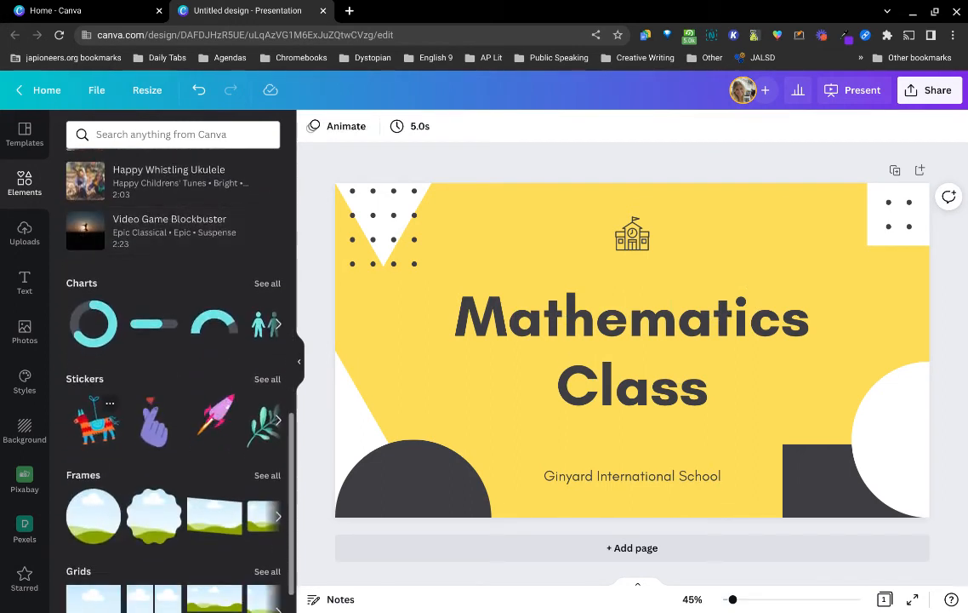
pyautogui.click(94, 323)
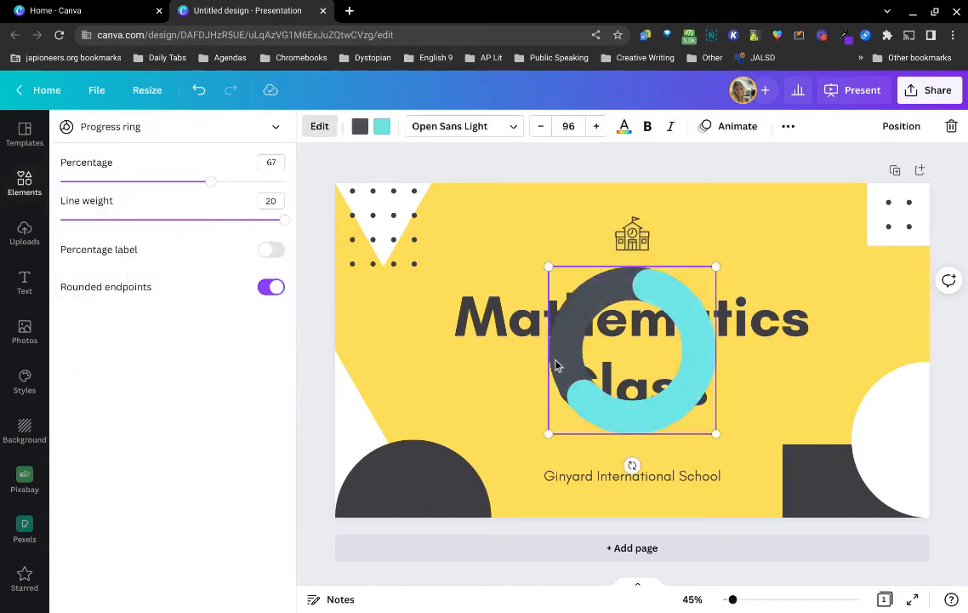
pyautogui.click(185, 140)
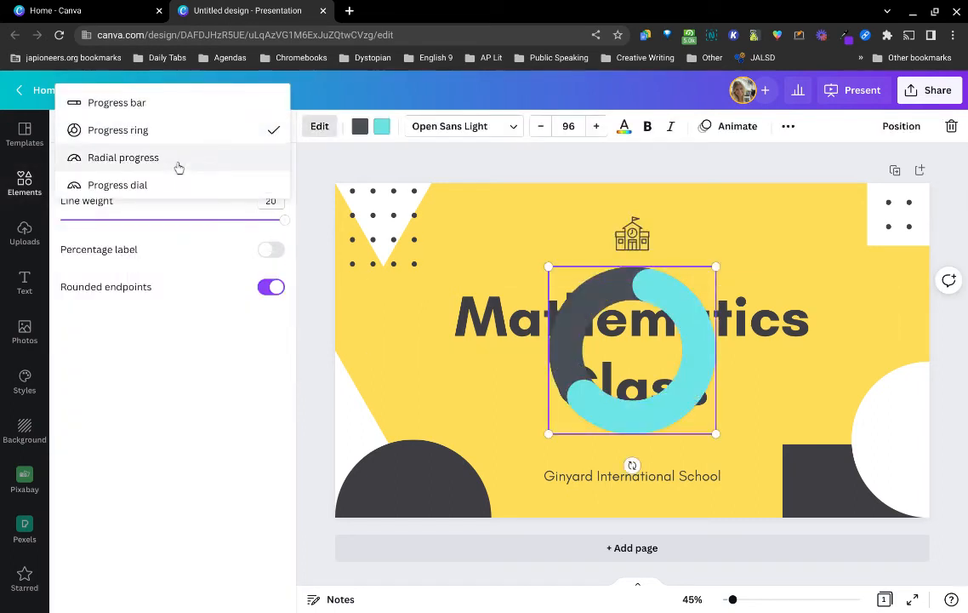
pyautogui.click(178, 161)
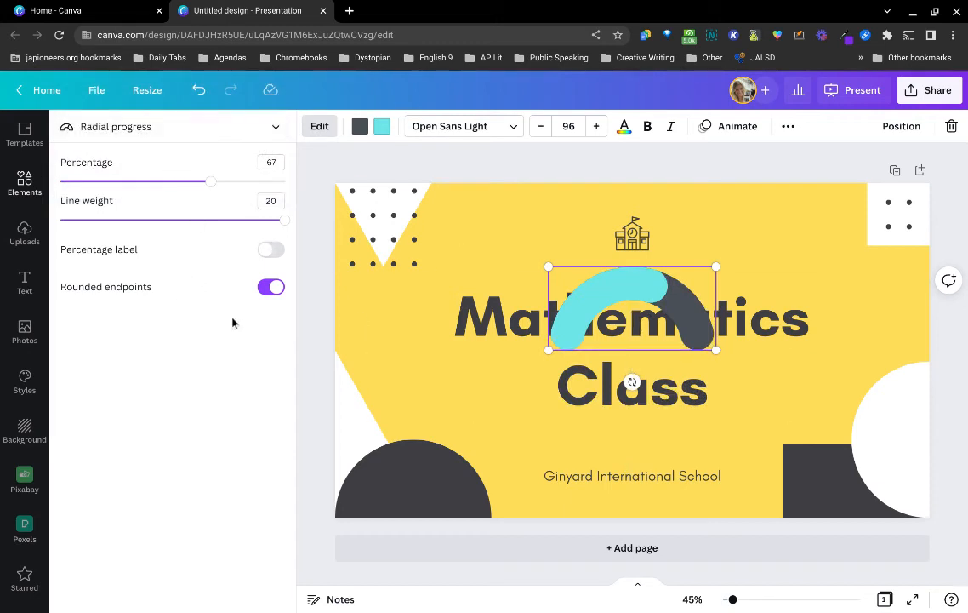
# Close and reopen the radial progress chart's settings, and delete the chart
pyautogui.click(318, 134)
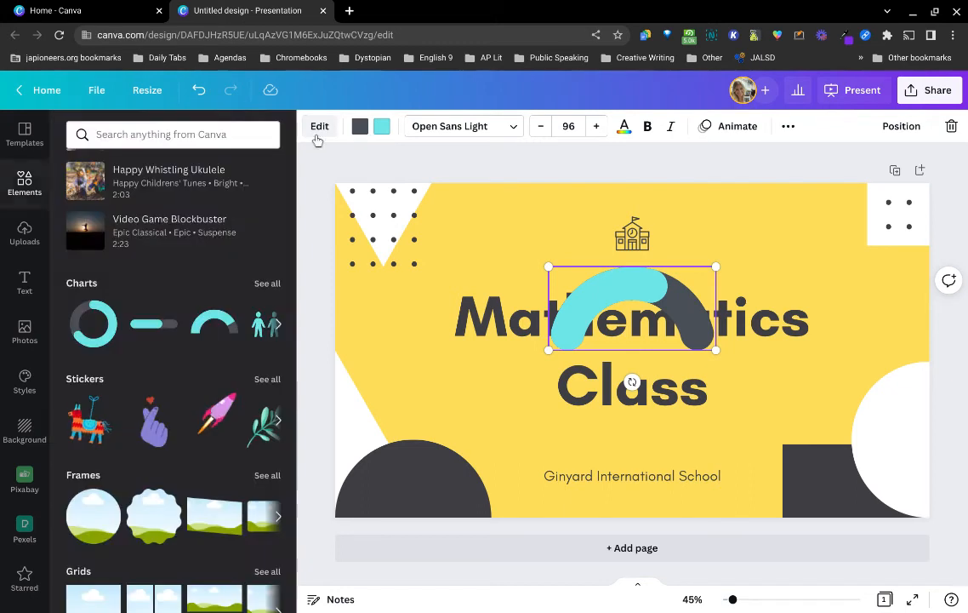
pyautogui.click(317, 134)
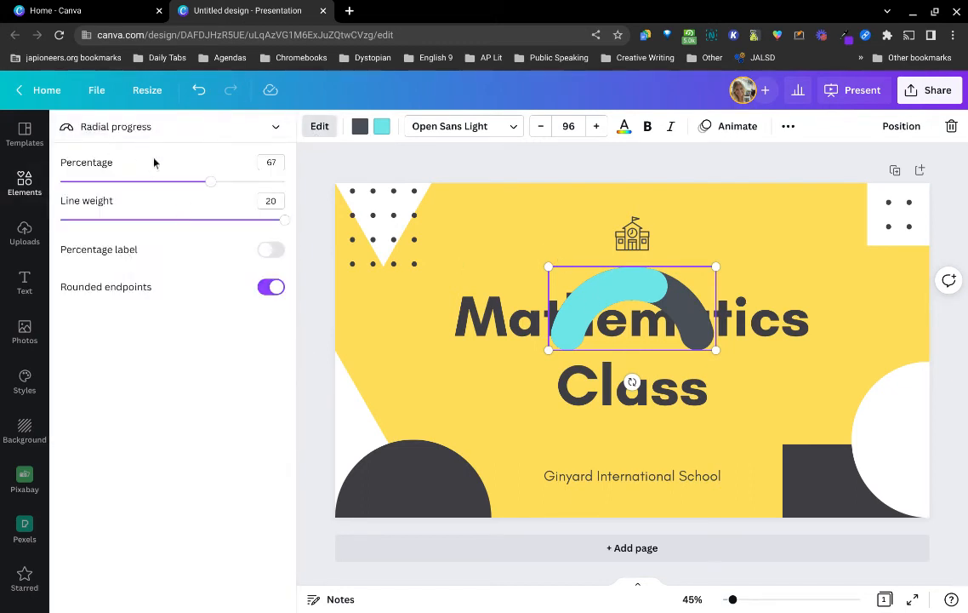
pyautogui.press('Delete')
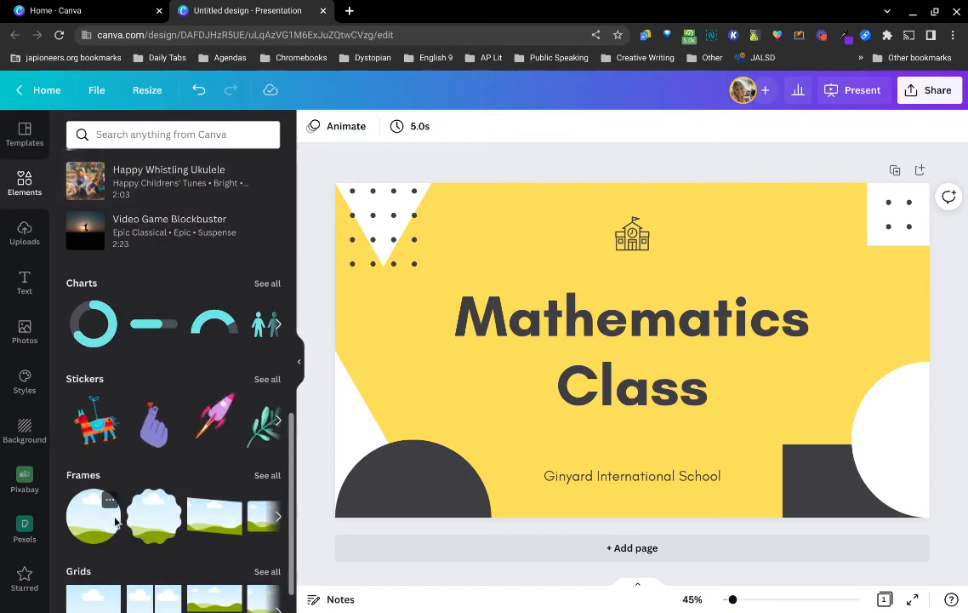
# Add the slanted rectangular frame and place the photo of the teacher with seated children over the page's lower right
pyautogui.scroll(-1, 115, 521)
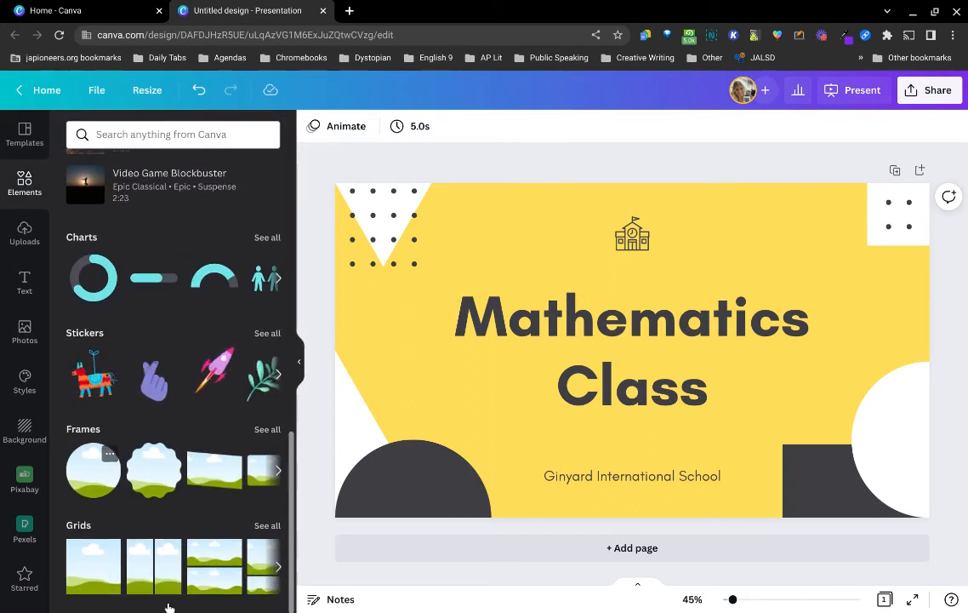
pyautogui.click(192, 500)
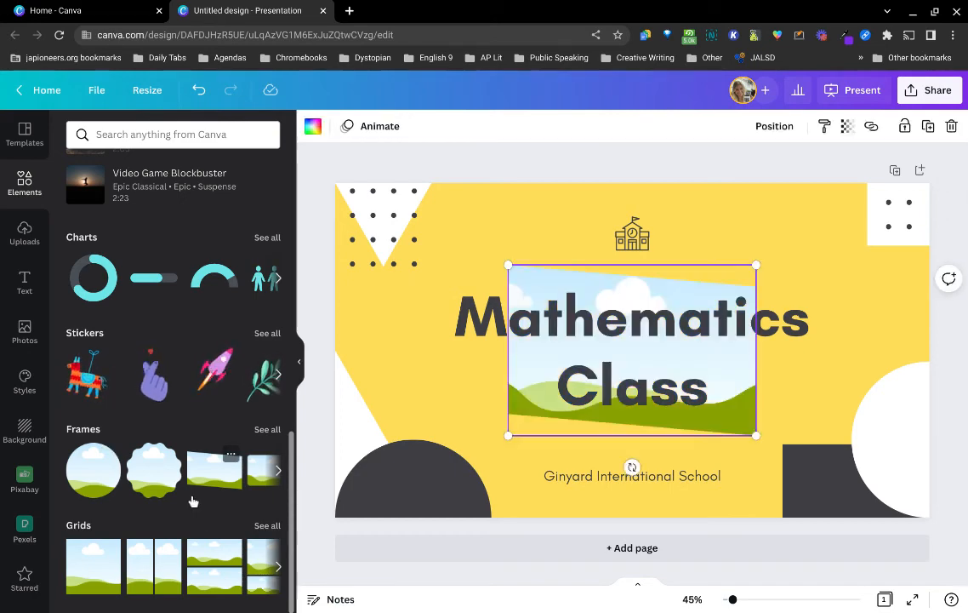
pyautogui.scroll(15, 180, 425)
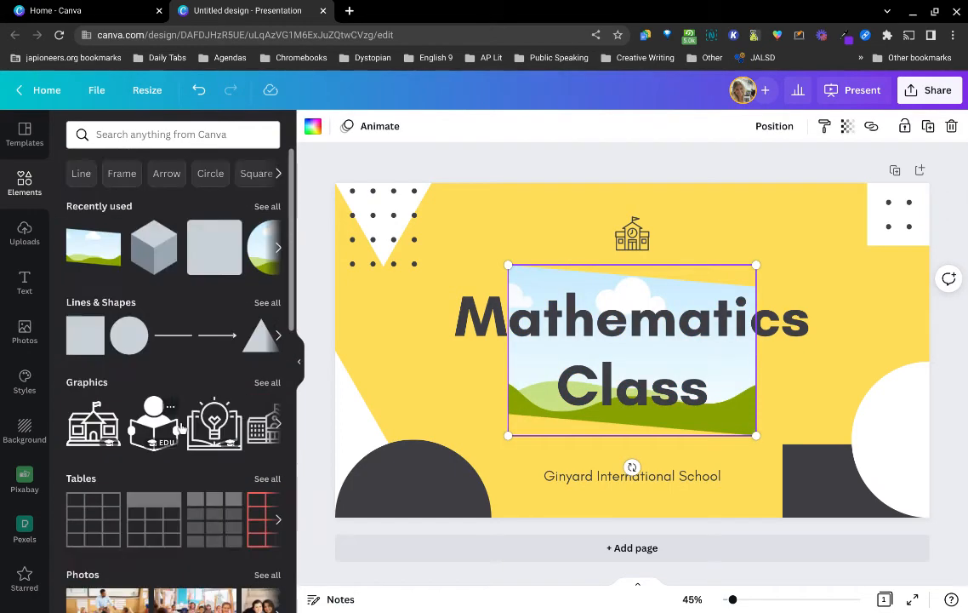
pyautogui.scroll(-3, 181, 428)
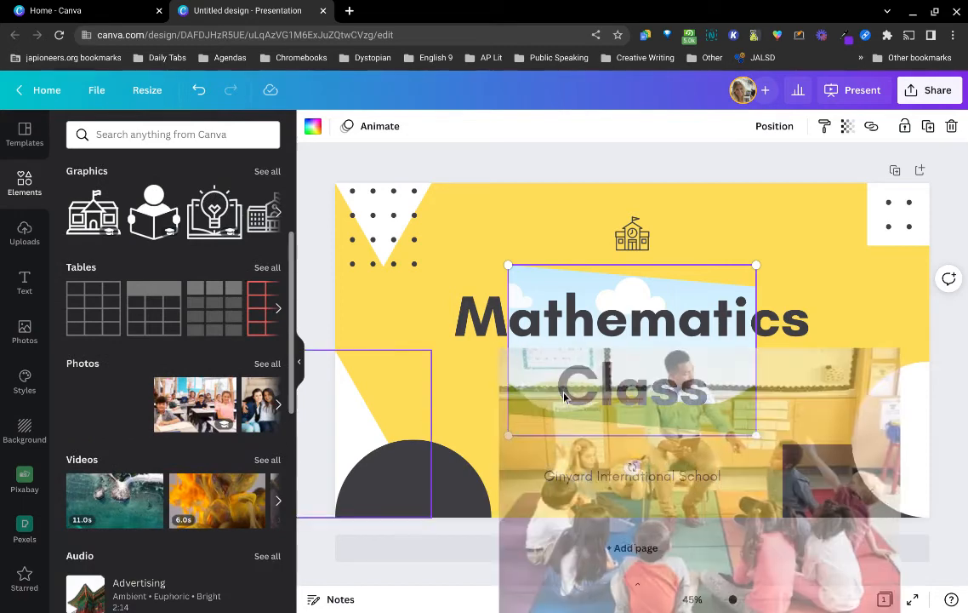
pyautogui.moveTo(109, 395); pyautogui.dragTo(669, 382)
pyautogui.moveTo(702, 466); pyautogui.dragTo(791, 557)
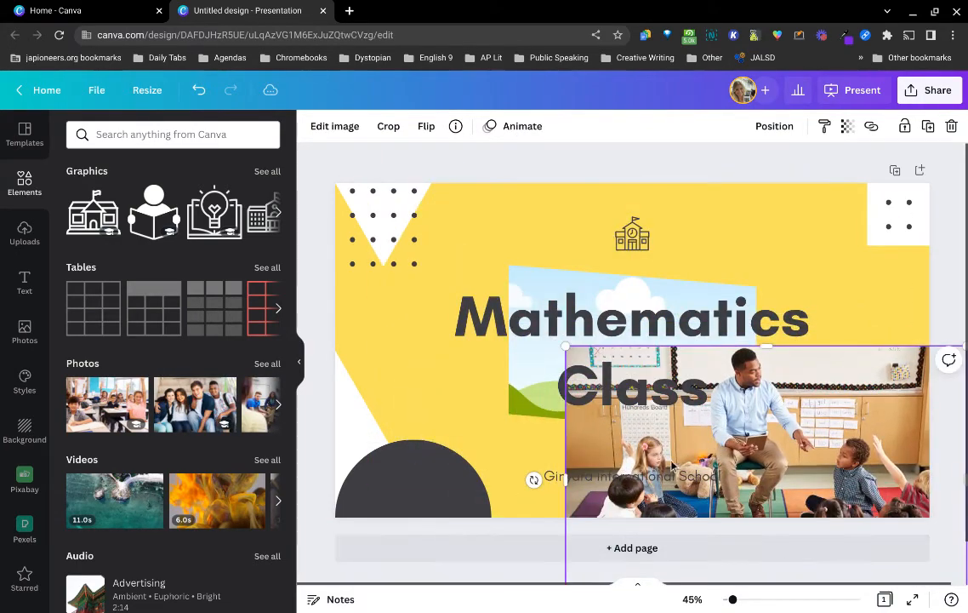
# Move the slanted frame to the left side of the page and fill it with the classroom photo
pyautogui.moveTo(539, 293); pyautogui.dragTo(388, 338)
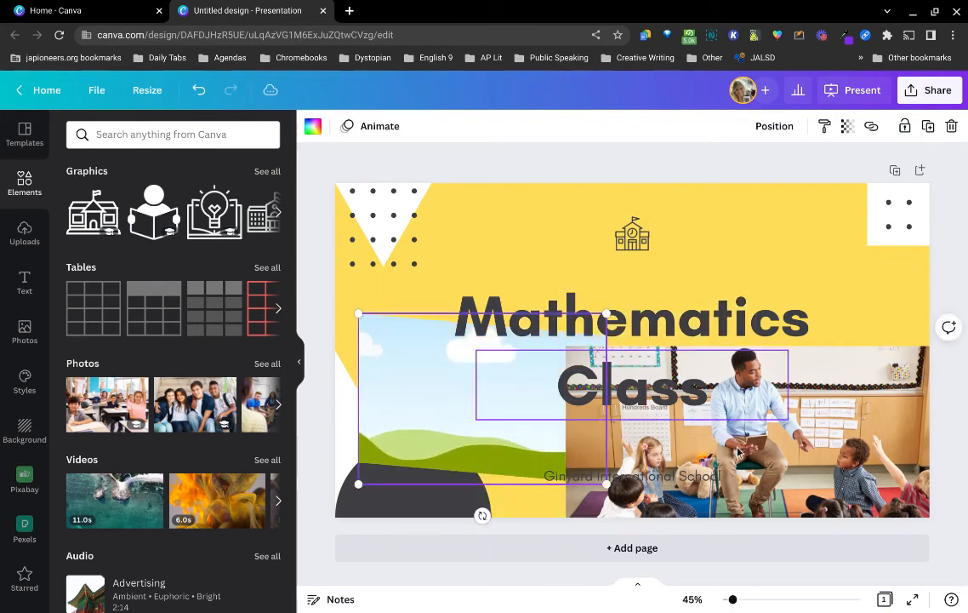
pyautogui.click(738, 417)
pyautogui.moveTo(853, 463); pyautogui.dragTo(561, 458)
# Move the photo-filled frame to the page's lower right and delete it together with its photo
pyautogui.moveTo(440, 431); pyautogui.dragTo(754, 446)
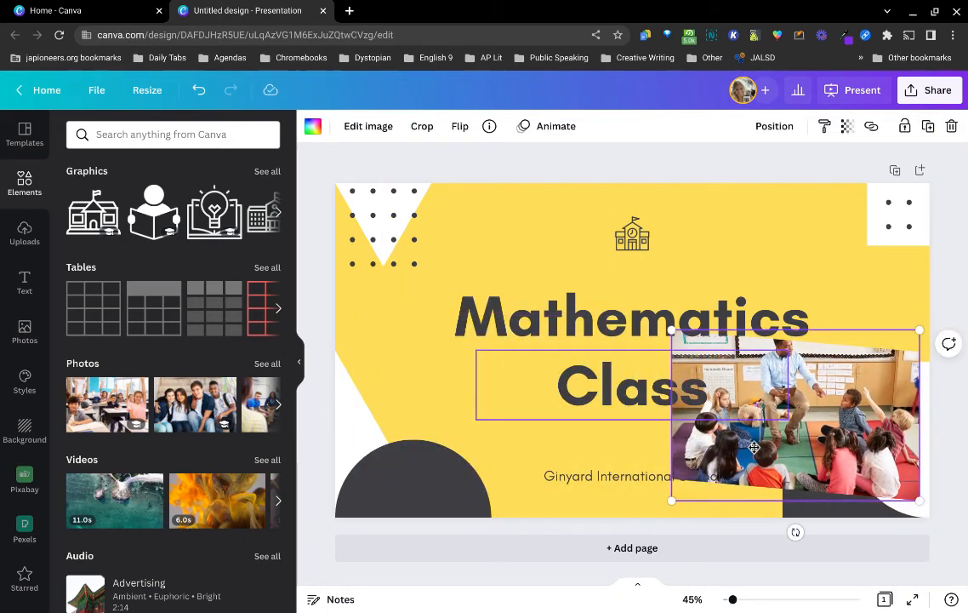
pyautogui.press('Delete')
pyautogui.press('Delete')
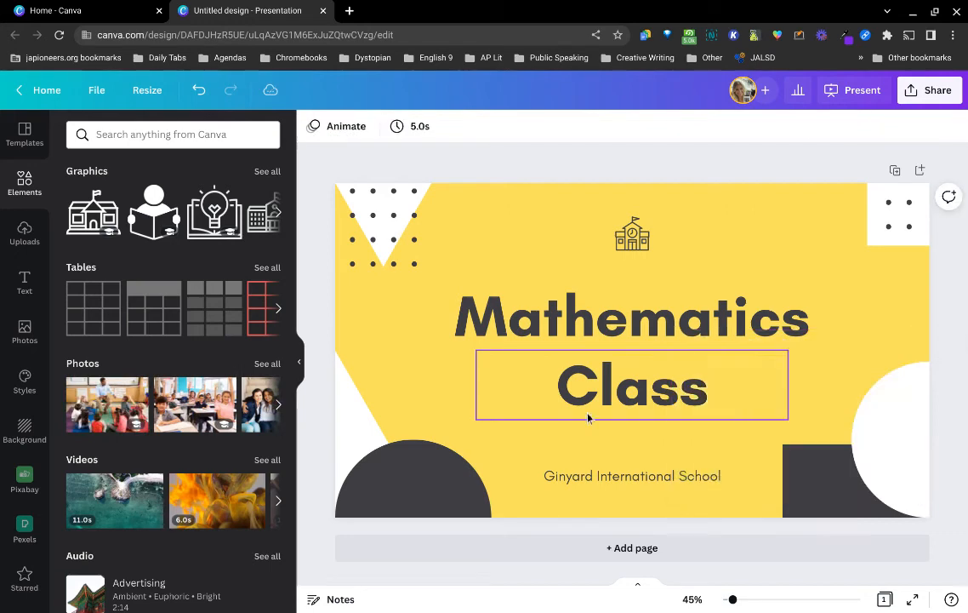
# Search all elements for "heart"
pyautogui.scroll(-6, 194, 426)
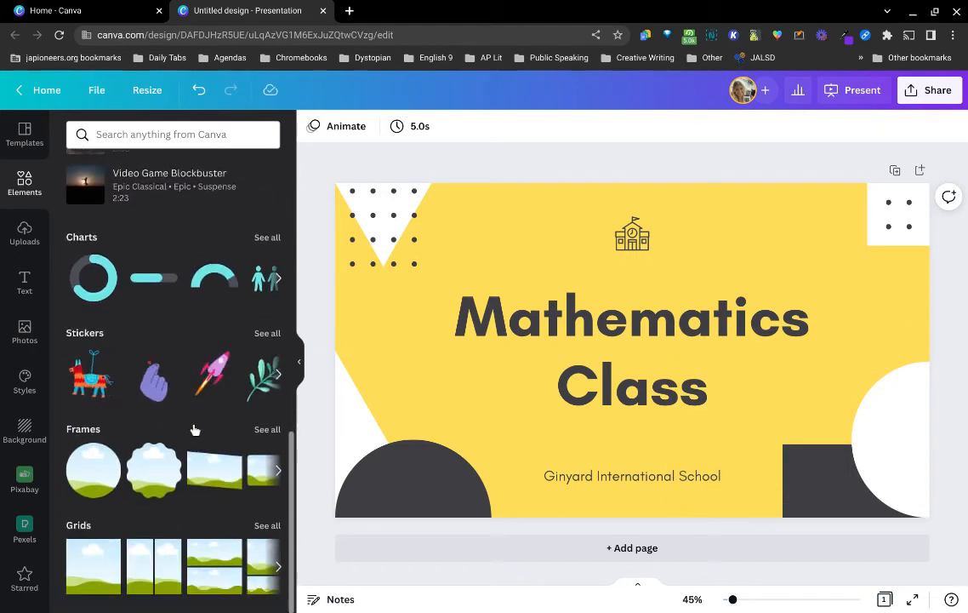
pyautogui.scroll(8, 194, 430)
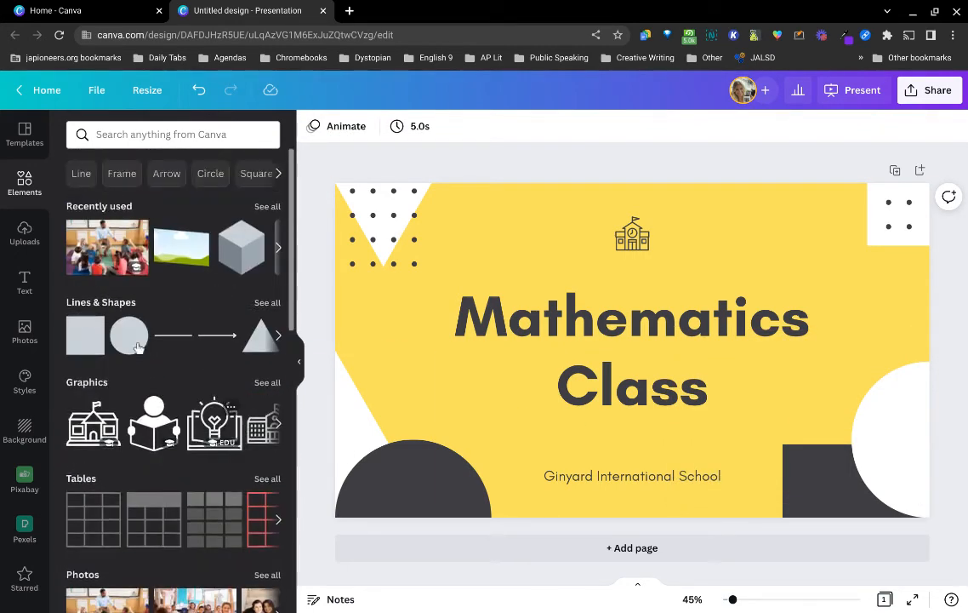
pyautogui.click(177, 136)
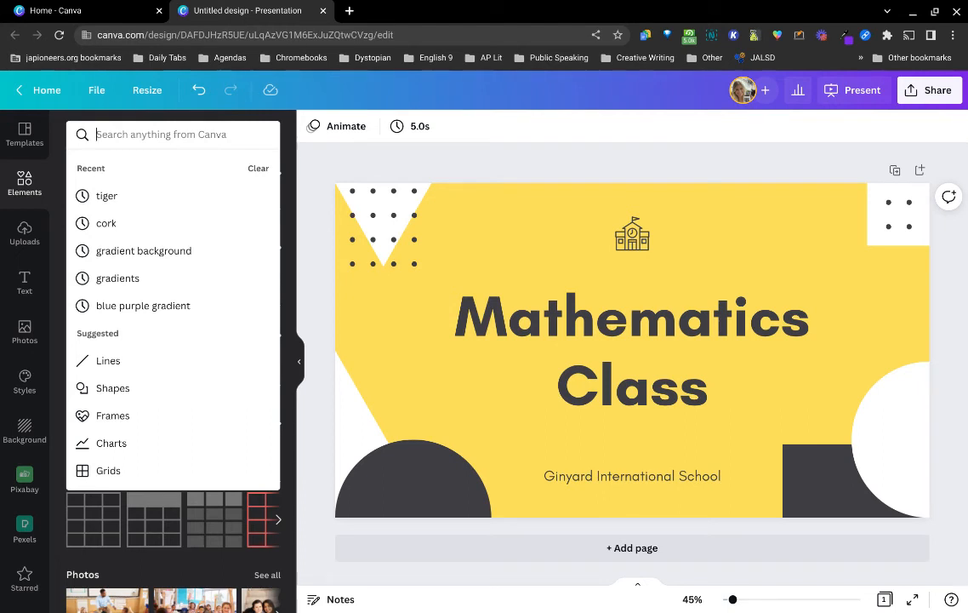
pyautogui.write('heart')
pyautogui.press('Return')
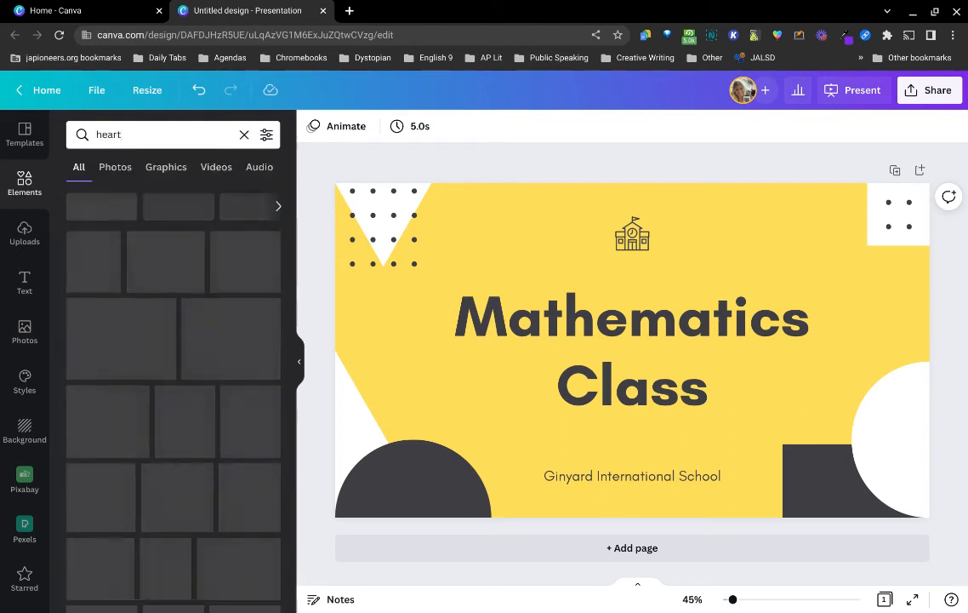
# Examine the heart search results by type: photos, graphics, videos and audio
pyautogui.click(117, 183)
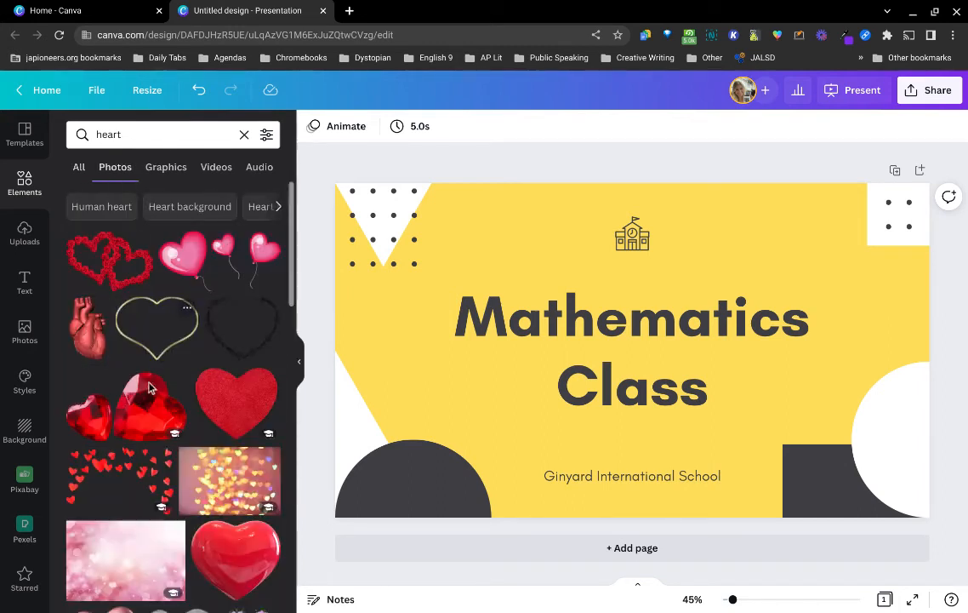
pyautogui.scroll(-3, 141, 412)
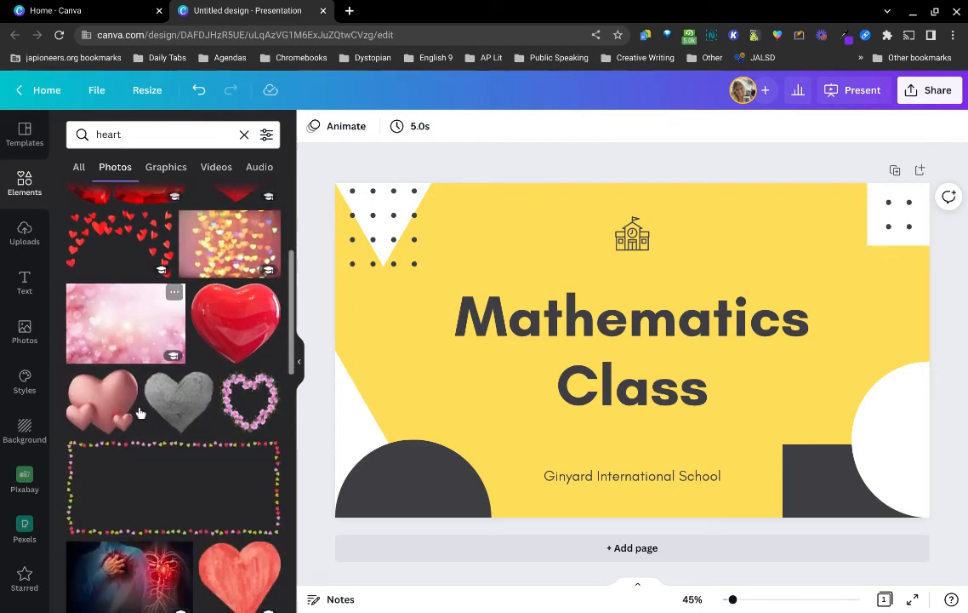
pyautogui.scroll(-3, 140, 413)
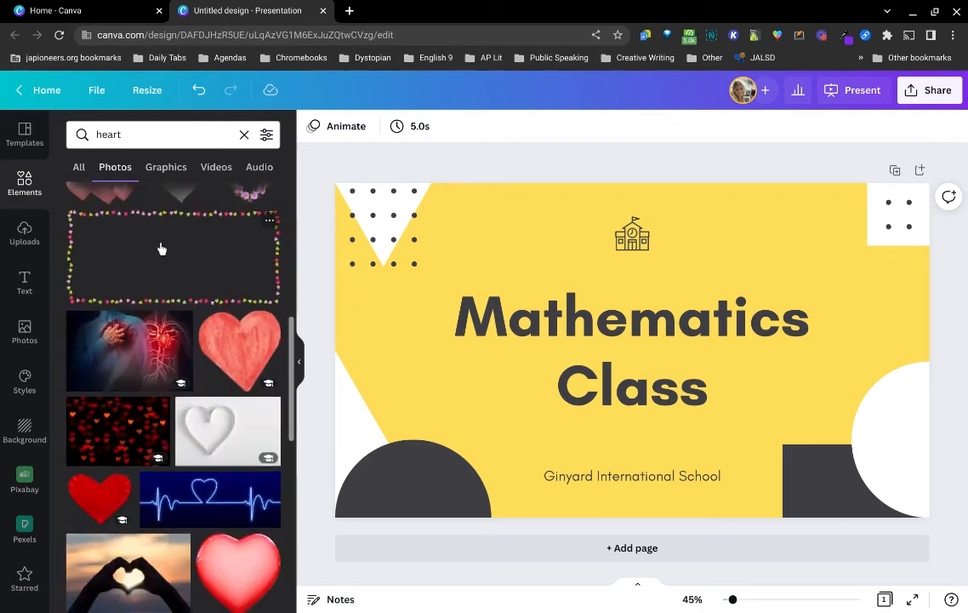
pyautogui.click(159, 179)
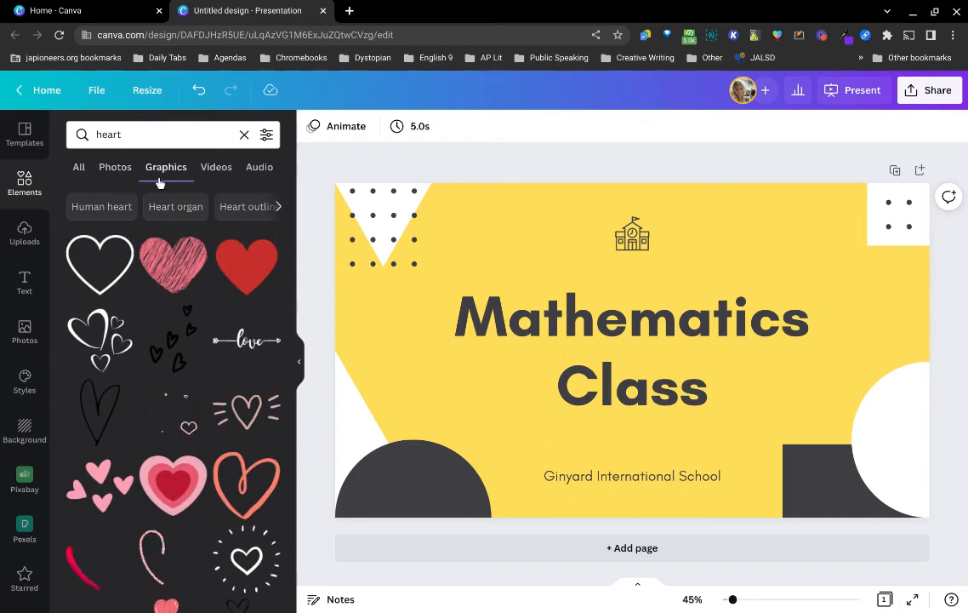
pyautogui.click(209, 181)
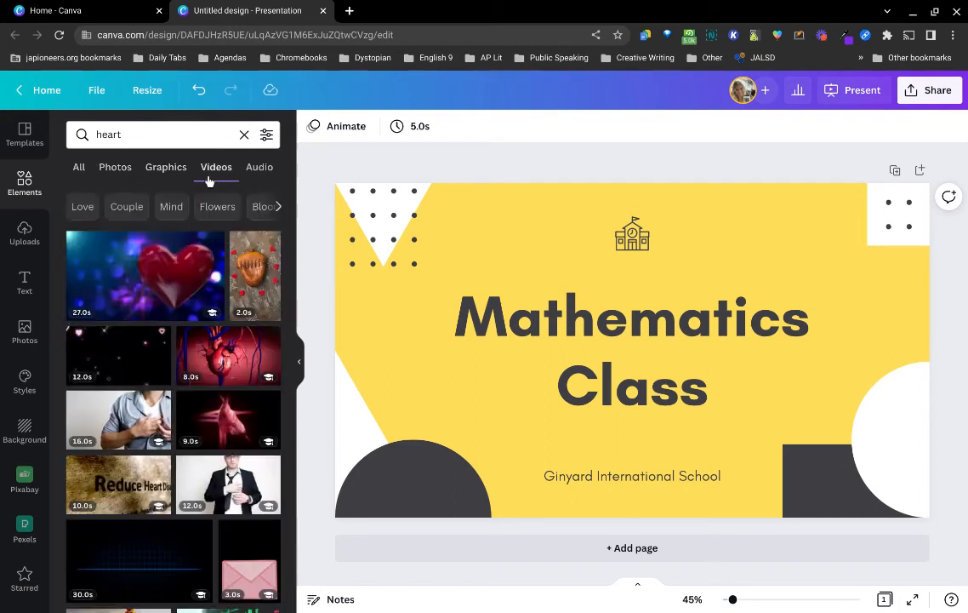
pyautogui.click(253, 180)
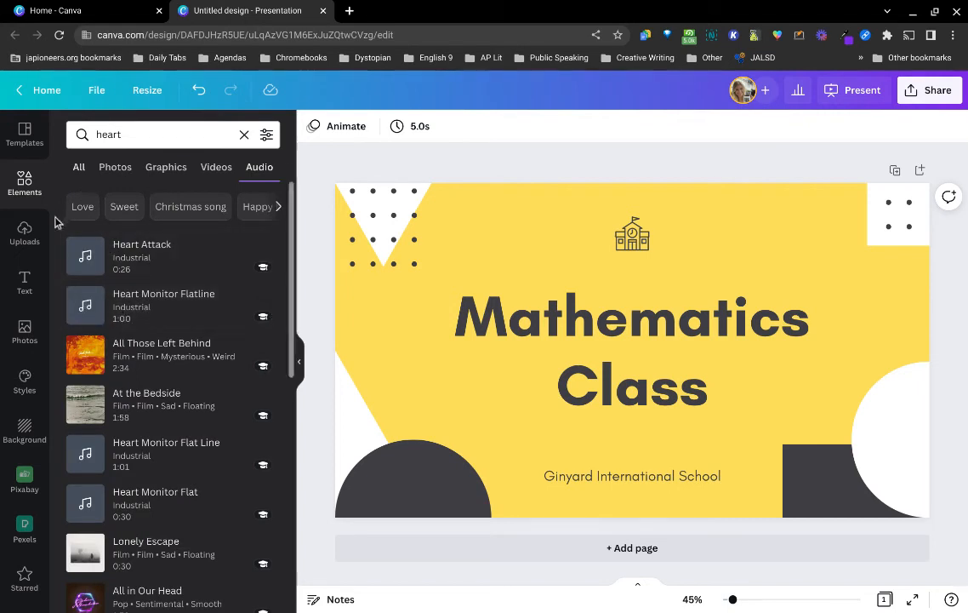
# Show the uploaded images and the option for uploading media
pyautogui.click(25, 231)
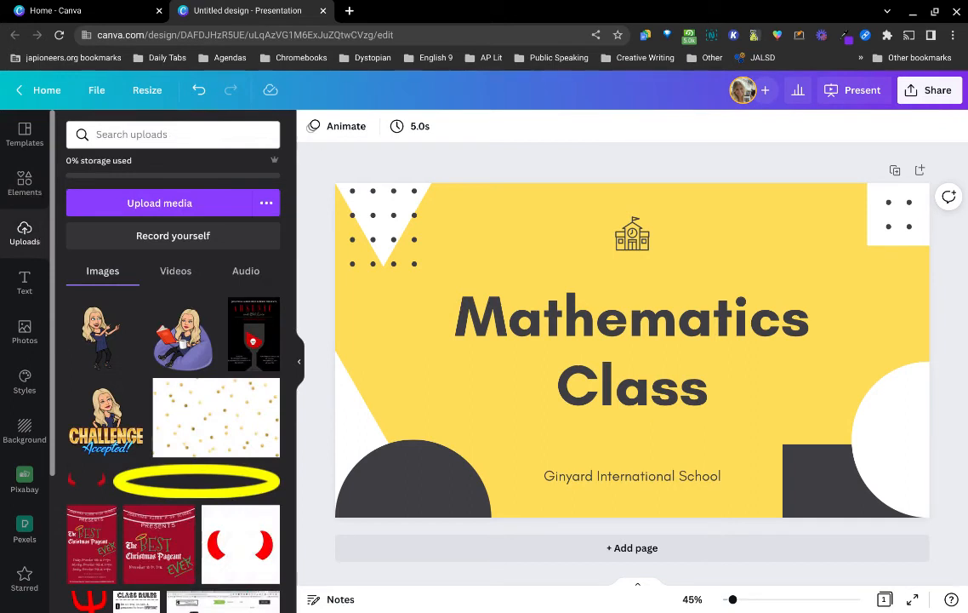
pyautogui.click(131, 212)
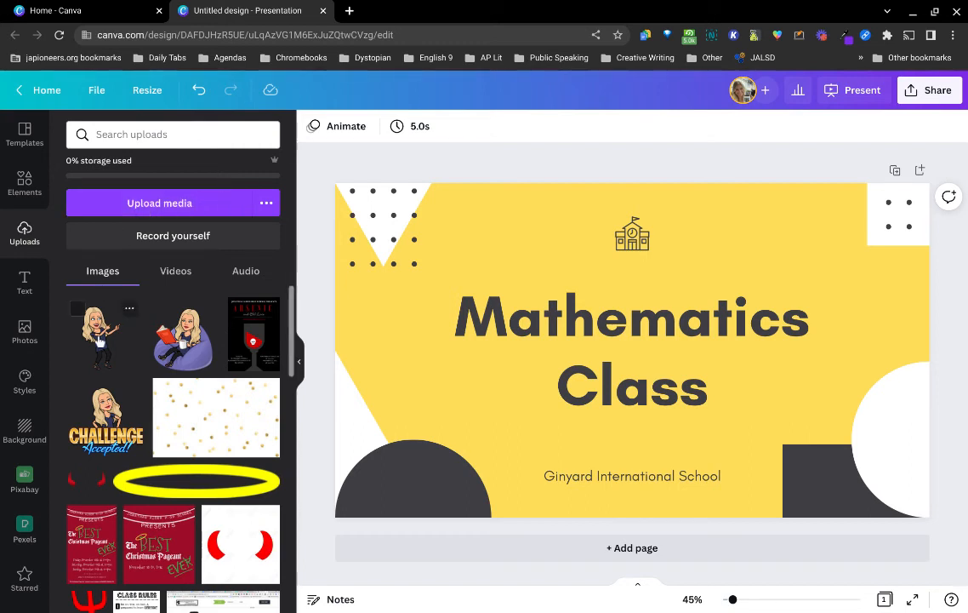
# Look through the collection of previously uploaded images and return to the start of the list
pyautogui.scroll(-10, 102, 336)
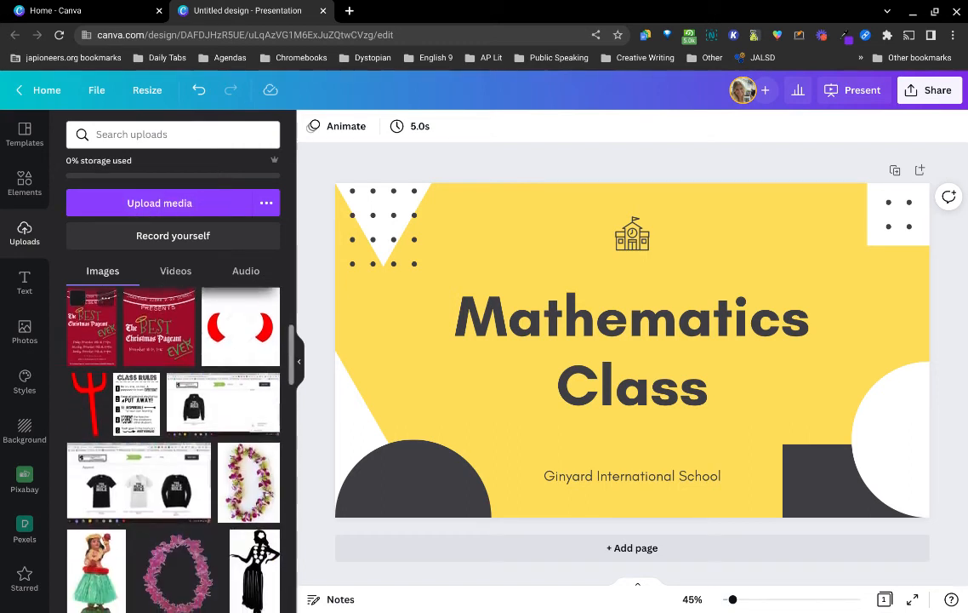
pyautogui.scroll(-10, 172, 449)
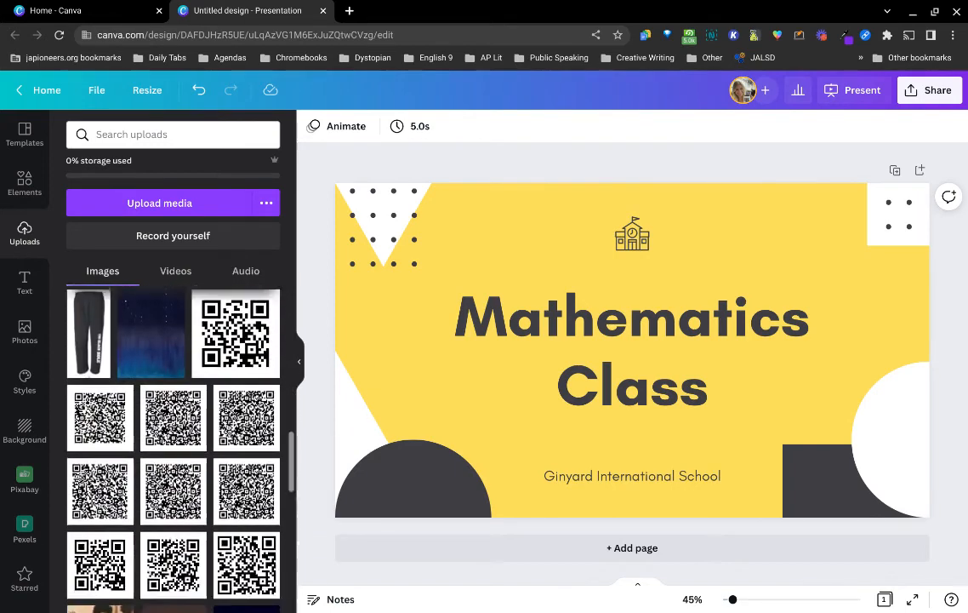
pyautogui.scroll(-10, 173, 450)
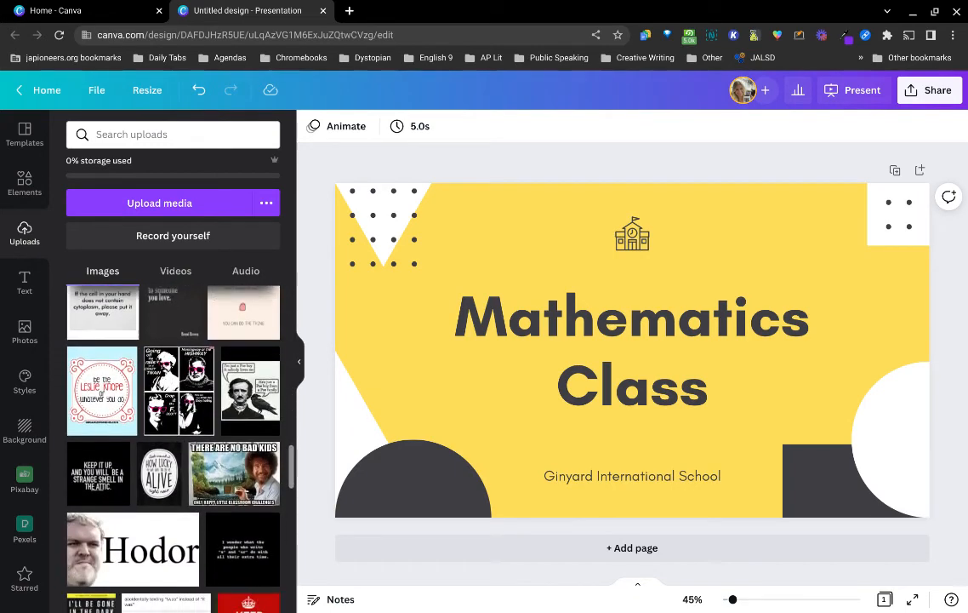
pyautogui.scroll(-2, 102, 336)
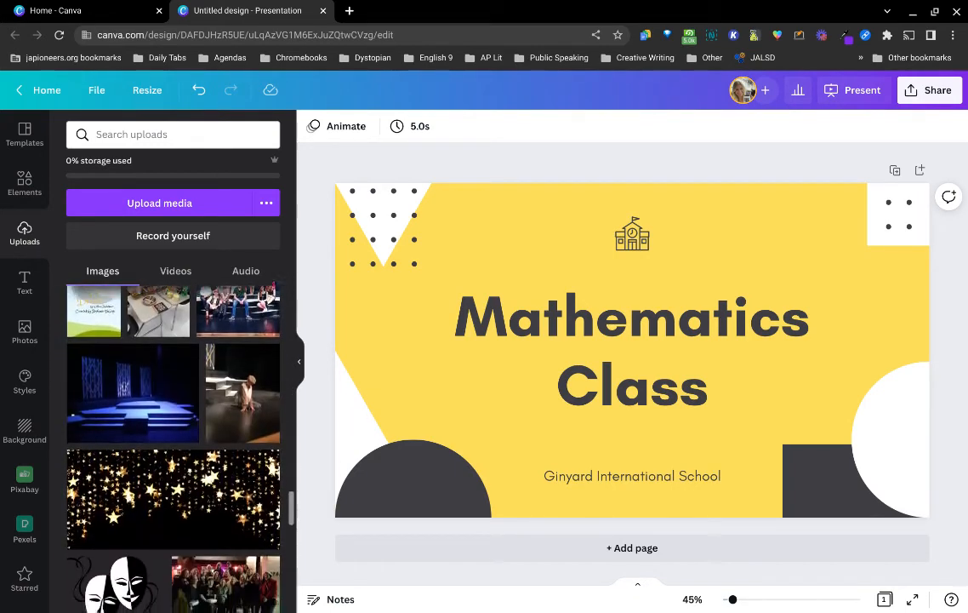
pyautogui.scroll(20, 102, 336)
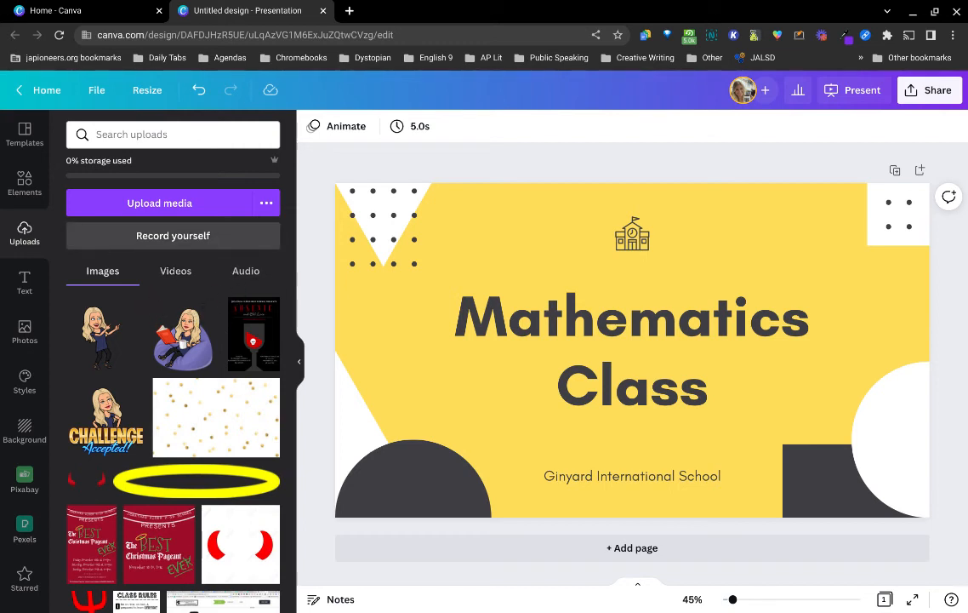
# Add a body text box to the page
pyautogui.click(34, 293)
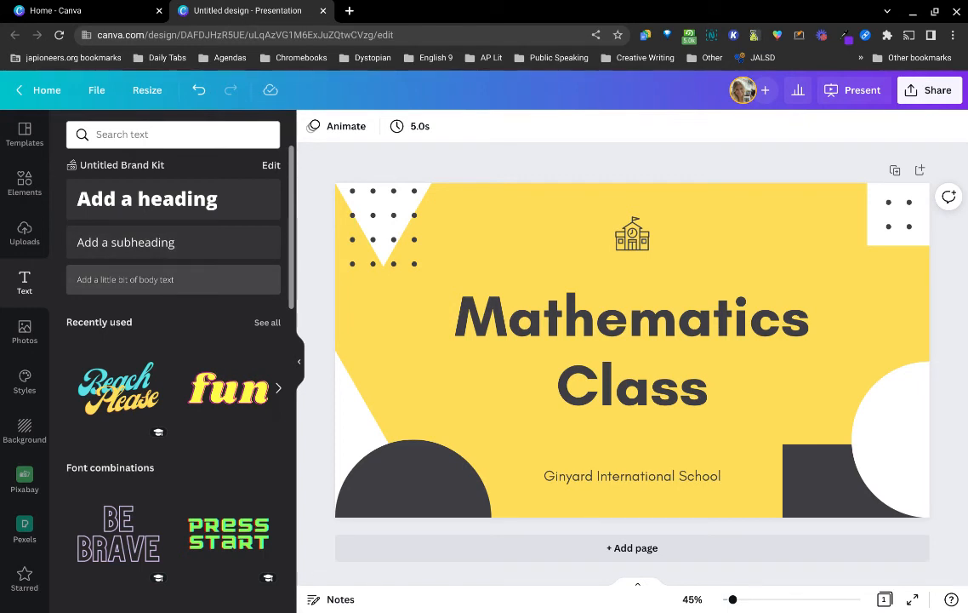
pyautogui.click(119, 279)
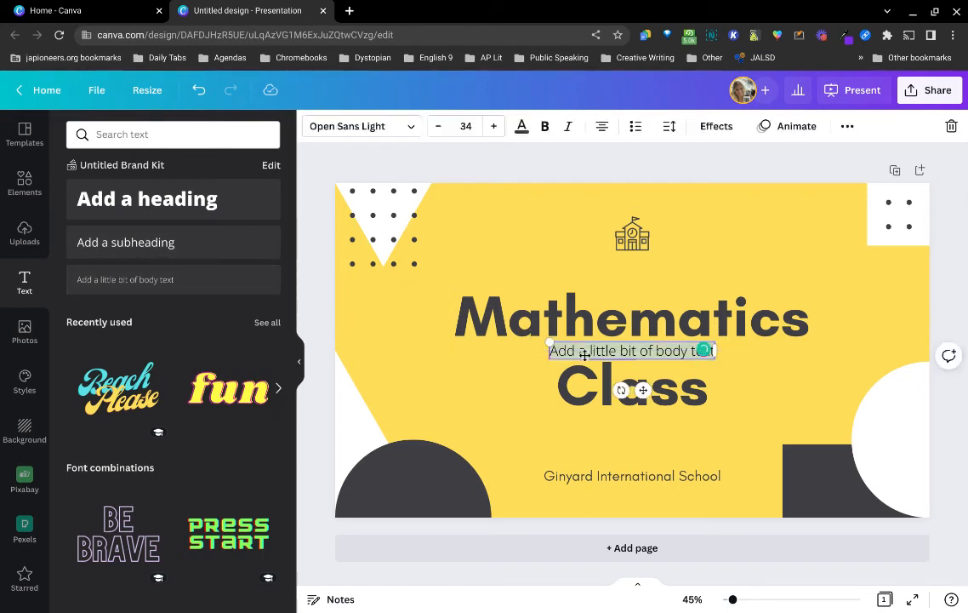
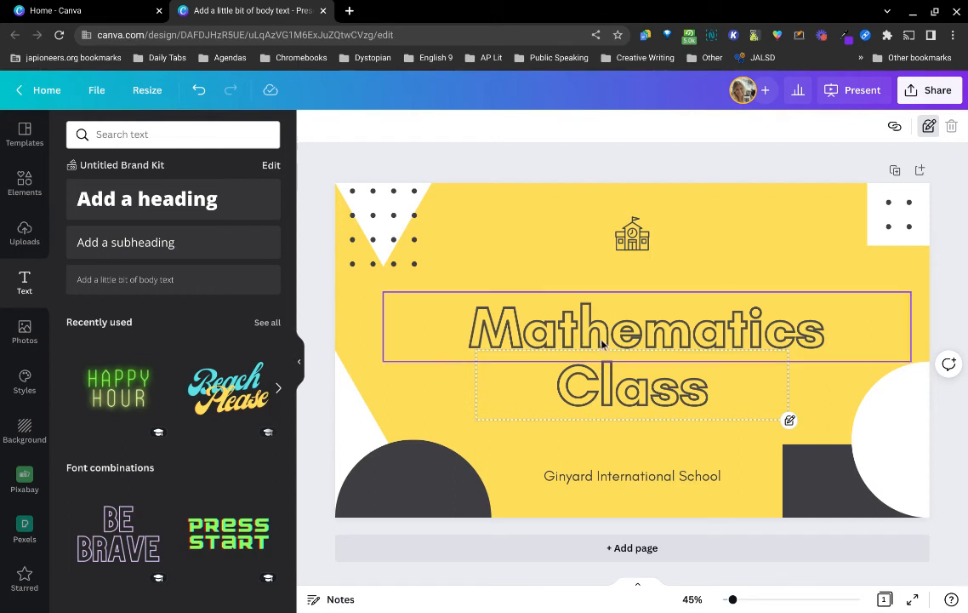
# Fully lock the "Class" title text, then unlock it so it can be edited and moved
pyautogui.doubleClick(644, 419)
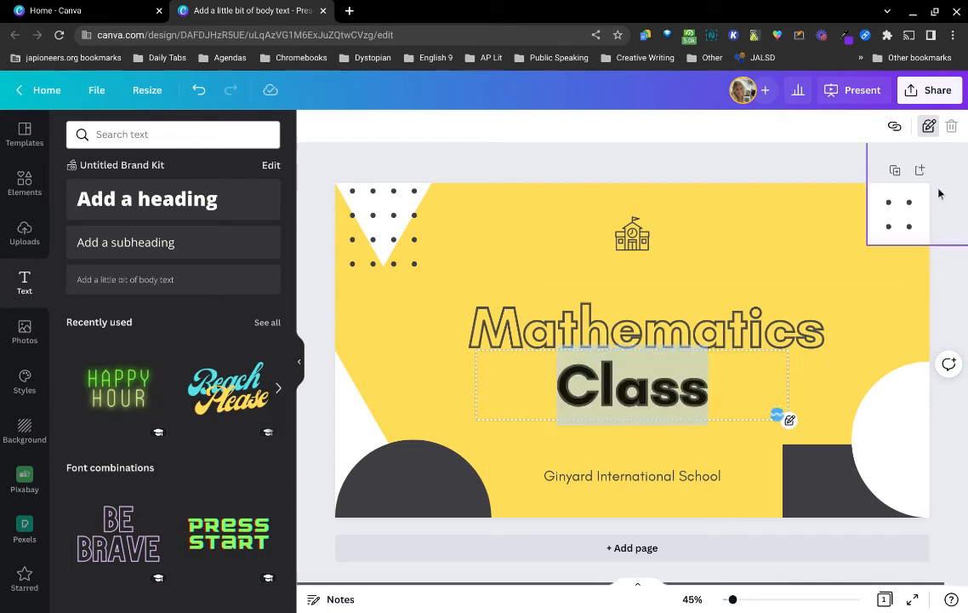
pyautogui.click(927, 127)
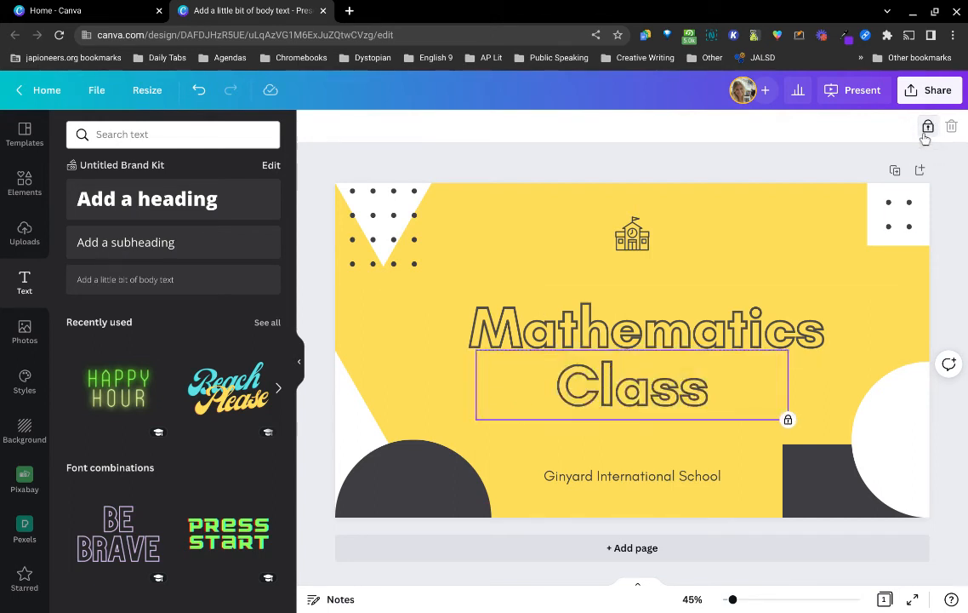
pyautogui.click(926, 130)
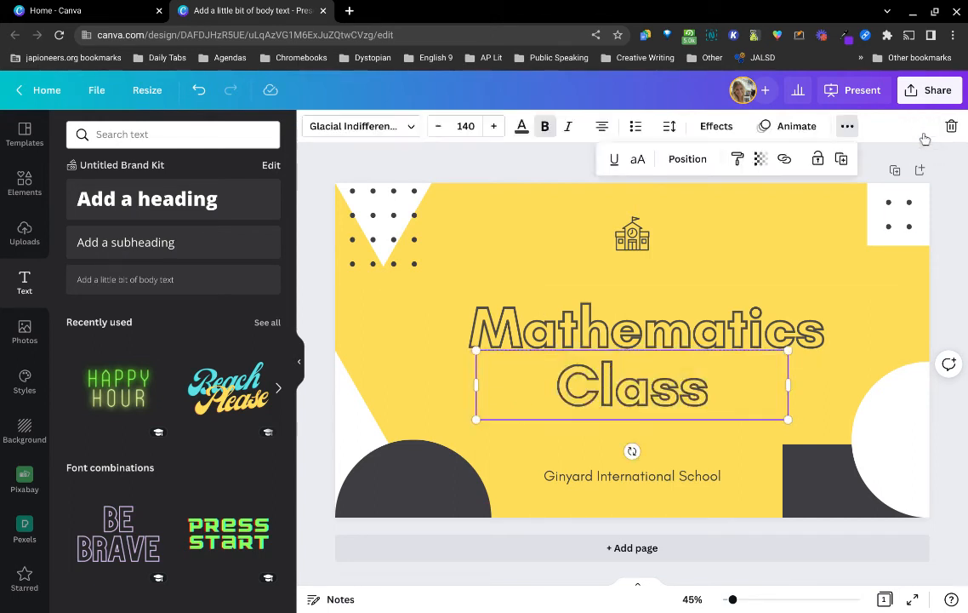
# Duplicate the "Class" text several times and delete the last copy
pyautogui.click(841, 160)
pyautogui.click(841, 160)
pyautogui.click(841, 160)
pyautogui.click(841, 160)
pyautogui.click(841, 160)
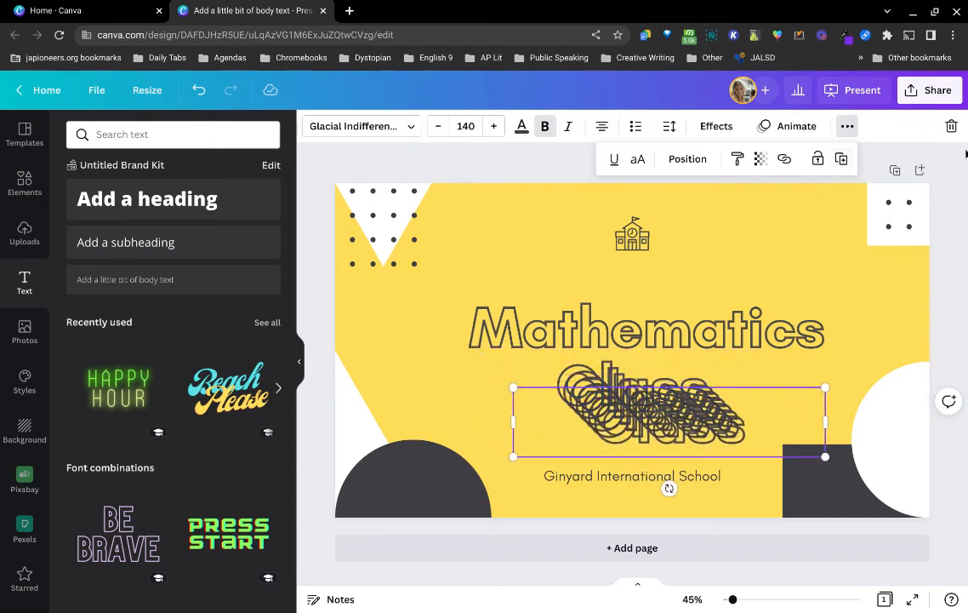
pyautogui.click(952, 127)
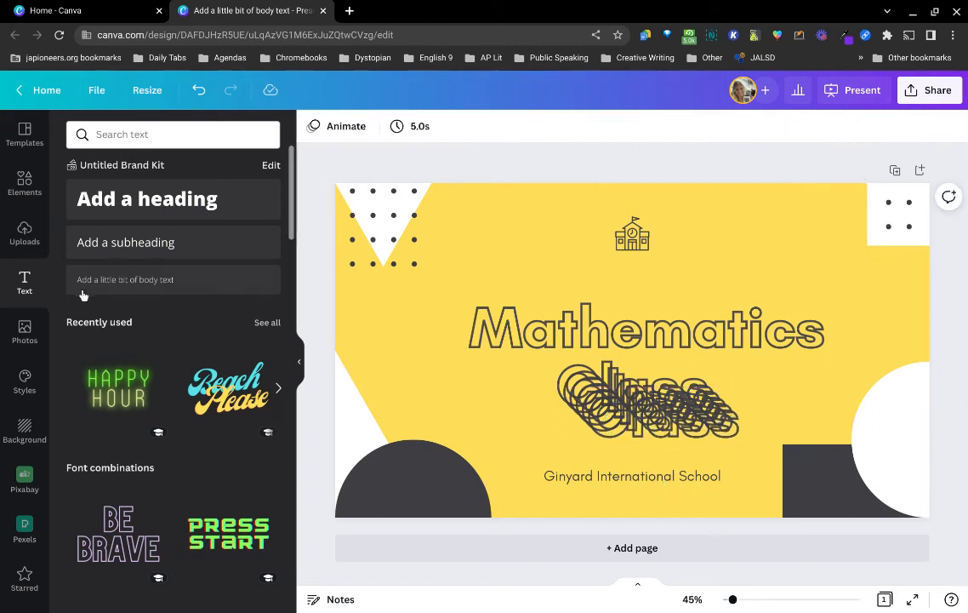
# Browse the stock photos and add the pastel pink, blue and purple abstract photo to the page
pyautogui.click(31, 338)
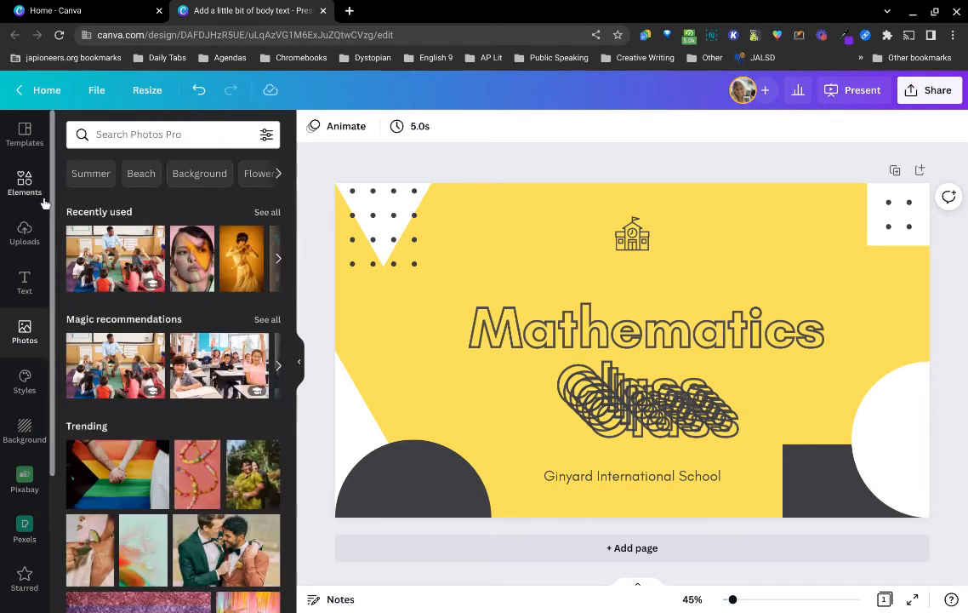
pyautogui.scroll(-5, 140, 276)
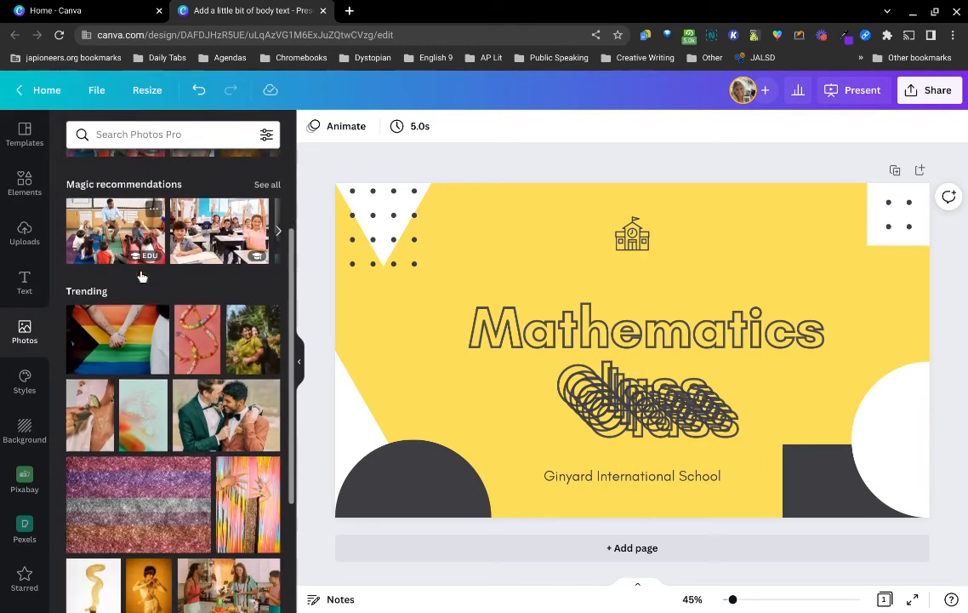
pyautogui.scroll(-10, 162, 341)
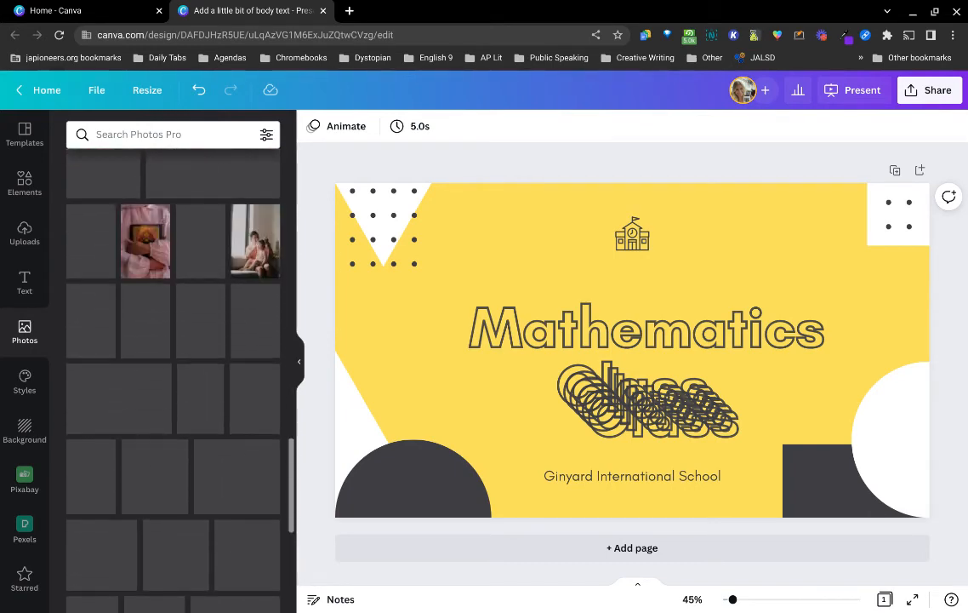
pyautogui.click(106, 275)
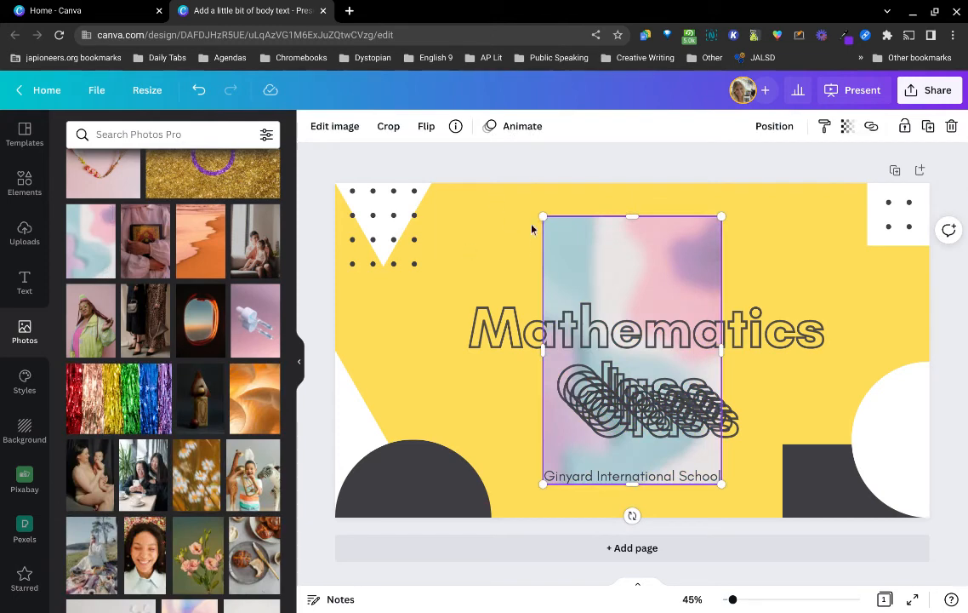
# Resize the pastel photo slightly from its upper-left corner and flip it horizontally
pyautogui.moveTo(503, 185); pyautogui.dragTo(536, 220)
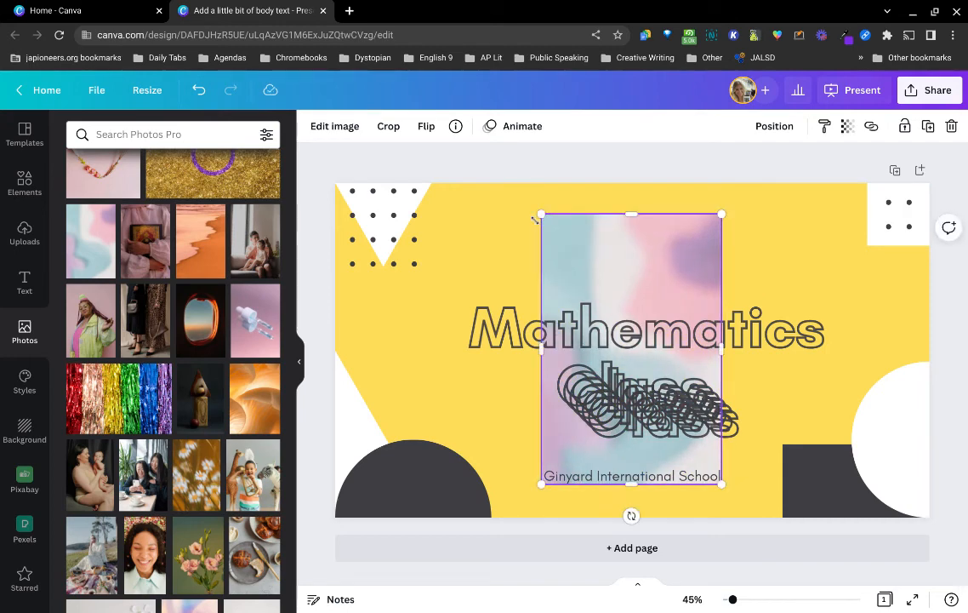
pyautogui.click(423, 129)
pyautogui.click(431, 161)
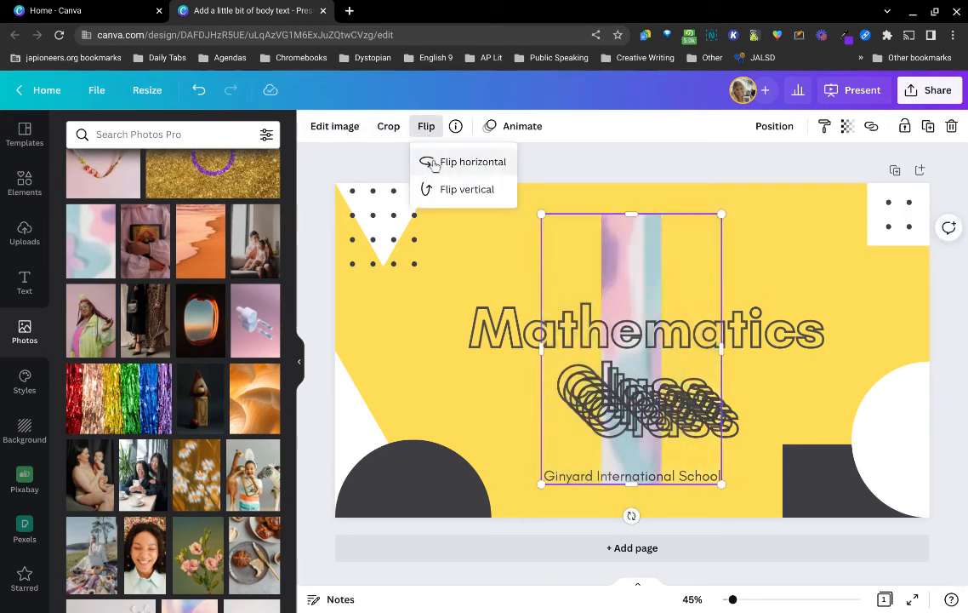
# Align the pastel photo to the top of the page, then move it left and slightly down
pyautogui.click(766, 129)
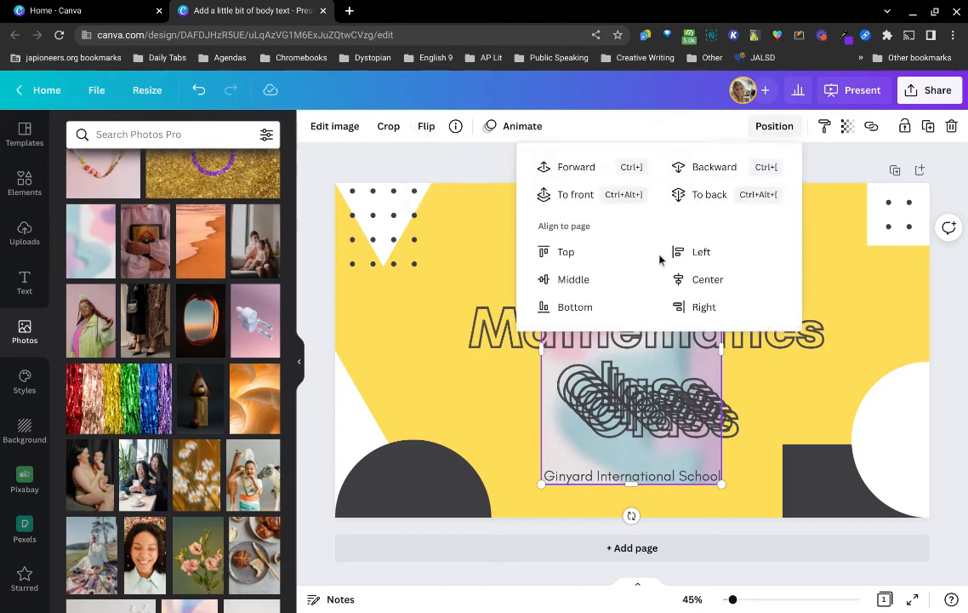
pyautogui.click(569, 252)
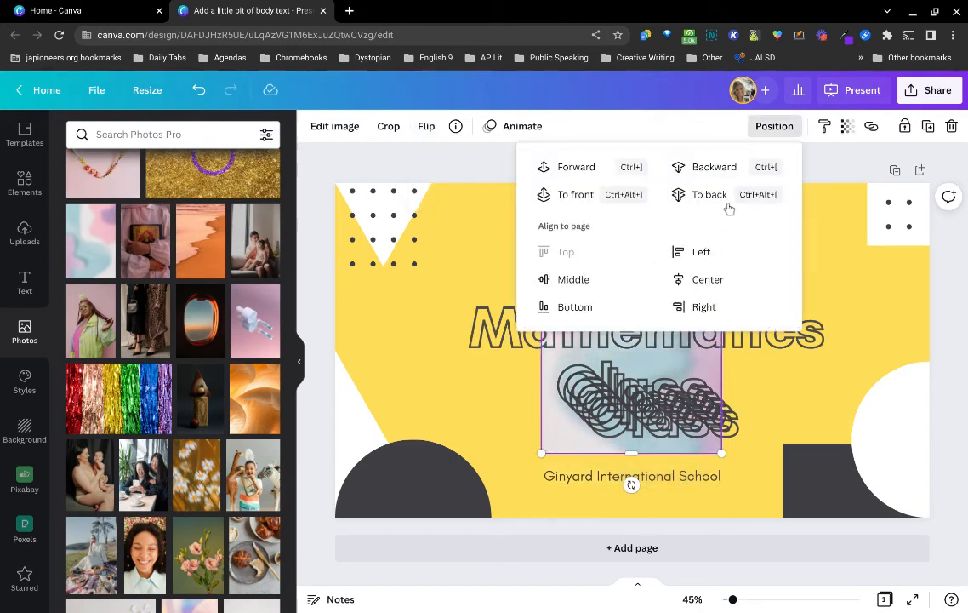
pyautogui.click(837, 174)
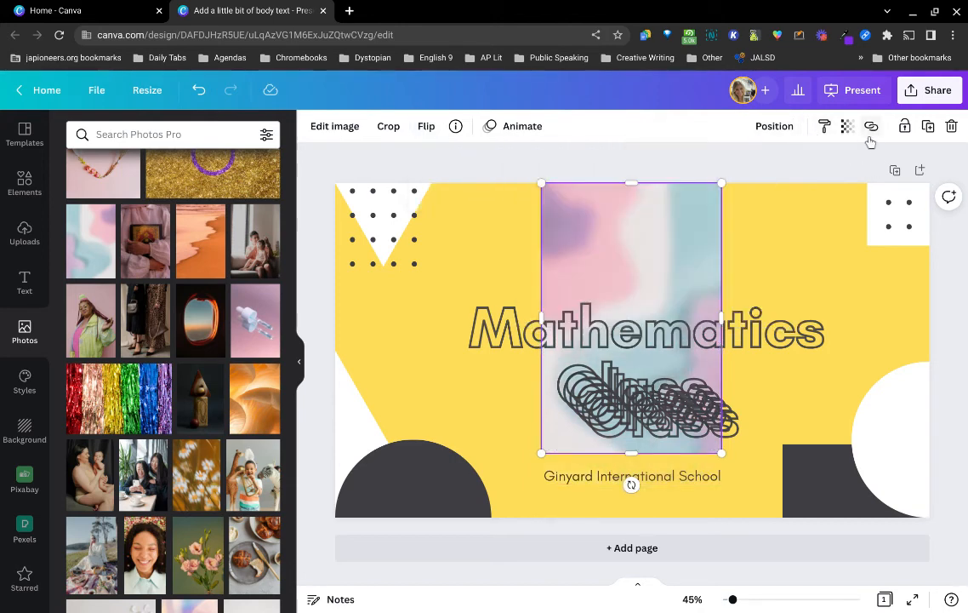
pyautogui.moveTo(670, 225); pyautogui.dragTo(601, 247)
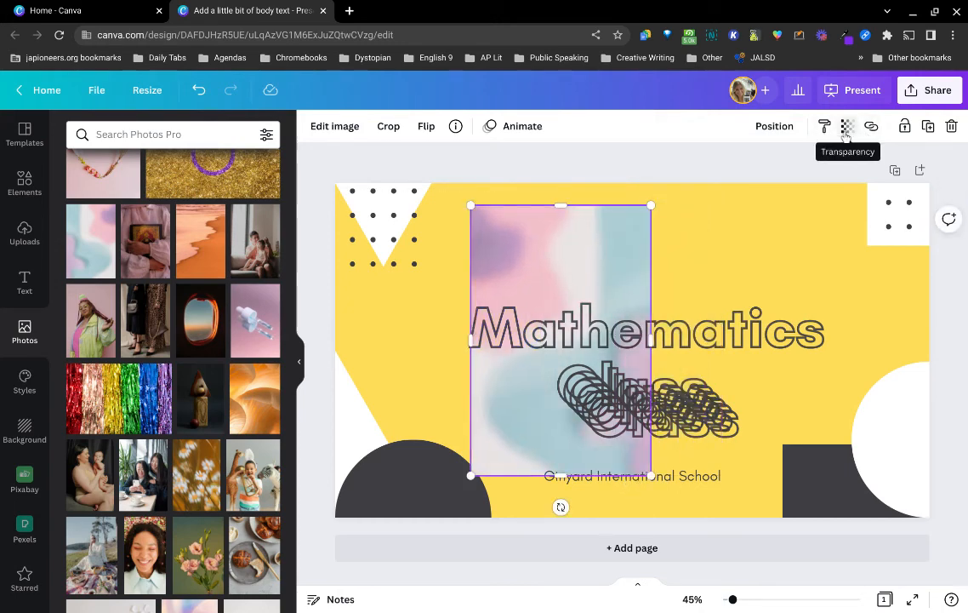
# Give the pastel photo a Drop shadow from the image effects and move it further toward the page's left side
pyautogui.click(341, 130)
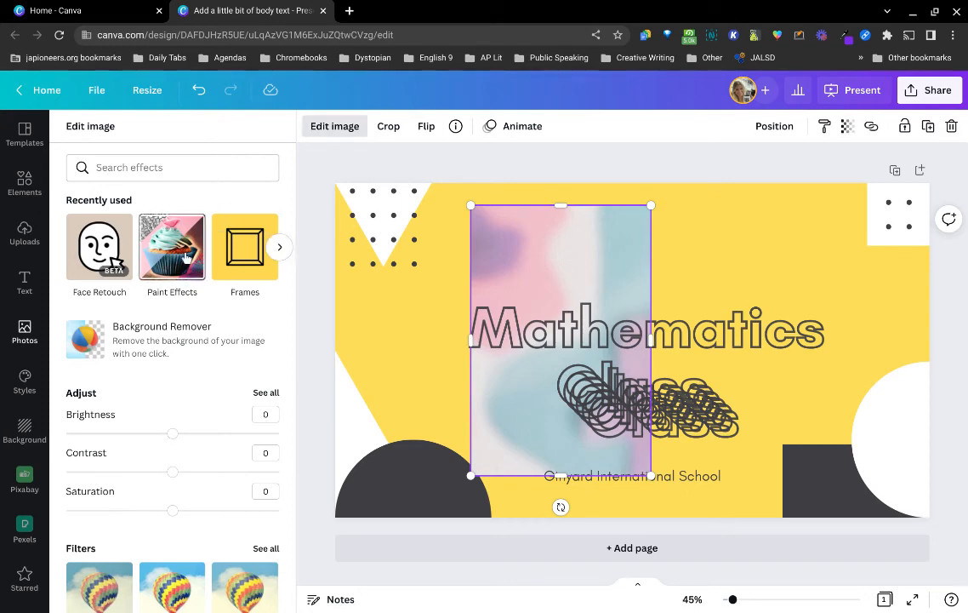
pyautogui.scroll(-3, 185, 255)
pyautogui.scroll(-1, 186, 257)
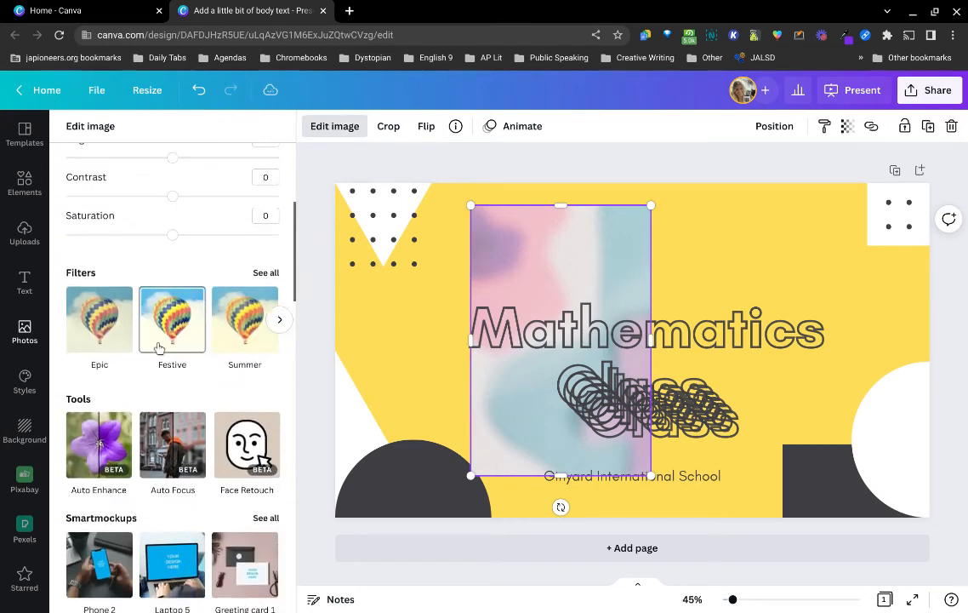
pyautogui.scroll(-3, 173, 318)
pyautogui.scroll(-3, 158, 347)
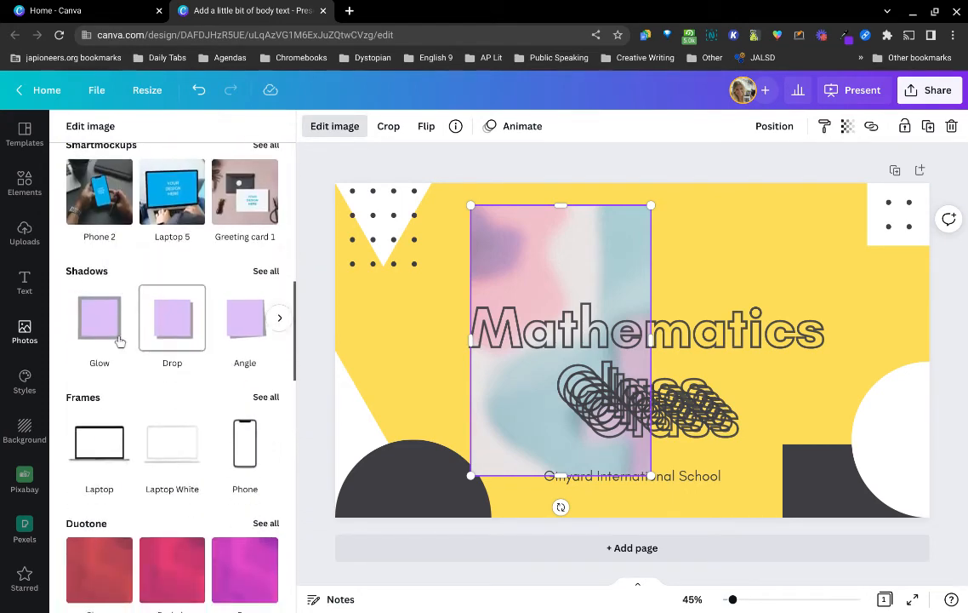
pyautogui.click(153, 340)
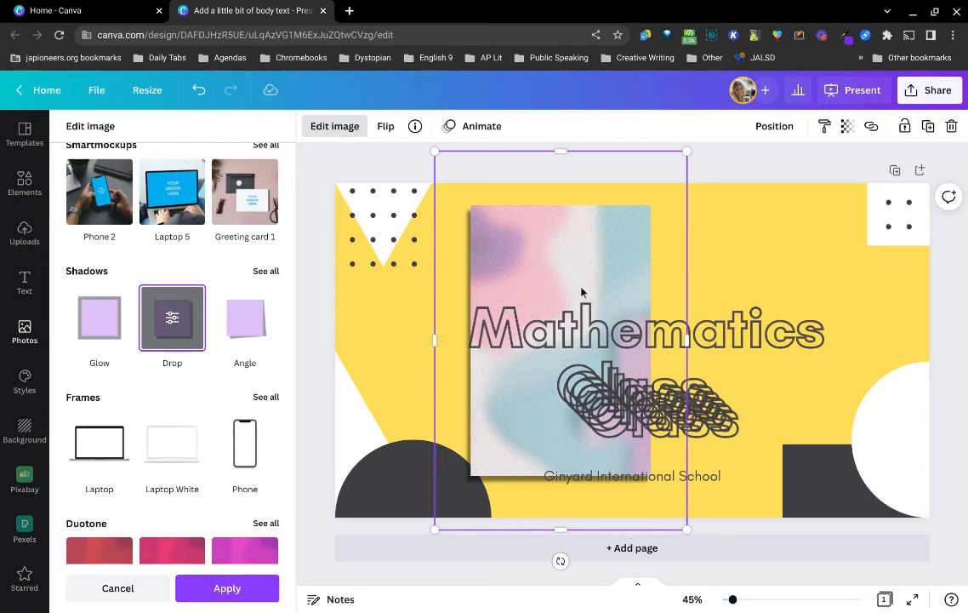
pyautogui.moveTo(582, 292); pyautogui.dragTo(486, 300)
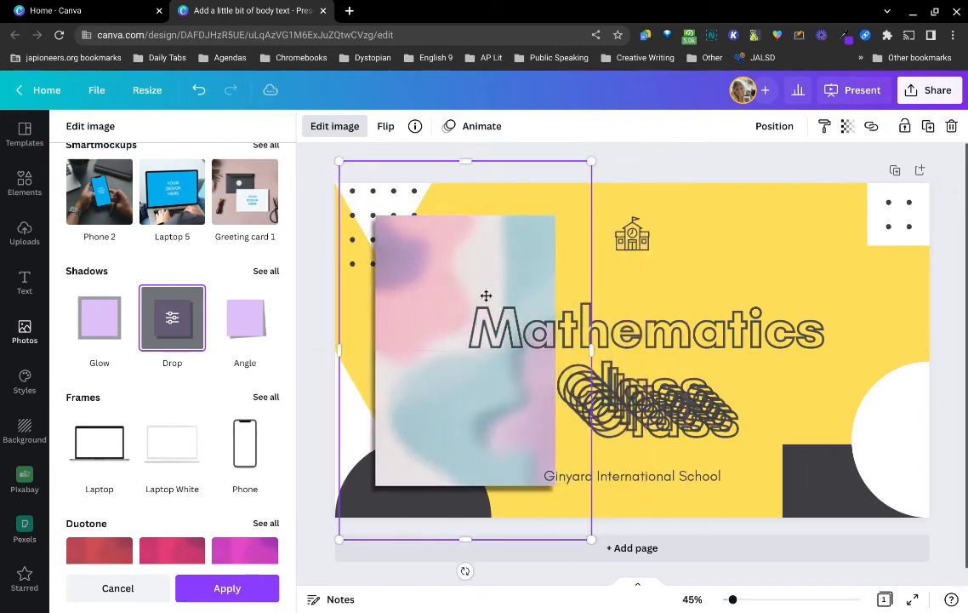
# Delete the "Mathematics" and stacked "Class" texts and move the pastel photo right, beside the school icon
pyautogui.click(685, 343)
pyautogui.press('Delete')
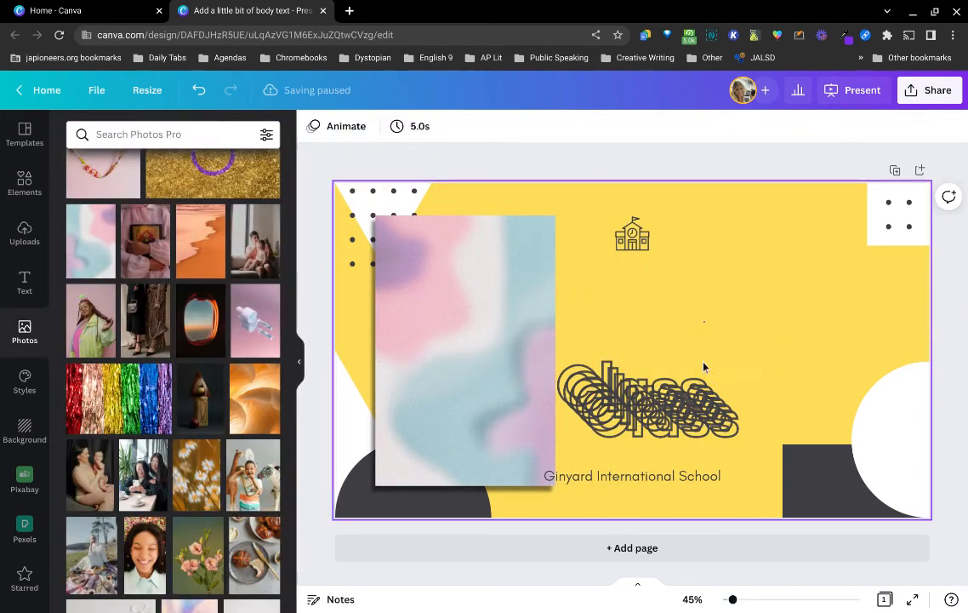
pyautogui.click(684, 437)
pyautogui.press('Delete')
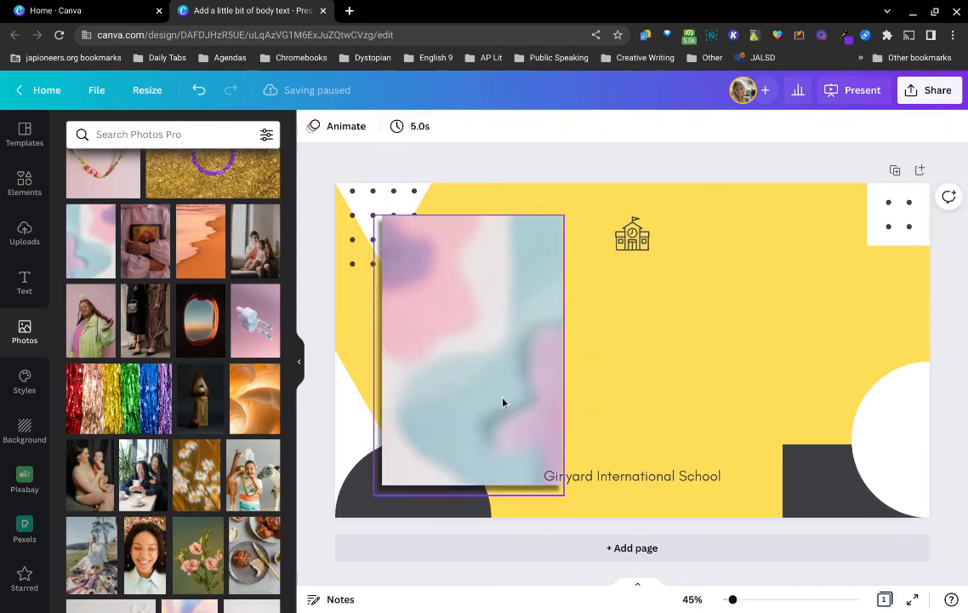
pyautogui.moveTo(502, 403); pyautogui.dragTo(551, 393)
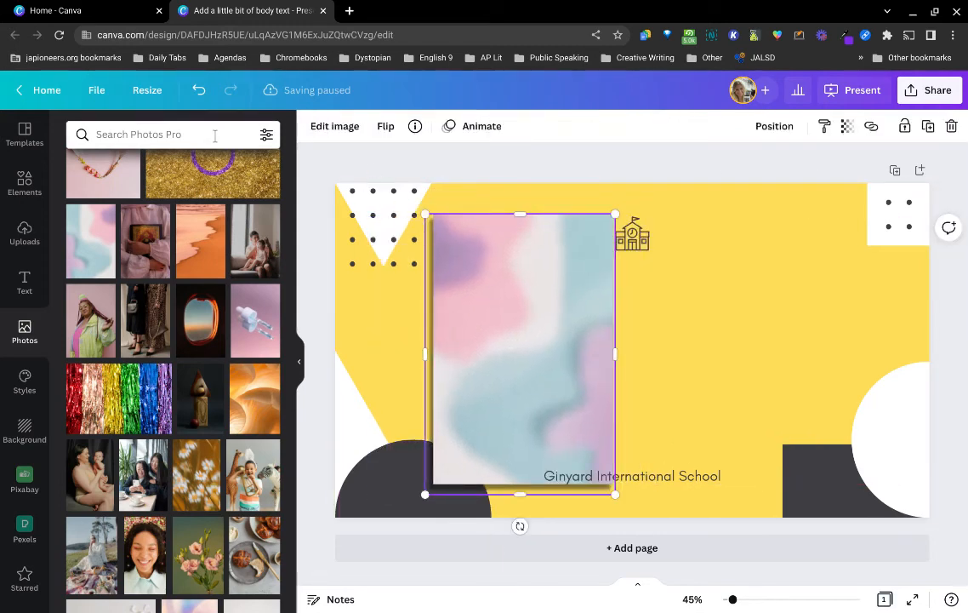
# Browse the image effects for the pastel photo down to Prisma, trying the Mosaic paint effect
pyautogui.click(328, 126)
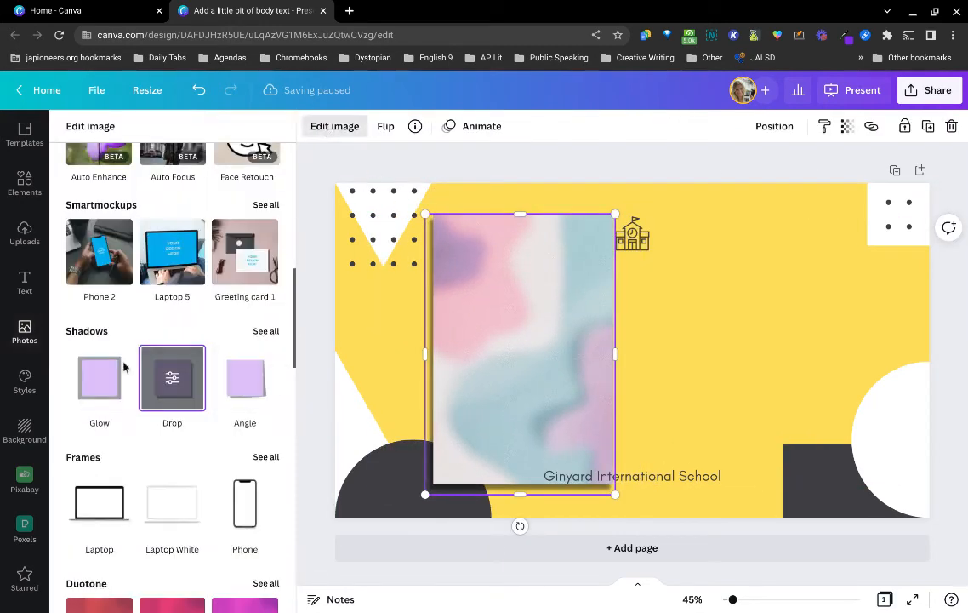
pyautogui.scroll(-6, 122, 385)
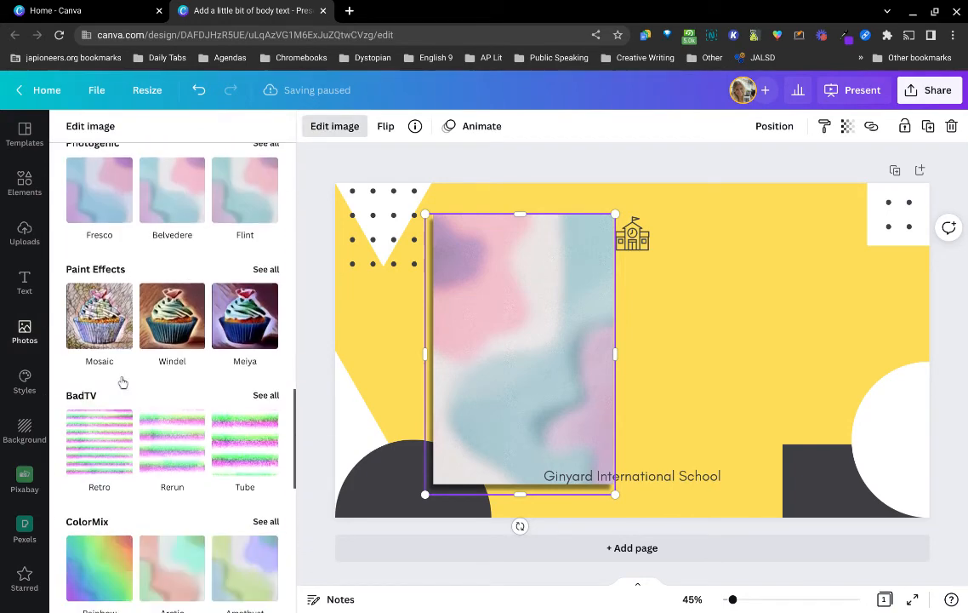
pyautogui.click(94, 323)
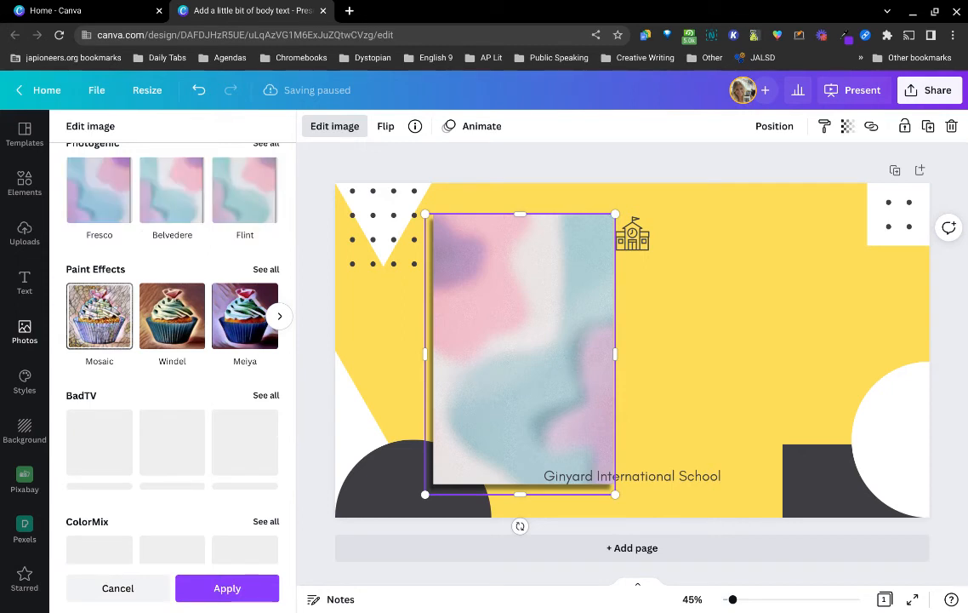
pyautogui.scroll(-6, 170, 358)
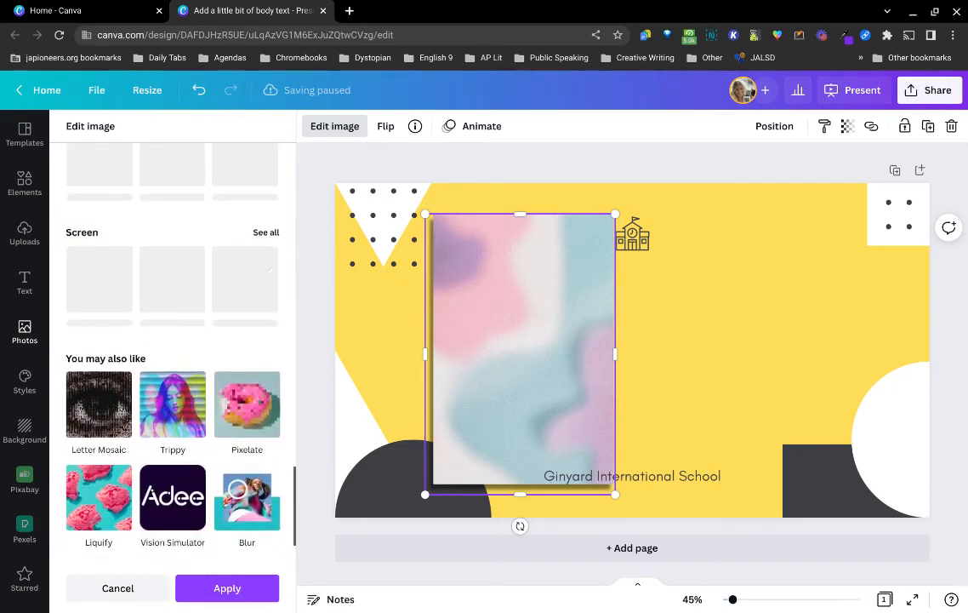
pyautogui.scroll(-2, 170, 357)
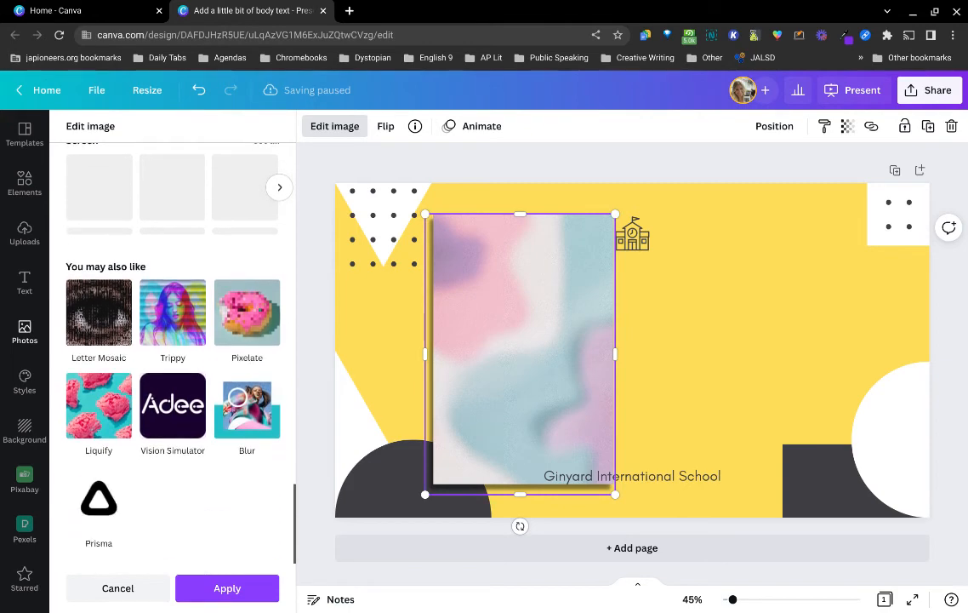
pyautogui.scroll(1, 170, 358)
pyautogui.scroll(10, 170, 357)
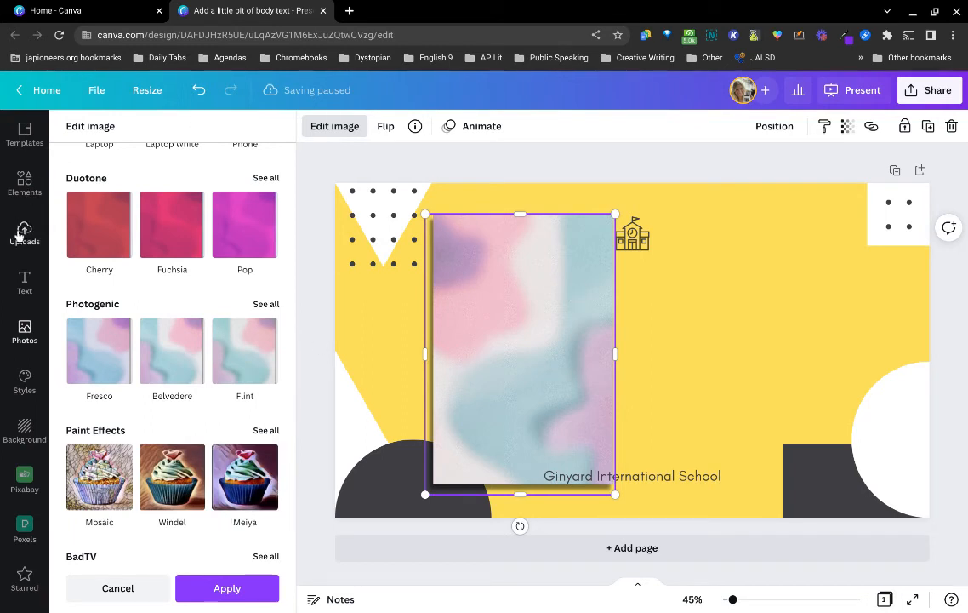
# Return to the stock photos and view the search filters for color, orientation, price and cut-outs without applying any
pyautogui.click(23, 330)
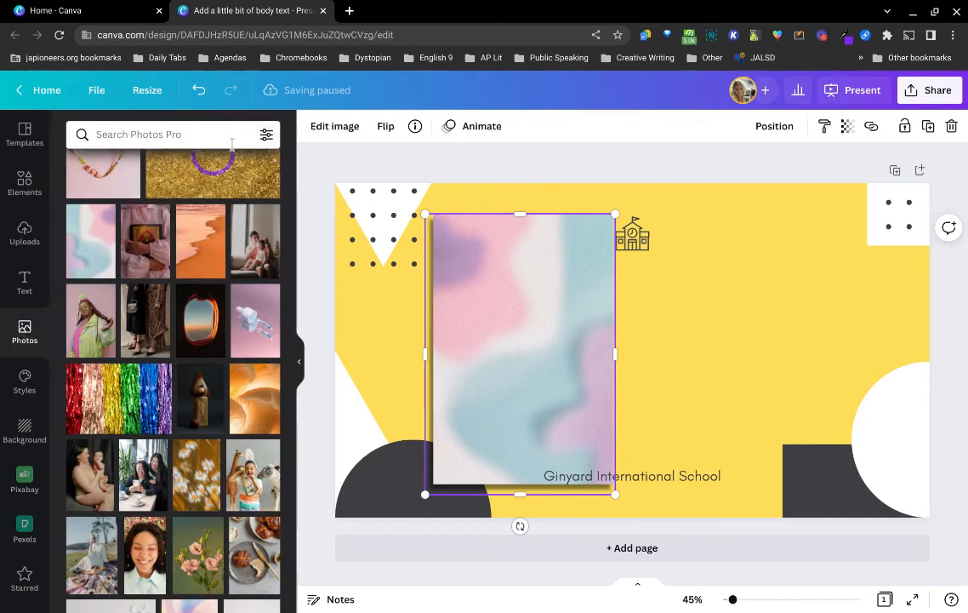
pyautogui.click(230, 140)
pyautogui.click(229, 145)
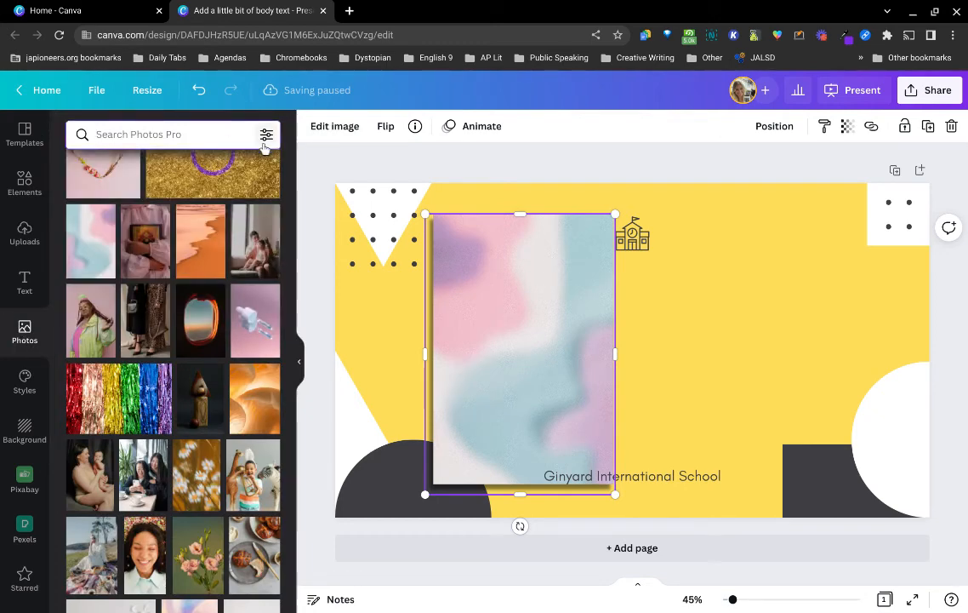
pyautogui.click(265, 139)
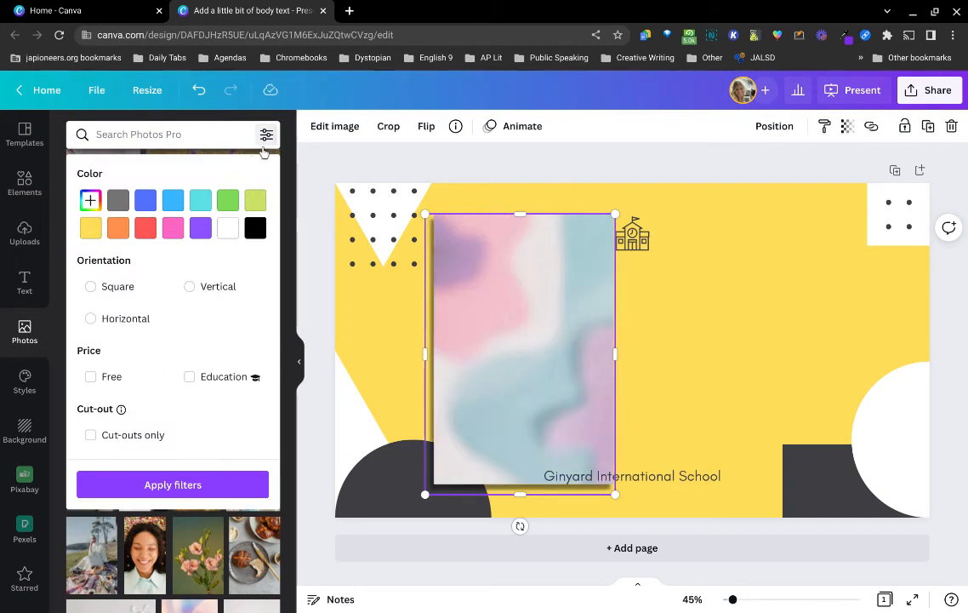
pyautogui.click(264, 150)
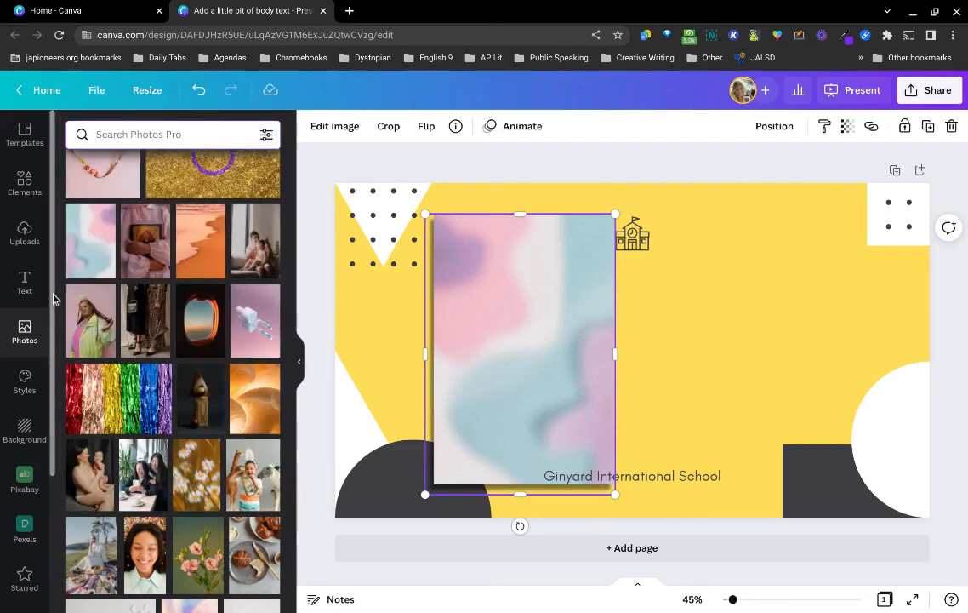
# Deselect the pastel photo and recolor the page with the brand kit's English 9 palette from the styles
pyautogui.click(24, 384)
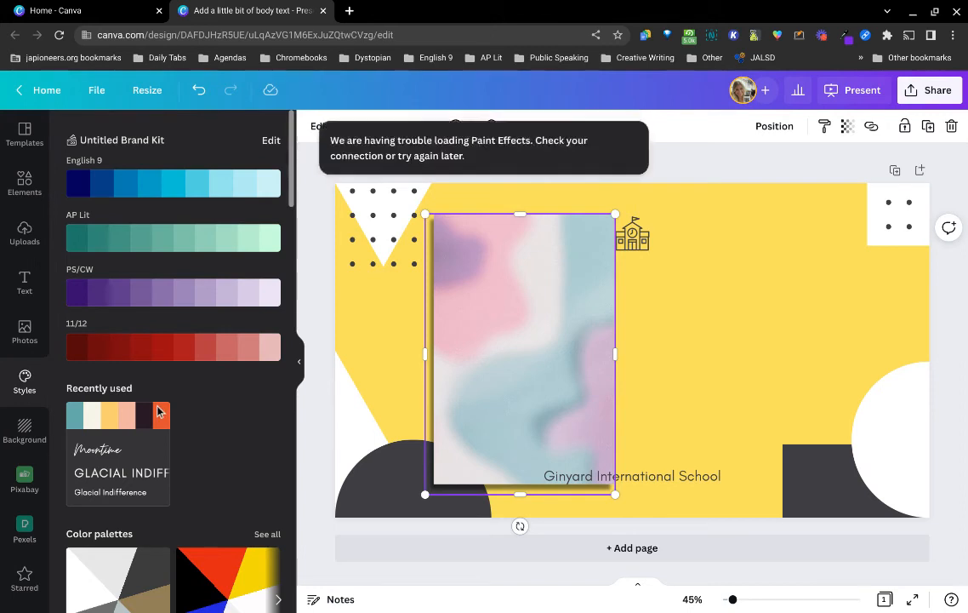
pyautogui.click(315, 309)
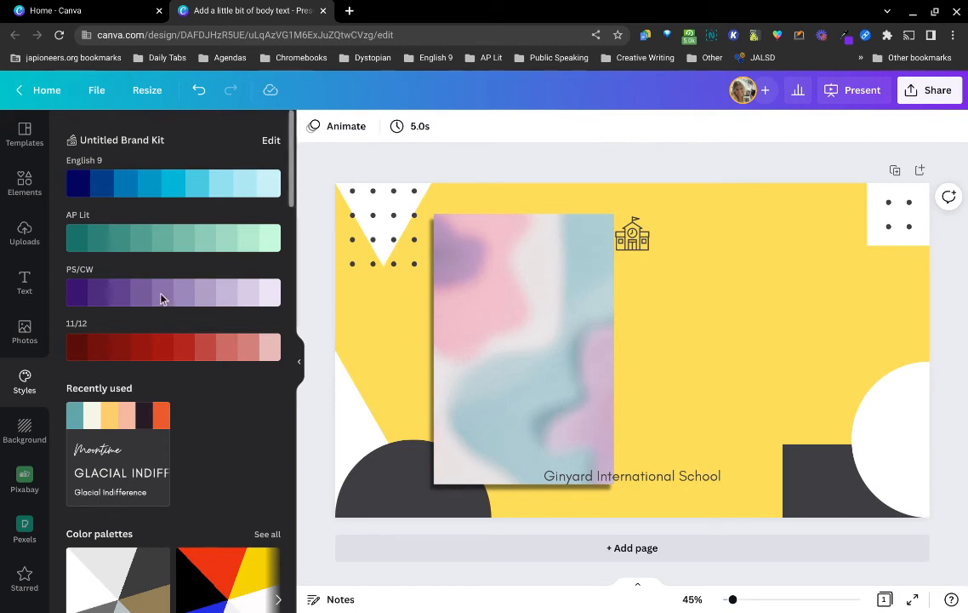
pyautogui.click(137, 201)
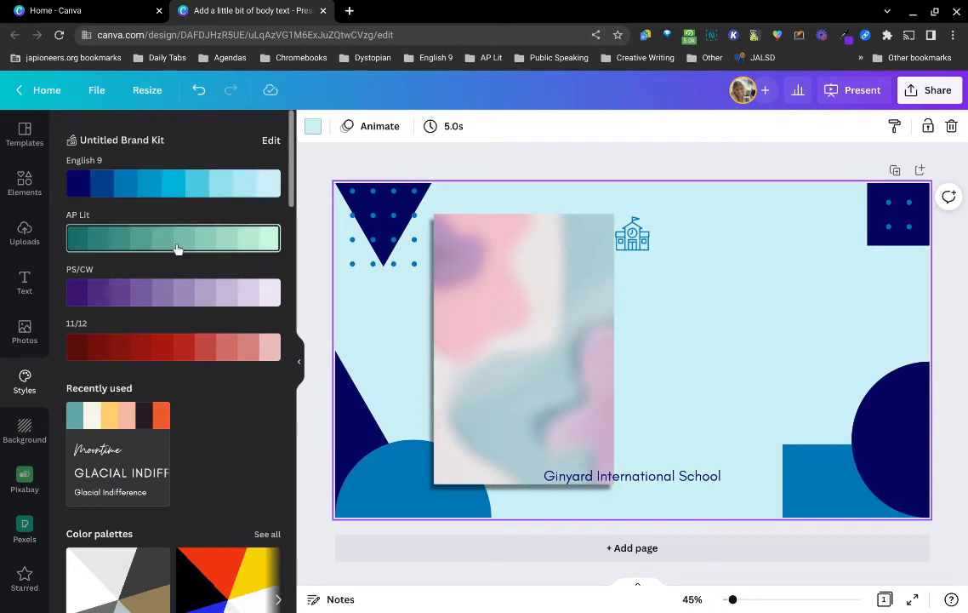
# Shuffle the English 9 palette repeatedly to try different blue color arrangements on the page
pyautogui.click(159, 192)
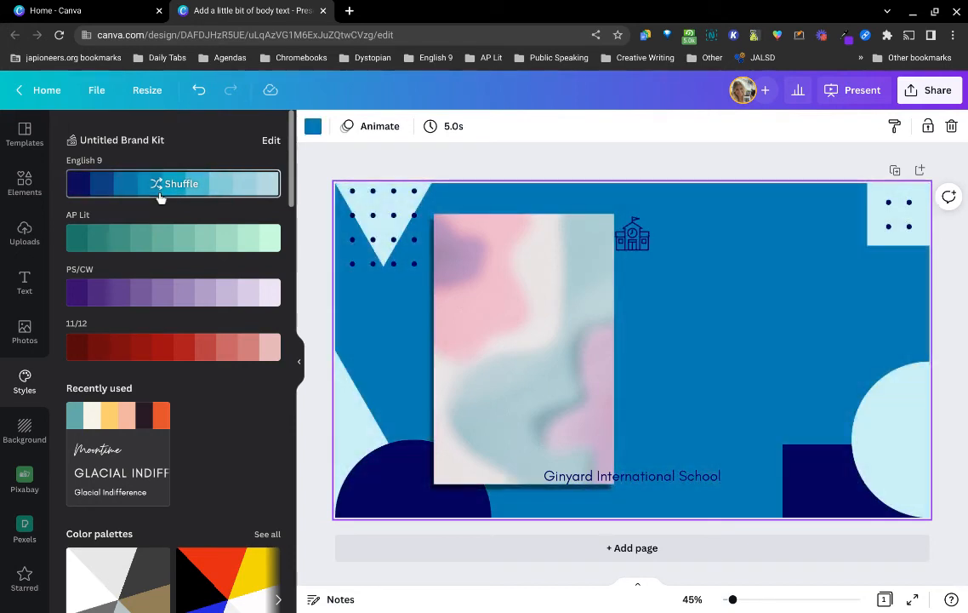
pyautogui.click(159, 192)
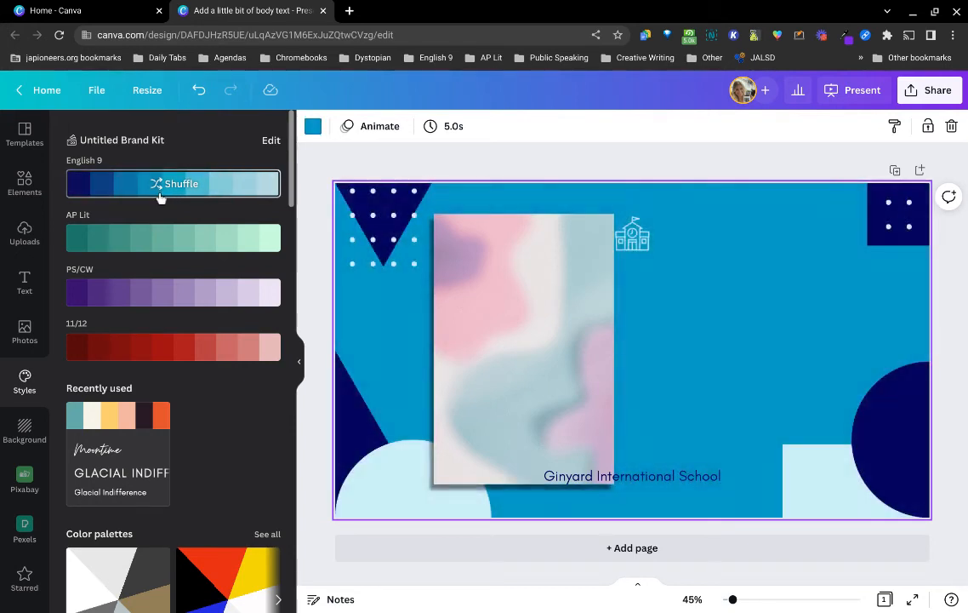
pyautogui.click(159, 192)
pyautogui.click(160, 192)
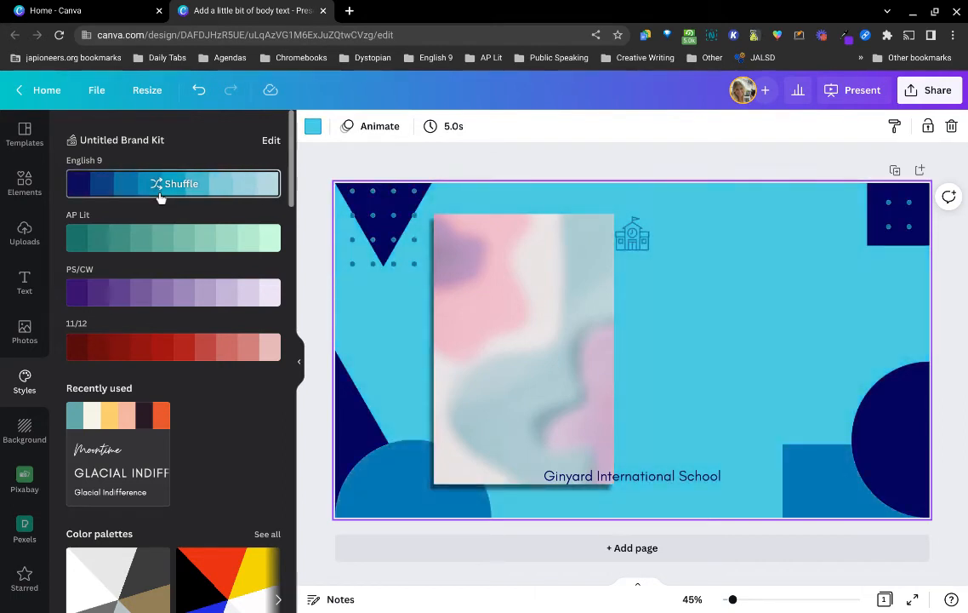
pyautogui.click(159, 193)
pyautogui.click(160, 192)
pyautogui.click(159, 193)
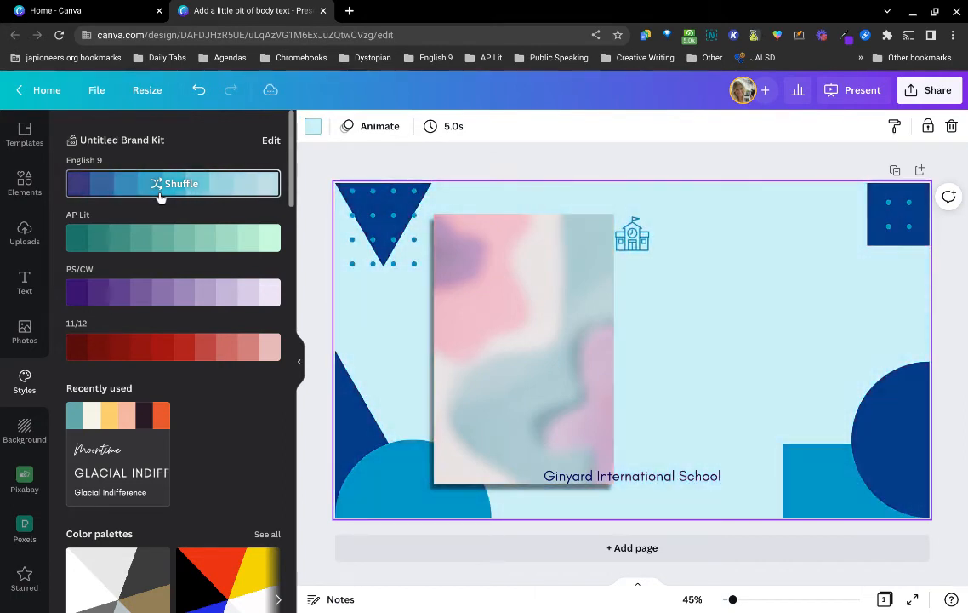
pyautogui.click(159, 193)
pyautogui.click(159, 192)
pyautogui.click(159, 192)
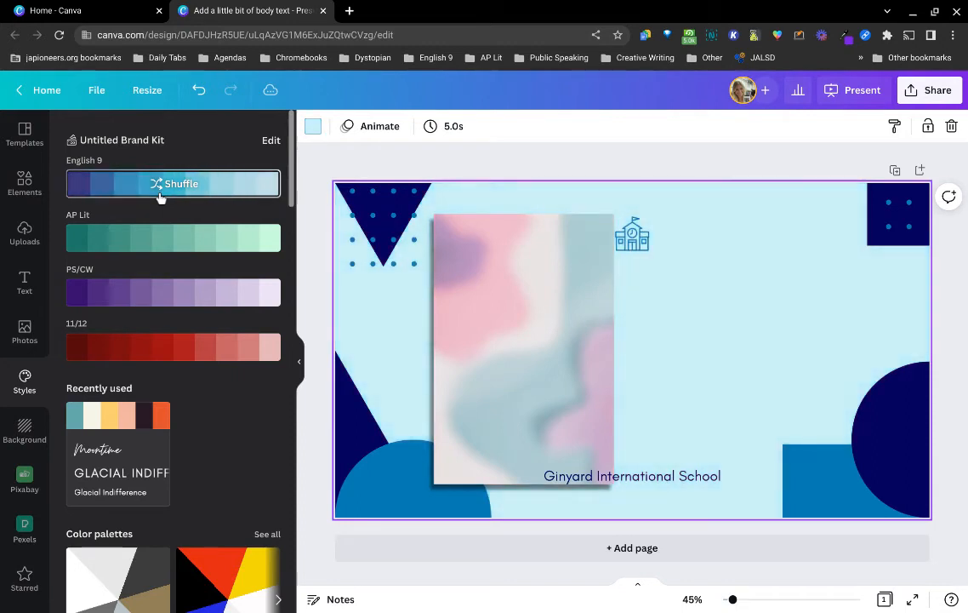
pyautogui.click(160, 193)
pyautogui.click(159, 192)
pyautogui.click(159, 192)
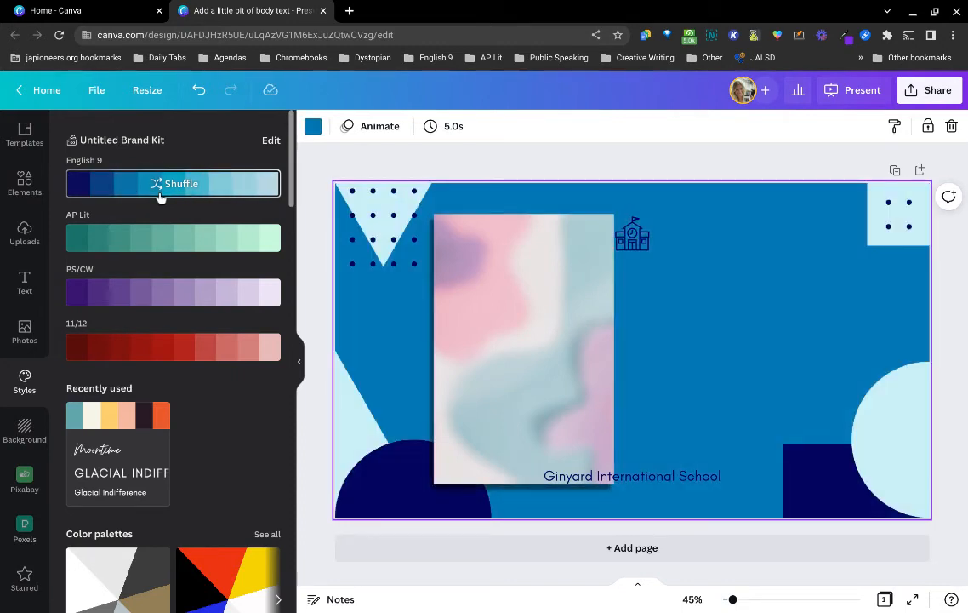
# Try the AP Lit brand palette and the Squada One and Klima style combination on the page
pyautogui.click(146, 249)
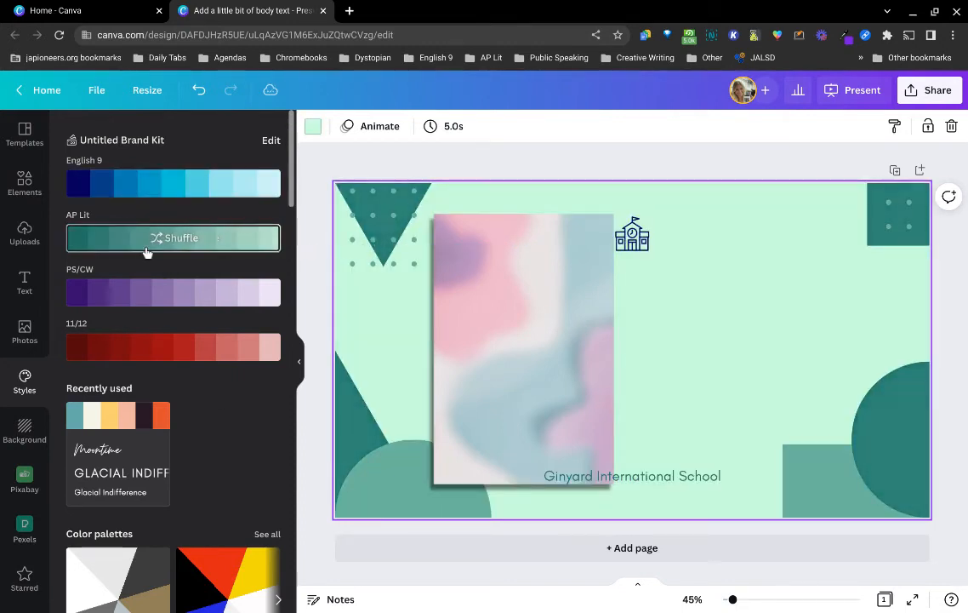
pyautogui.scroll(-5, 232, 430)
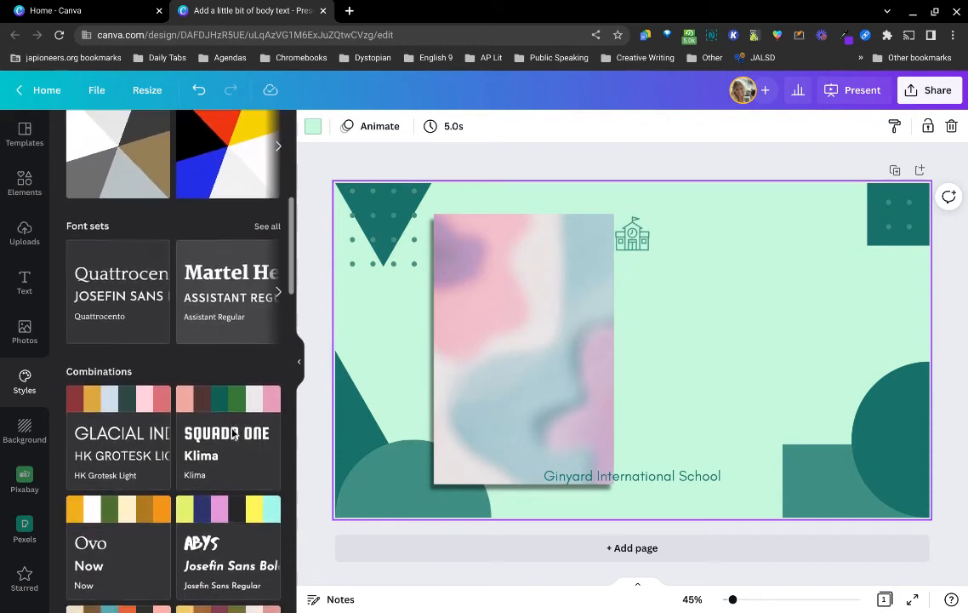
pyautogui.scroll(-3, 233, 434)
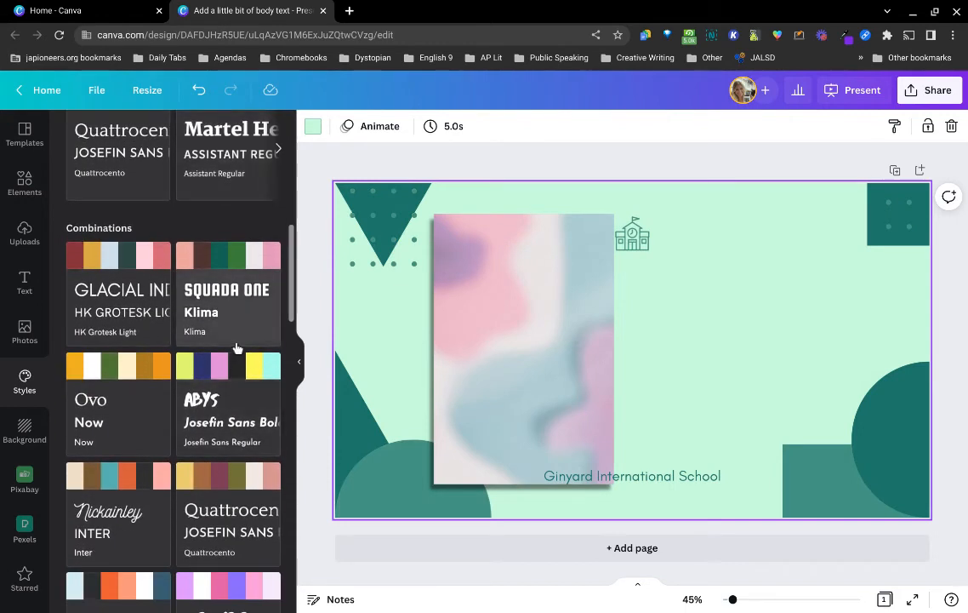
pyautogui.click(236, 345)
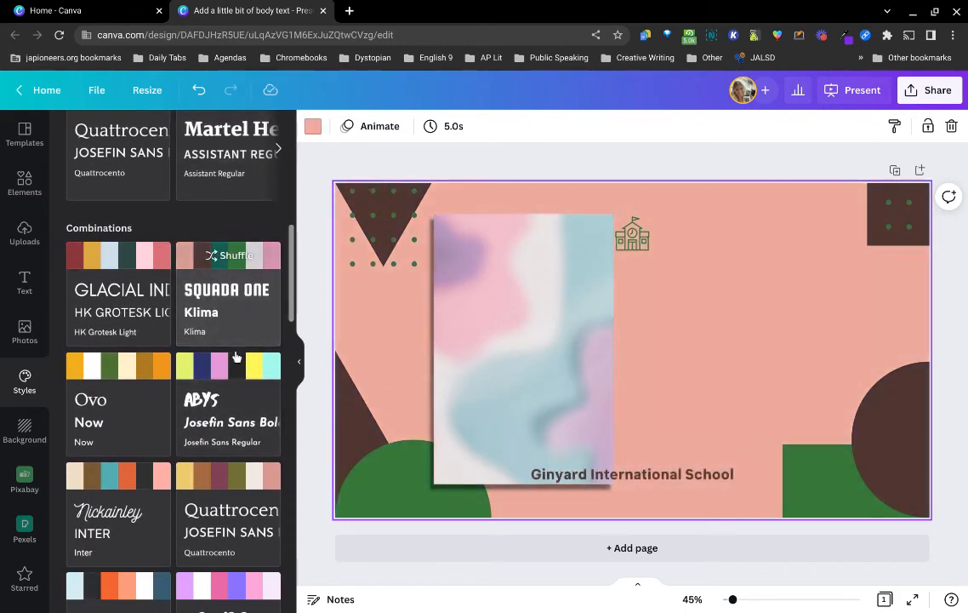
# Try the Abys and Josefin Sans style combination on the page and shuffle its colors twice
pyautogui.click(240, 397)
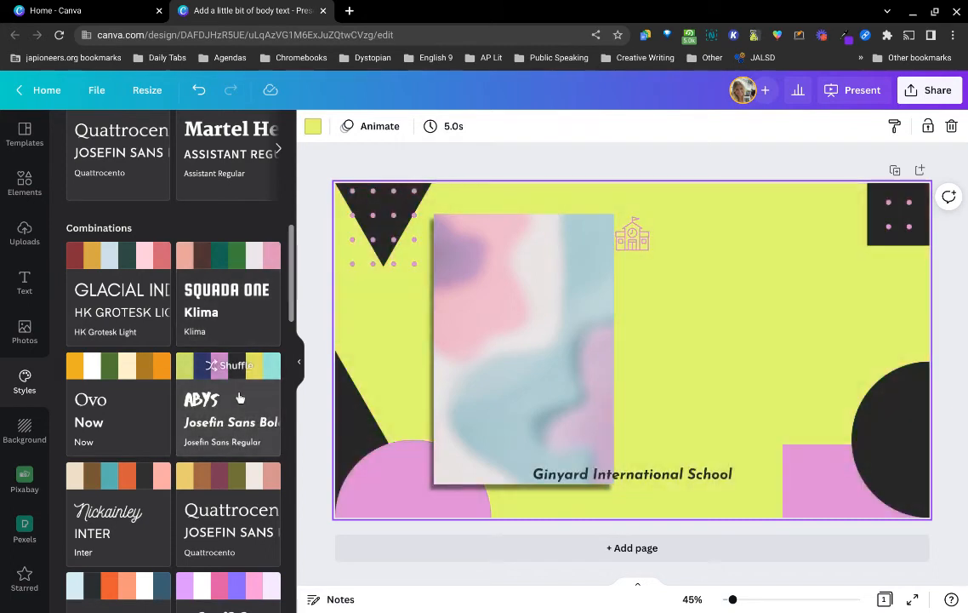
pyautogui.click(239, 397)
pyautogui.click(239, 397)
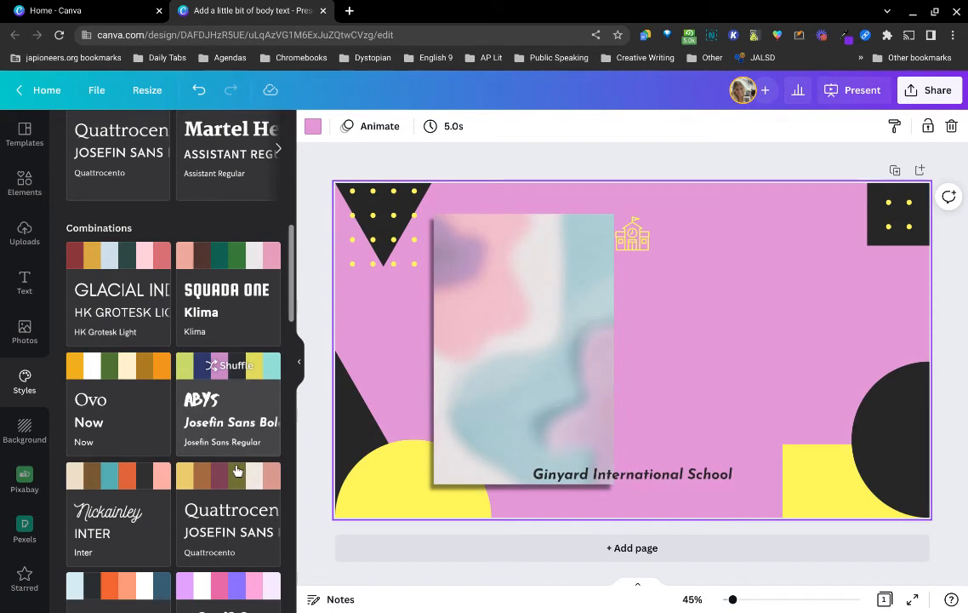
# Try the Quattrocento, Nickainley and Shrikhand style combinations on the page one after another
pyautogui.click(237, 525)
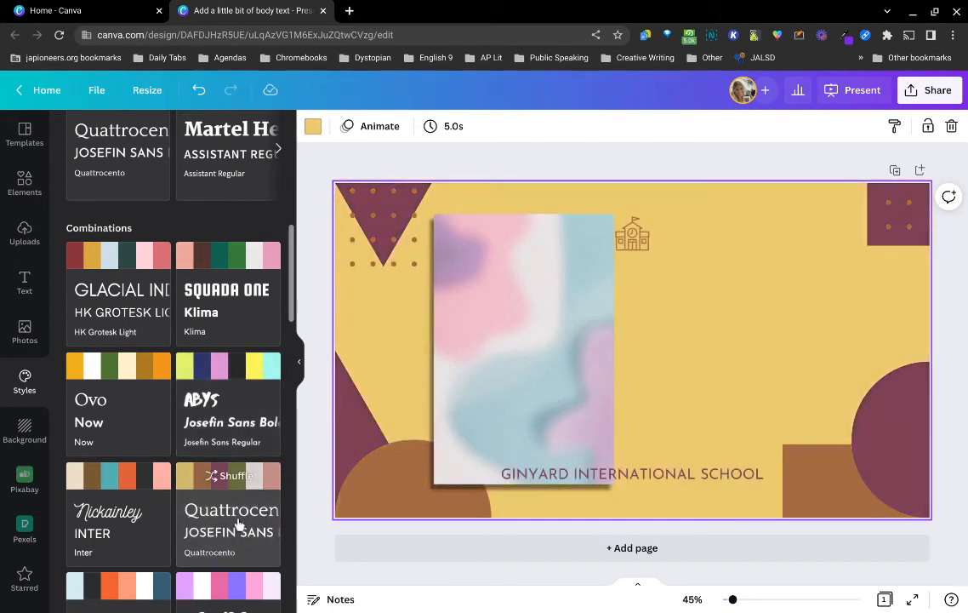
pyautogui.click(109, 552)
pyautogui.scroll(-5, 109, 552)
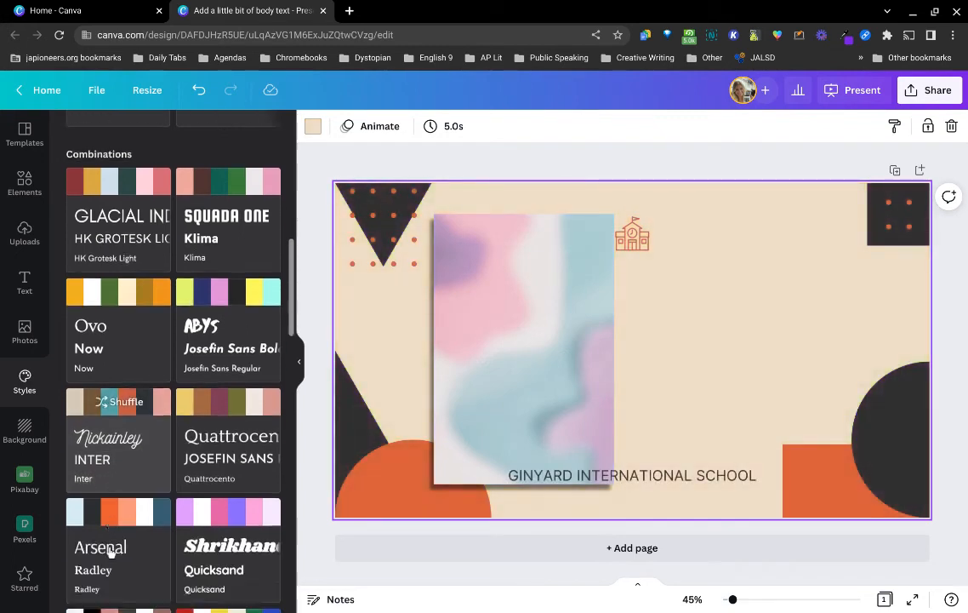
pyautogui.click(204, 397)
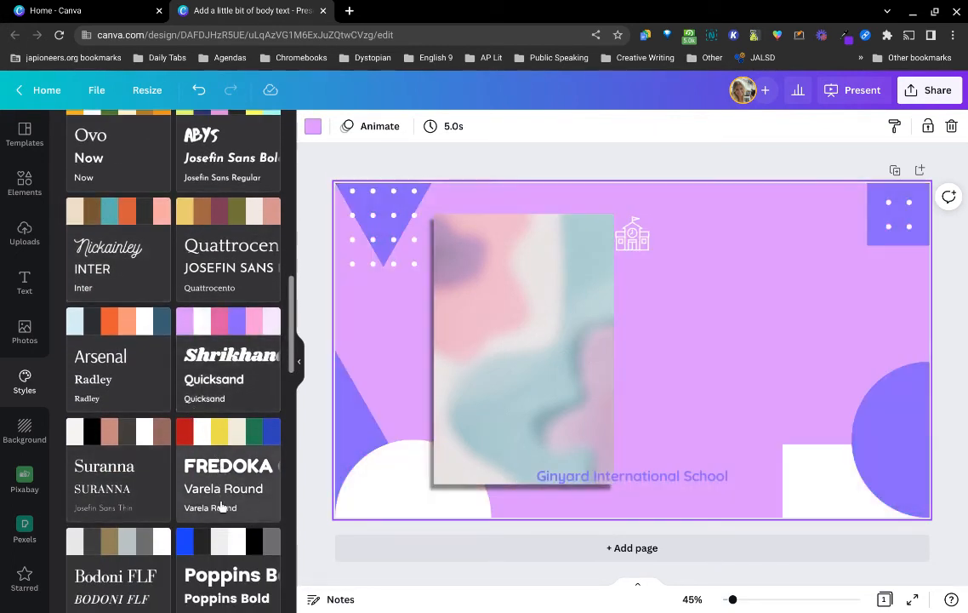
# Restyle the page with the Fredoka and Varela Round combination and browse the remaining style combinations
pyautogui.click(220, 499)
pyautogui.scroll(-8, 221, 507)
pyautogui.scroll(-8, 220, 507)
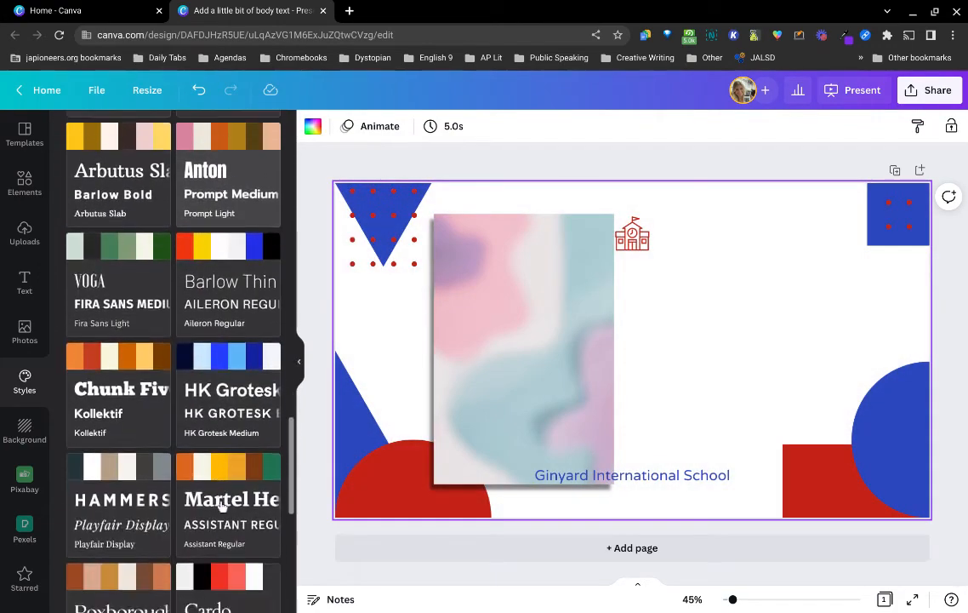
pyautogui.scroll(15, 220, 507)
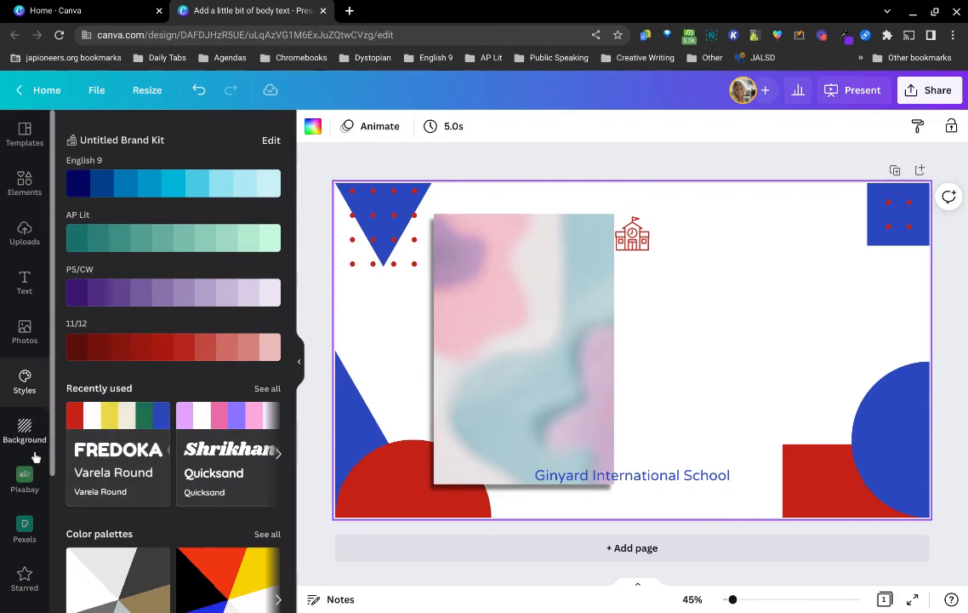
# Delete the pastel photo from the page and open the background library
pyautogui.click(508, 382)
pyautogui.press('Delete')
pyautogui.click(32, 456)
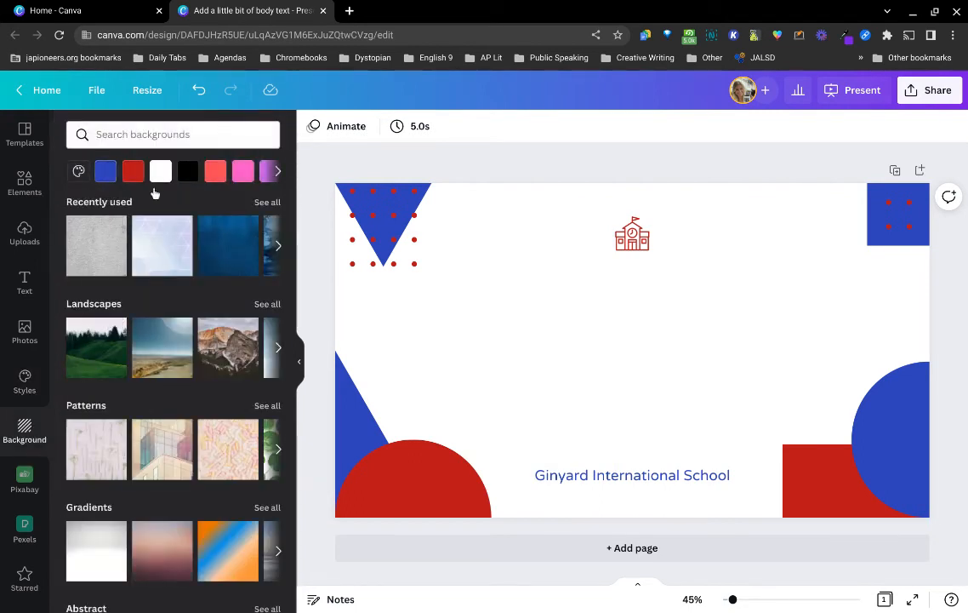
# Search the background library for "cork" and clear the search
pyautogui.click(103, 141)
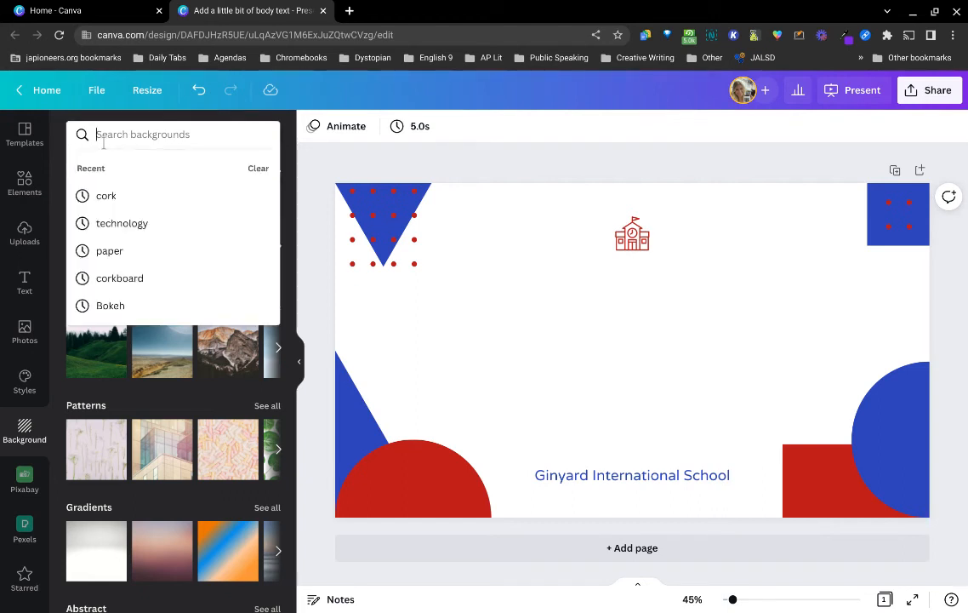
pyautogui.write('cork')
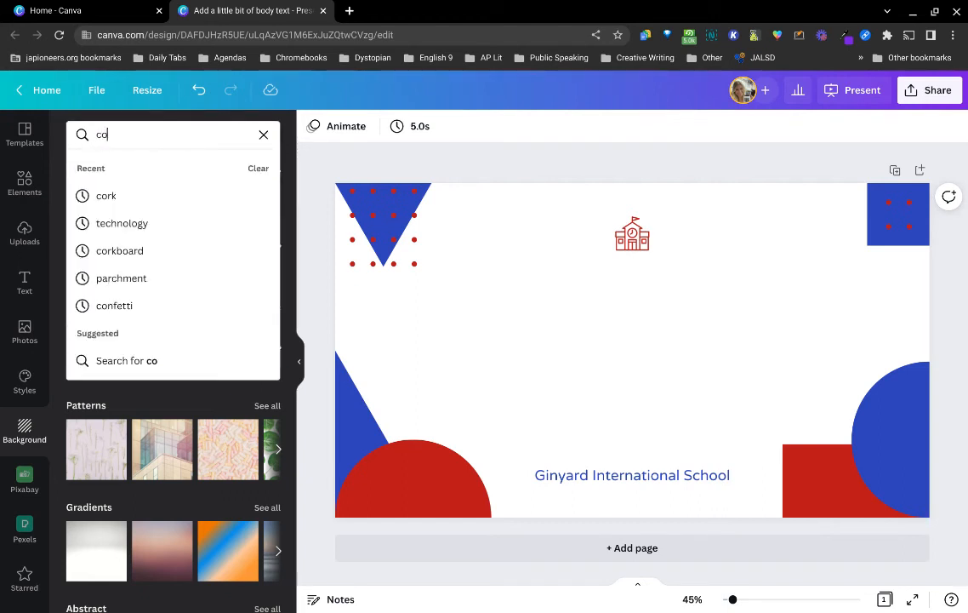
pyautogui.press('Return')
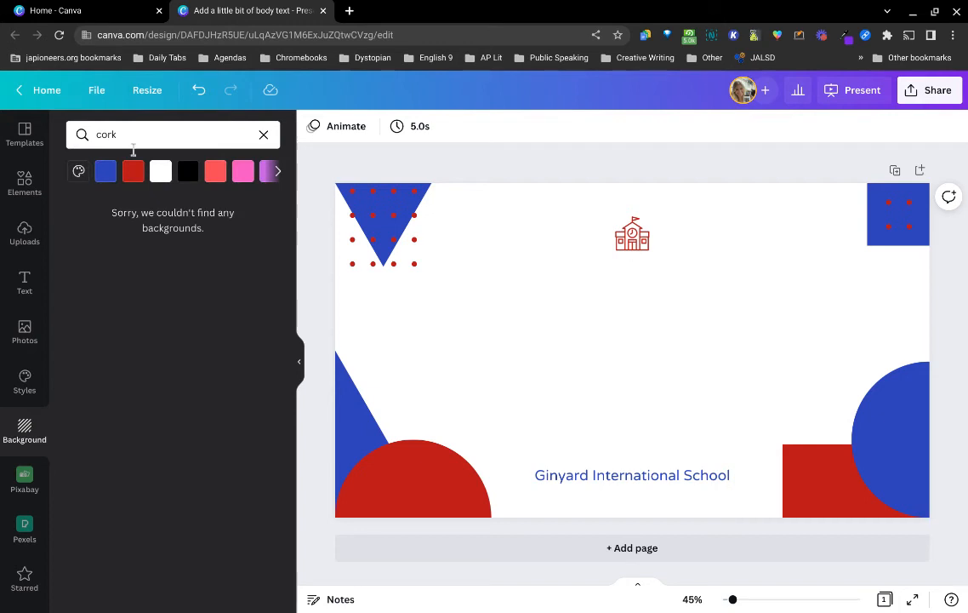
pyautogui.click(263, 136)
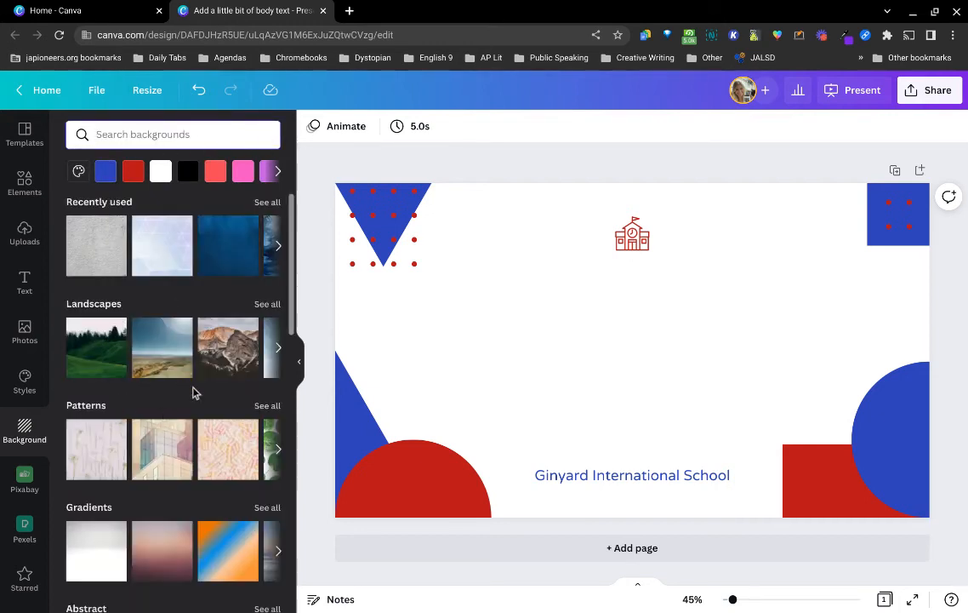
# Try the orange-blue gradient, green abstract and grass backgrounds, and finish with the white wood plank texture as the page background
pyautogui.scroll(-2, 194, 392)
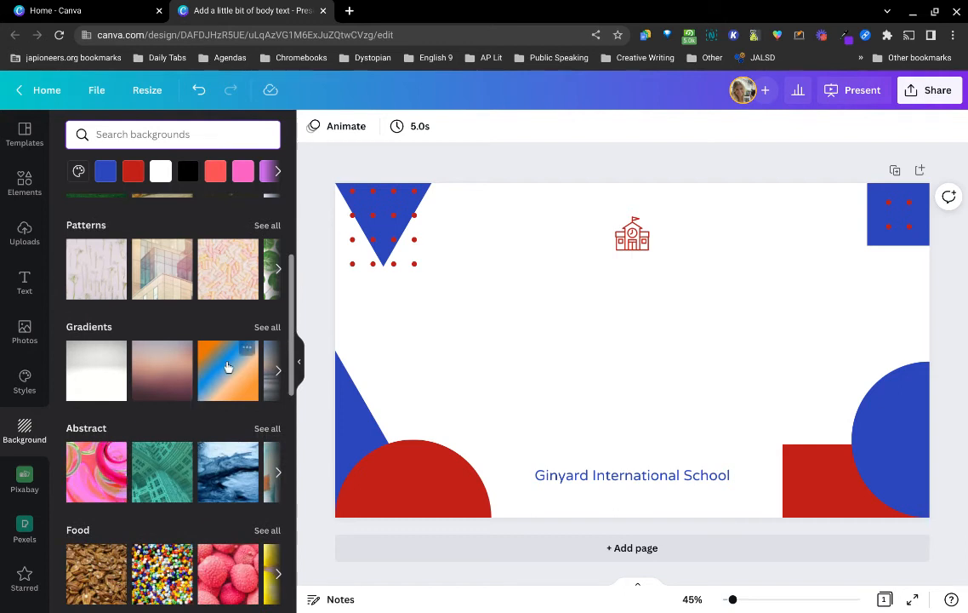
pyautogui.click(216, 392)
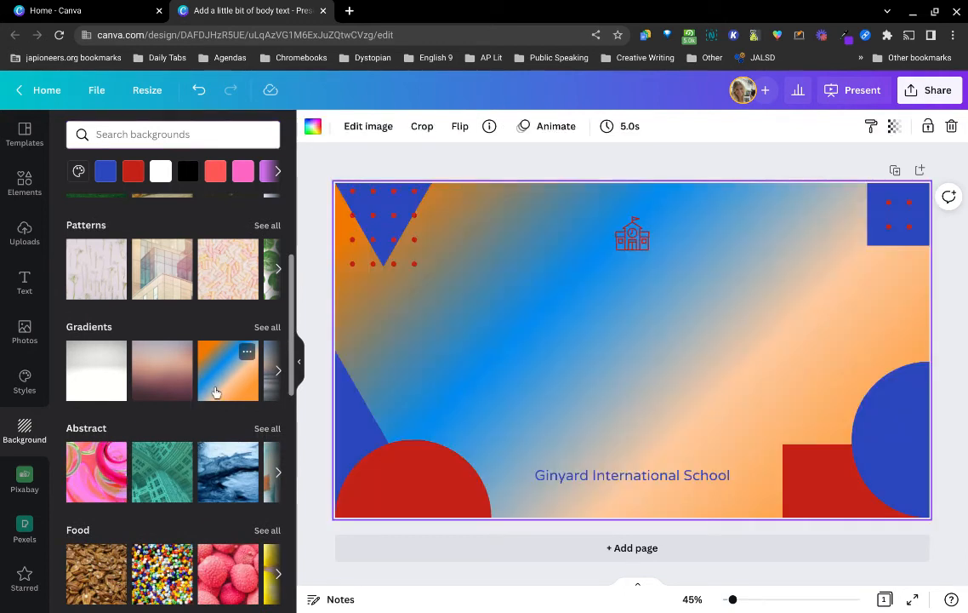
pyautogui.click(180, 498)
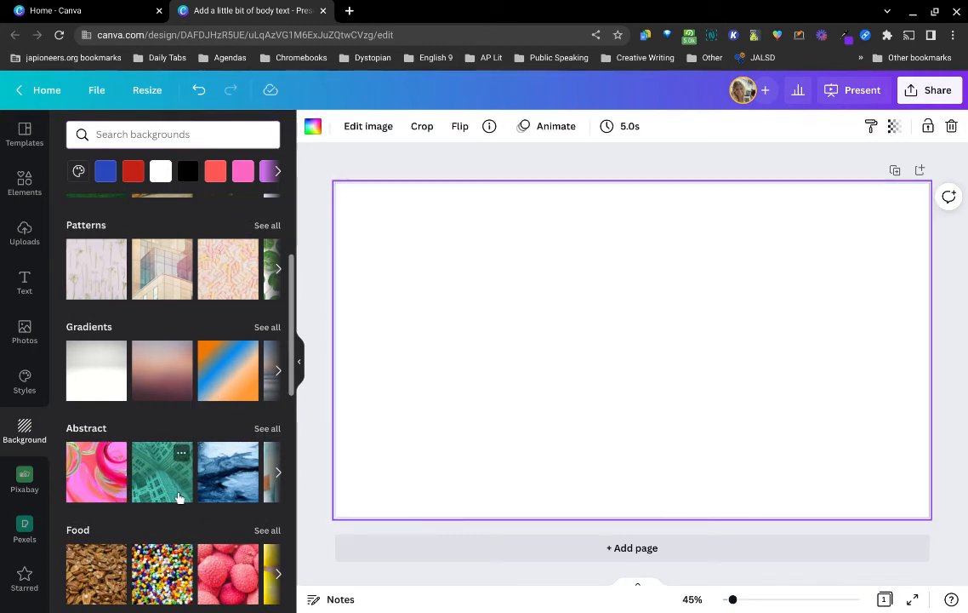
pyautogui.scroll(-2, 179, 498)
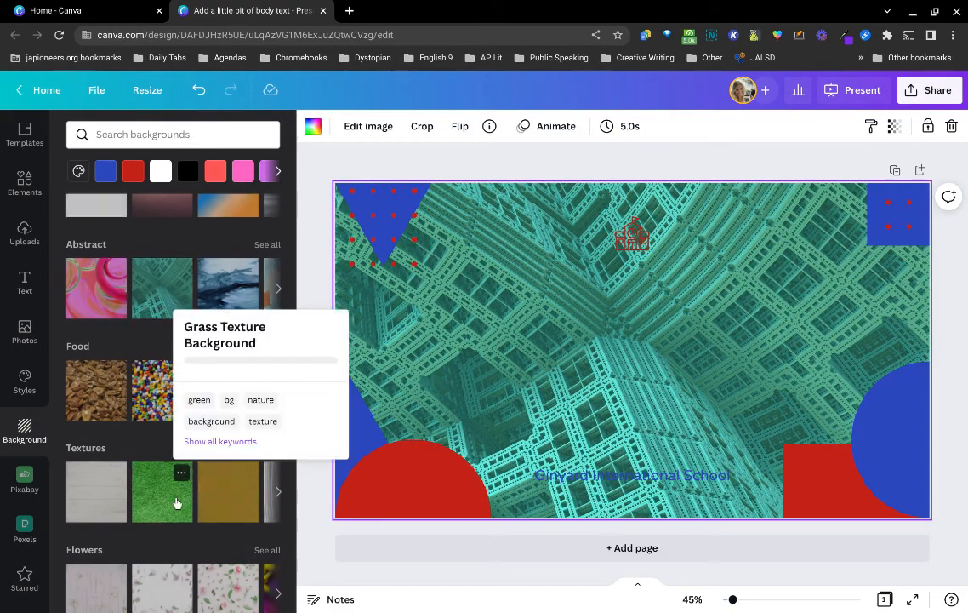
pyautogui.click(163, 517)
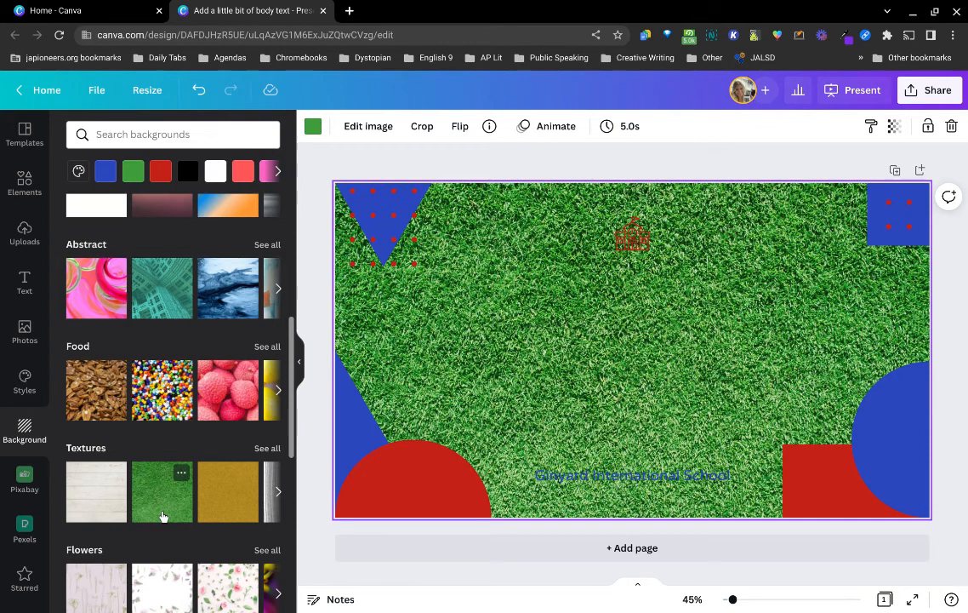
pyautogui.click(97, 517)
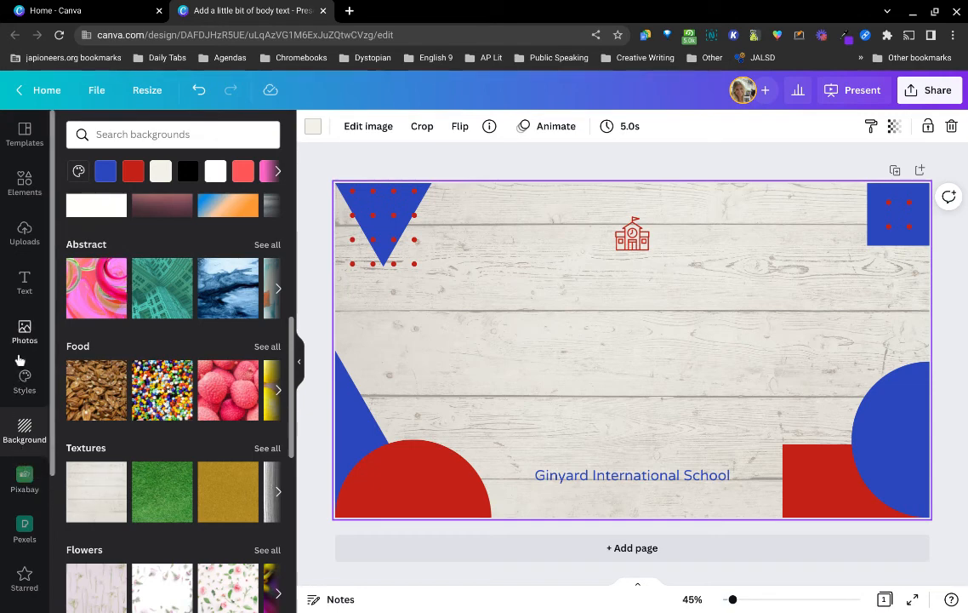
# Add the pink scribbled heart graphic from the "heart" element results across all categories to the page
pyautogui.click(23, 201)
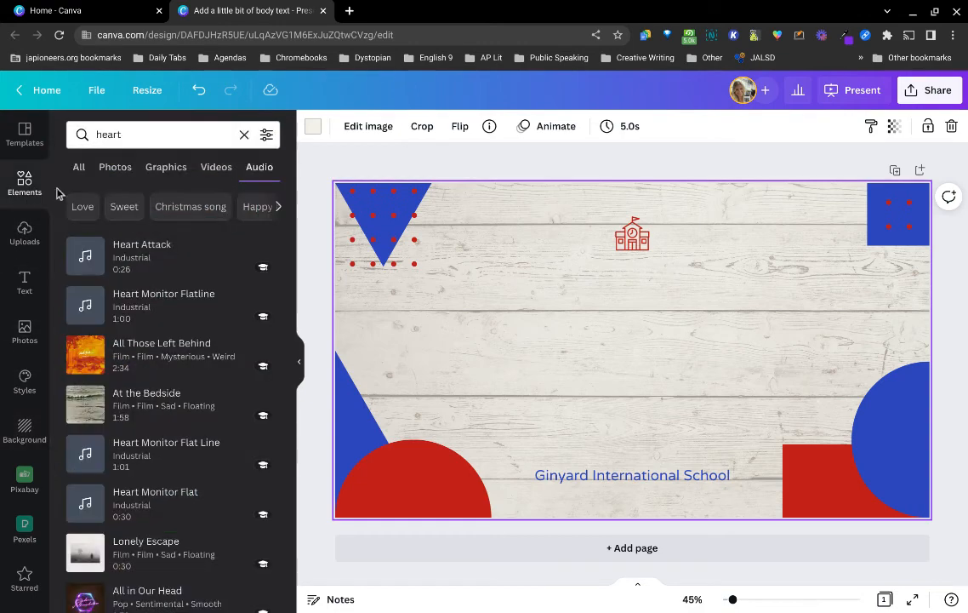
pyautogui.click(84, 174)
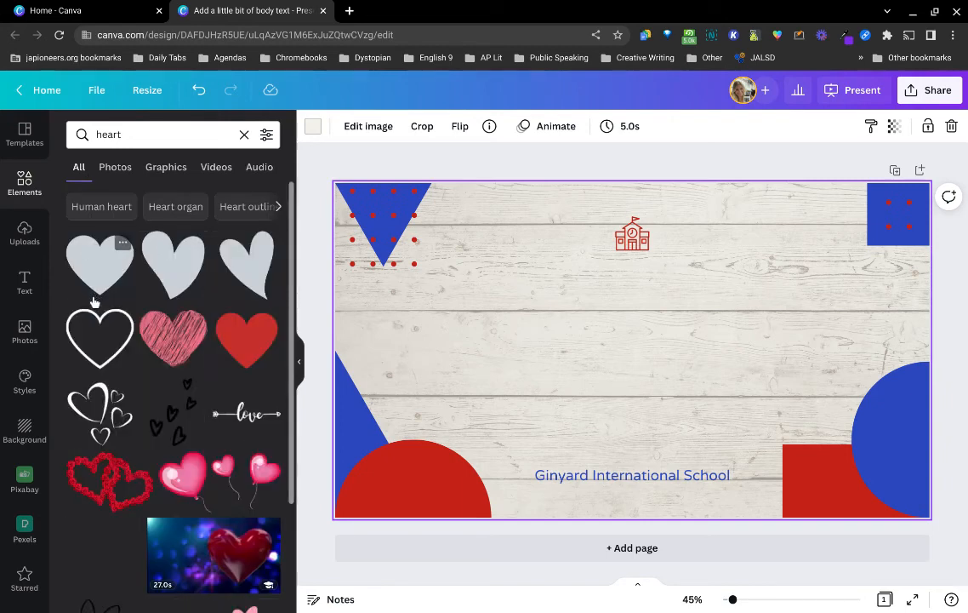
pyautogui.click(186, 366)
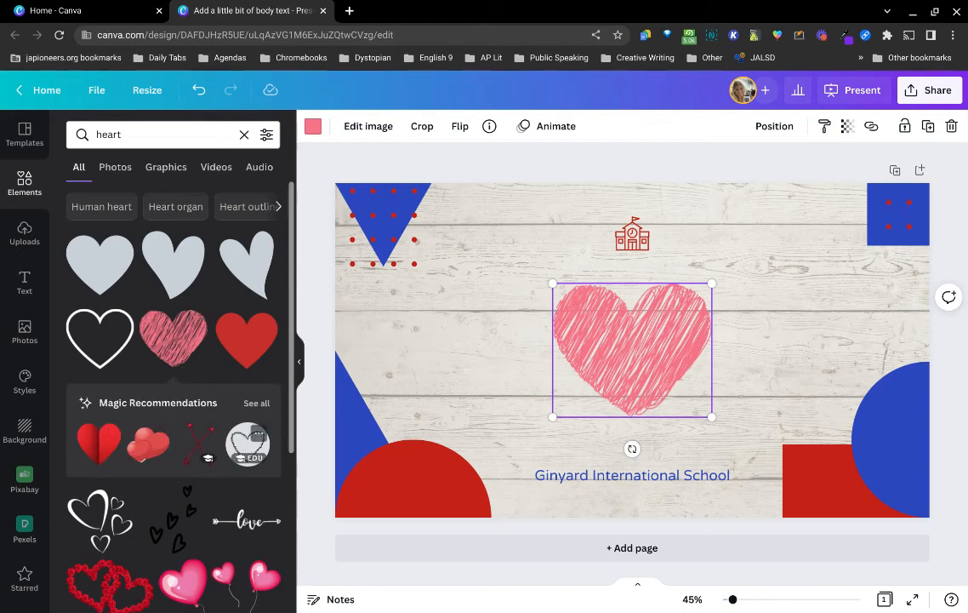
# Browse the full set of Magic Recommendations for the scribbled heart and return to the heart results
pyautogui.click(256, 403)
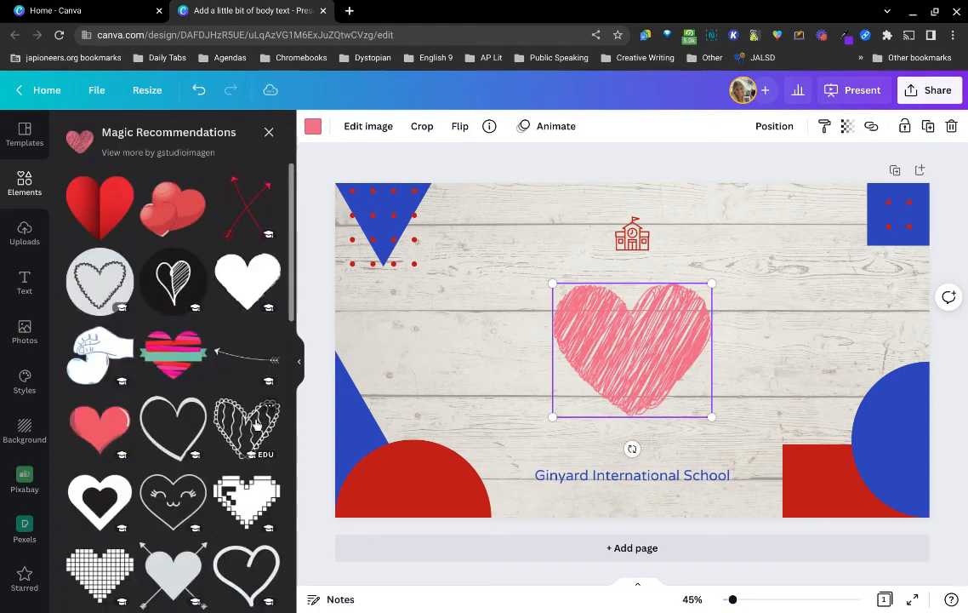
pyautogui.scroll(-3, 167, 522)
pyautogui.scroll(3, 167, 522)
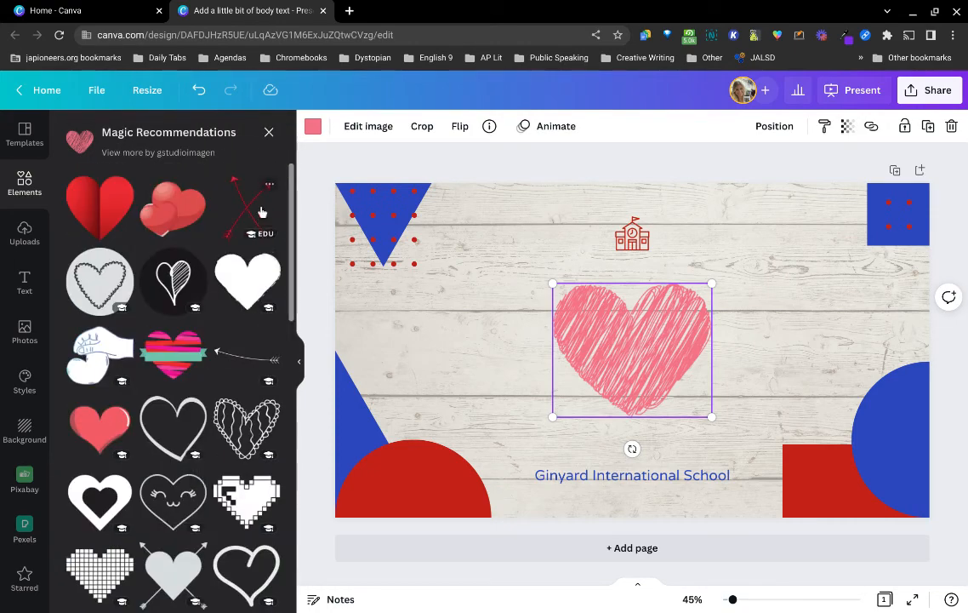
pyautogui.click(269, 134)
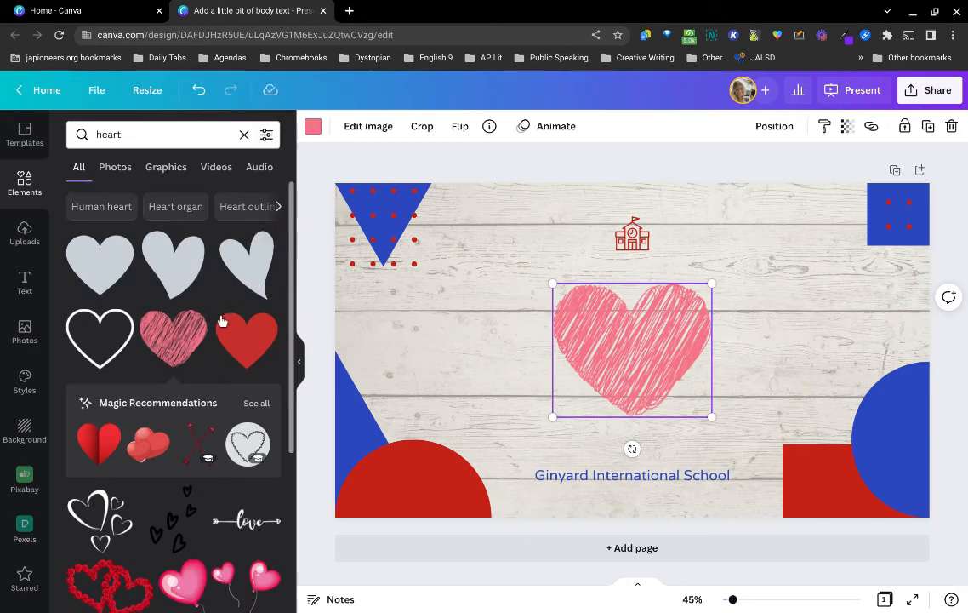
# Open the scribbled heart's details, browse more elements like it, and return to the heart results
pyautogui.click(196, 316)
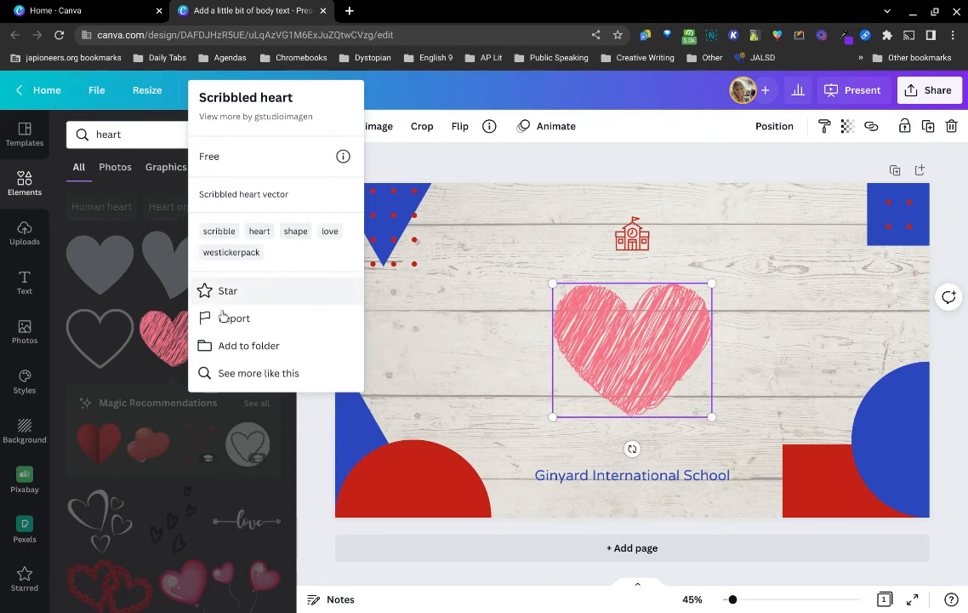
pyautogui.click(239, 383)
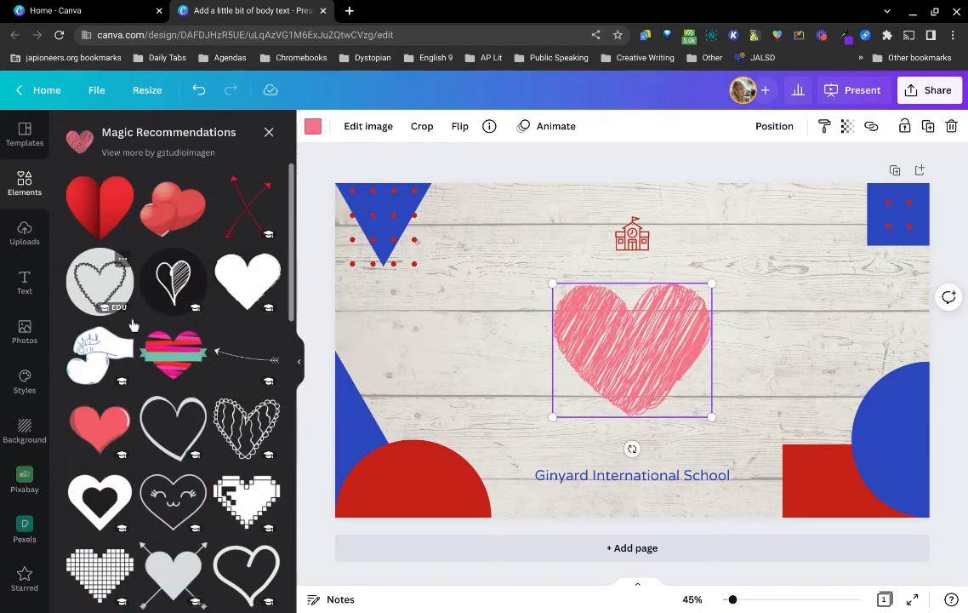
pyautogui.scroll(-4, 134, 326)
pyautogui.scroll(5, 133, 326)
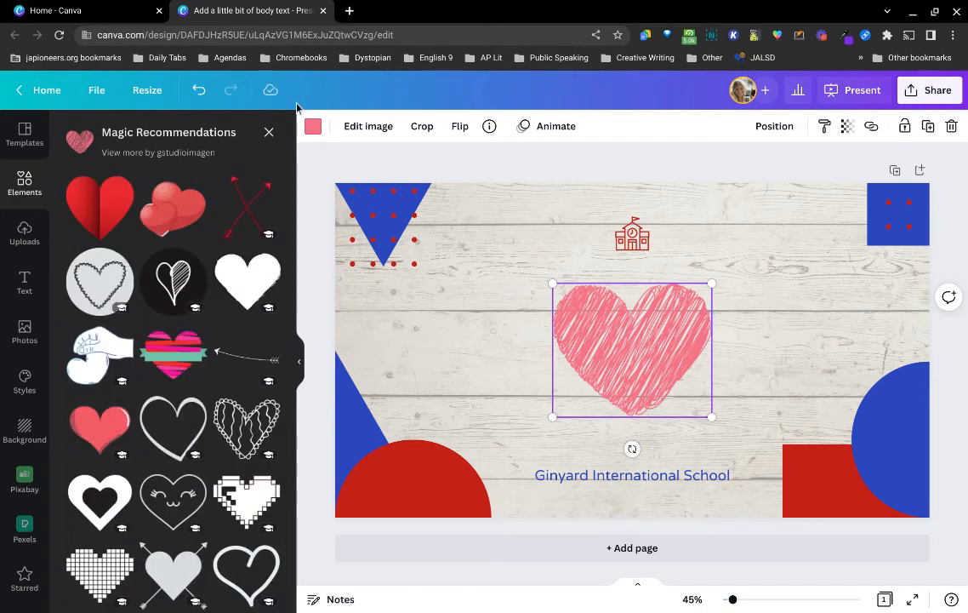
pyautogui.click(269, 134)
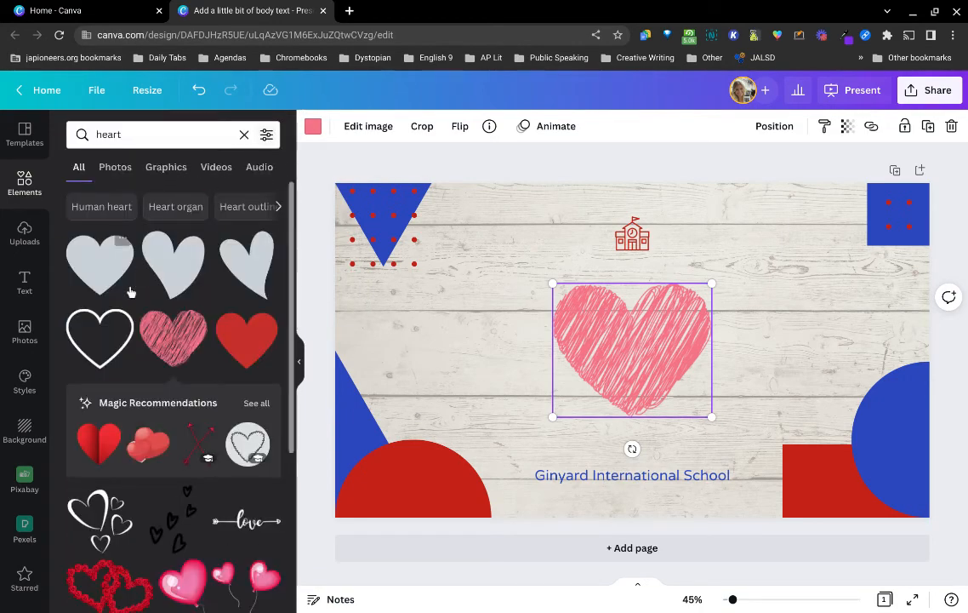
# Recolour the scribbled heart dark blue, black and finally coral red, and enlarge it slightly from its upper-left corner
pyautogui.click(314, 132)
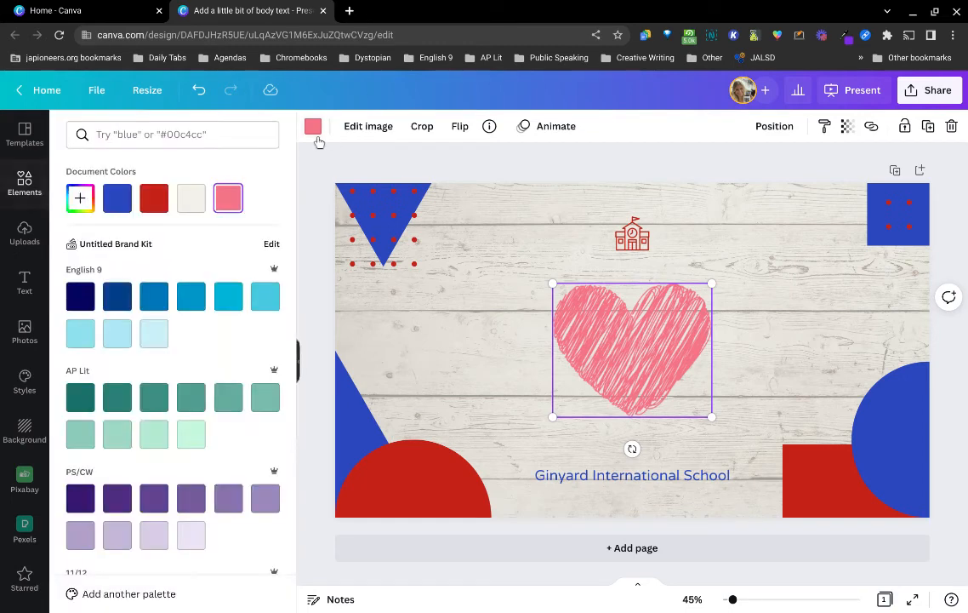
pyautogui.click(118, 297)
pyautogui.scroll(-4, 119, 315)
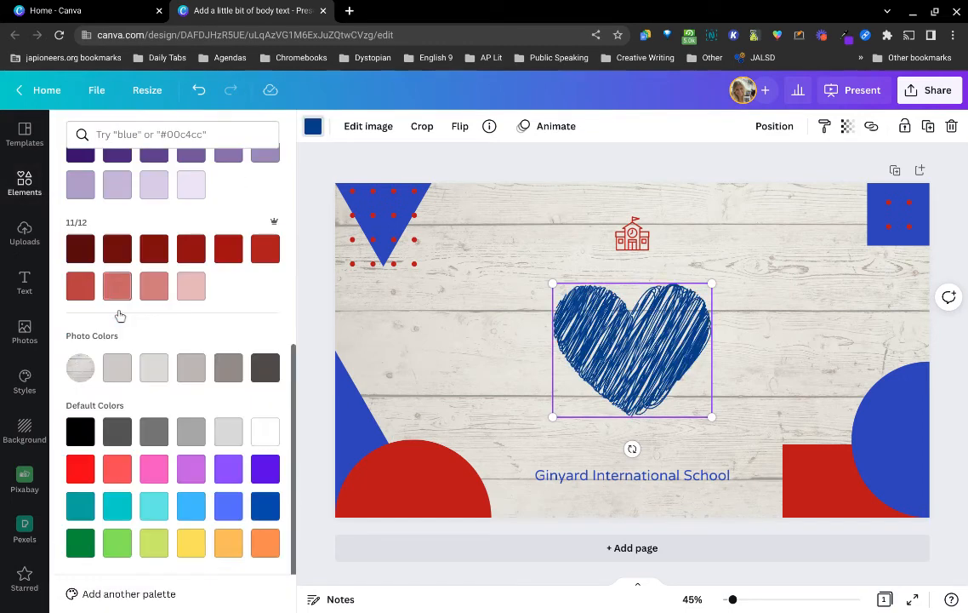
pyautogui.click(80, 431)
pyautogui.click(117, 468)
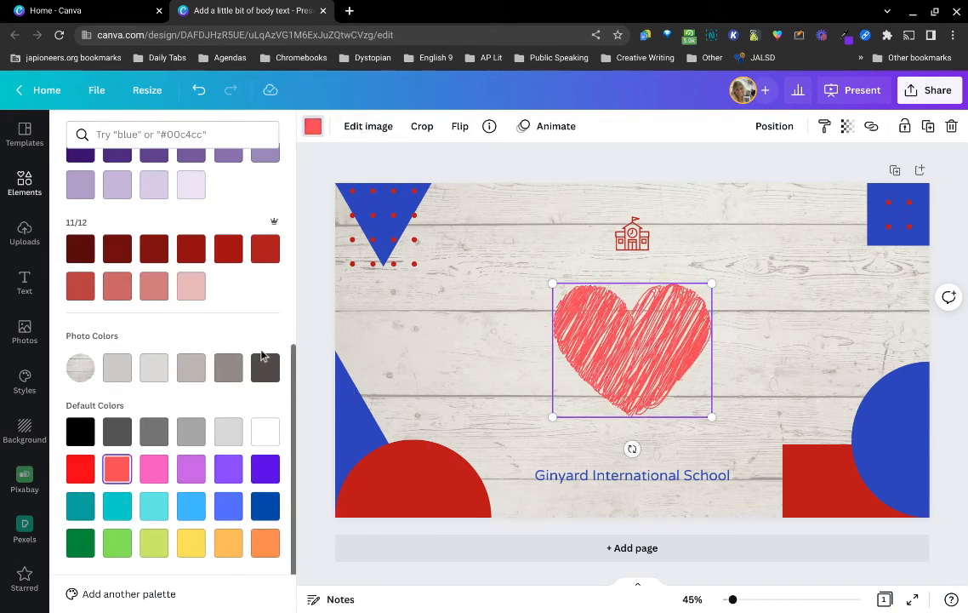
pyautogui.scroll(4, 156, 295)
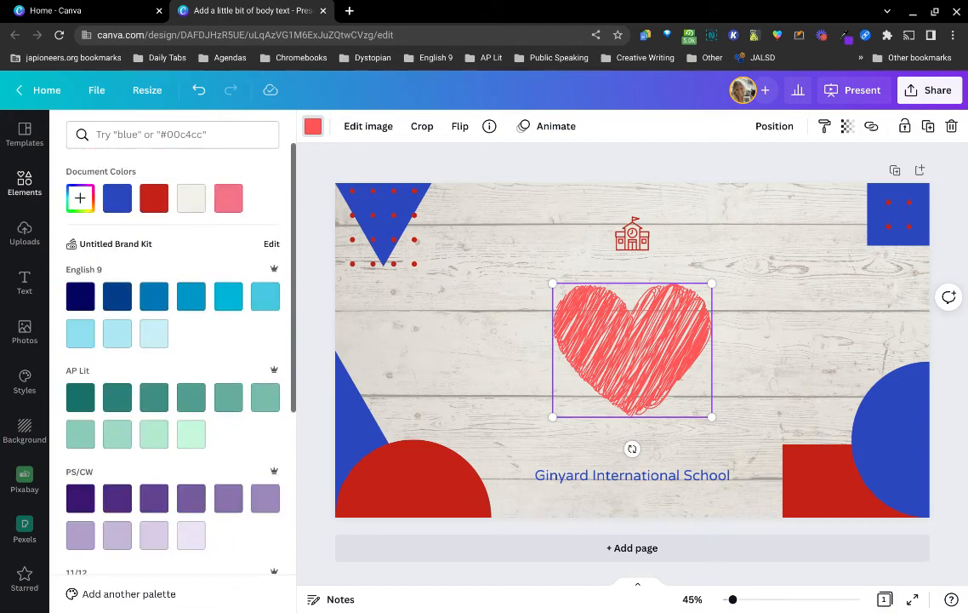
pyautogui.moveTo(553, 284)
pyautogui.mouseDown()
pyautogui.moveTo(456, 205)
pyautogui.moveTo(607, 328)
pyautogui.moveTo(471, 221)
pyautogui.moveTo(549, 298)
pyautogui.moveTo(451, 217)
pyautogui.moveTo(588, 329)
pyautogui.moveTo(474, 225)
pyautogui.moveTo(566, 302)
pyautogui.moveTo(554, 292)
pyautogui.mouseUp()
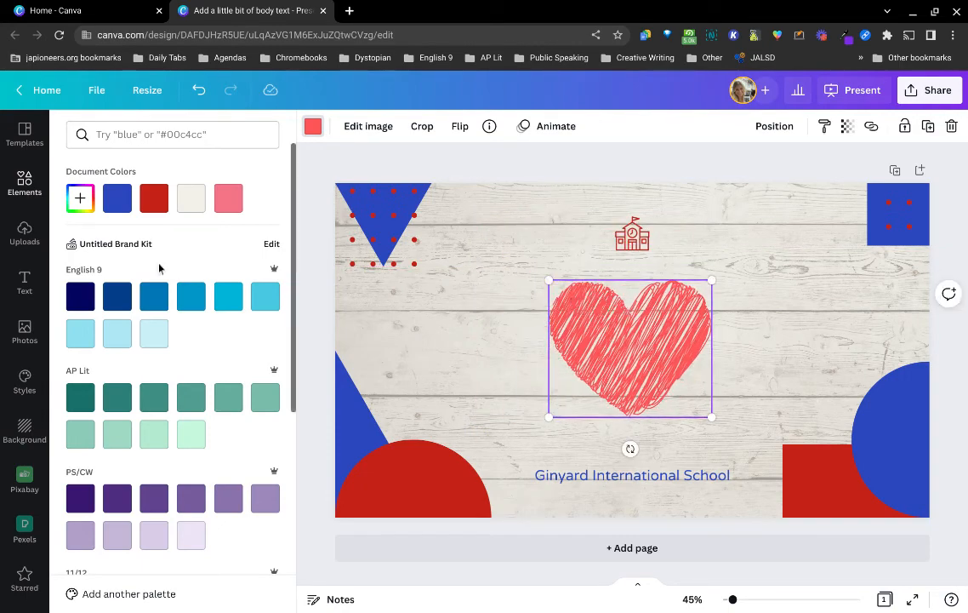
# Add a square shape over the scribbled heart and delete the heart from the page
pyautogui.click(25, 181)
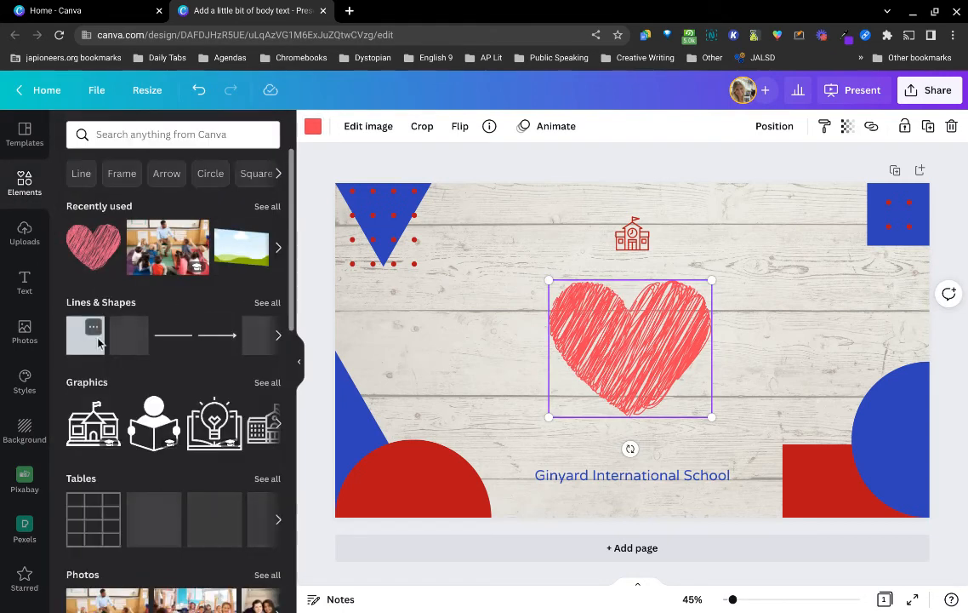
pyautogui.click(87, 350)
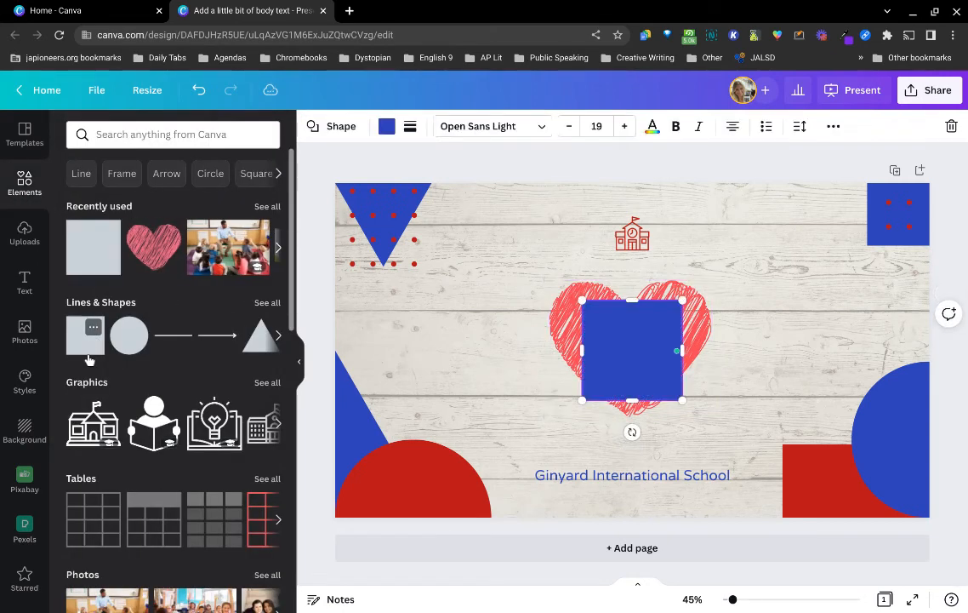
pyautogui.click(577, 317)
pyautogui.press('Delete')
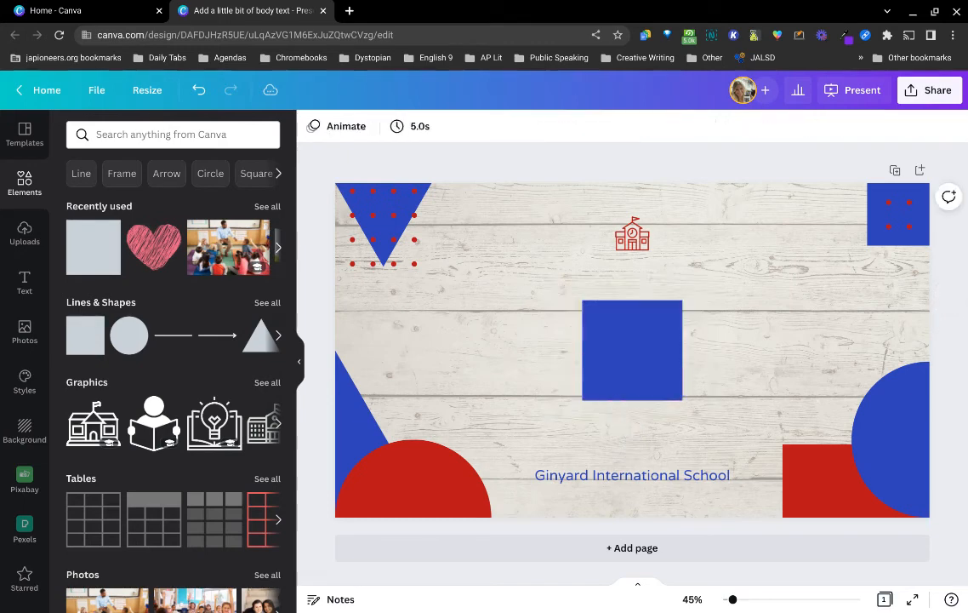
# Stretch the blue square upward, adjust its width from the left side, and delete the shape
pyautogui.click(604, 341)
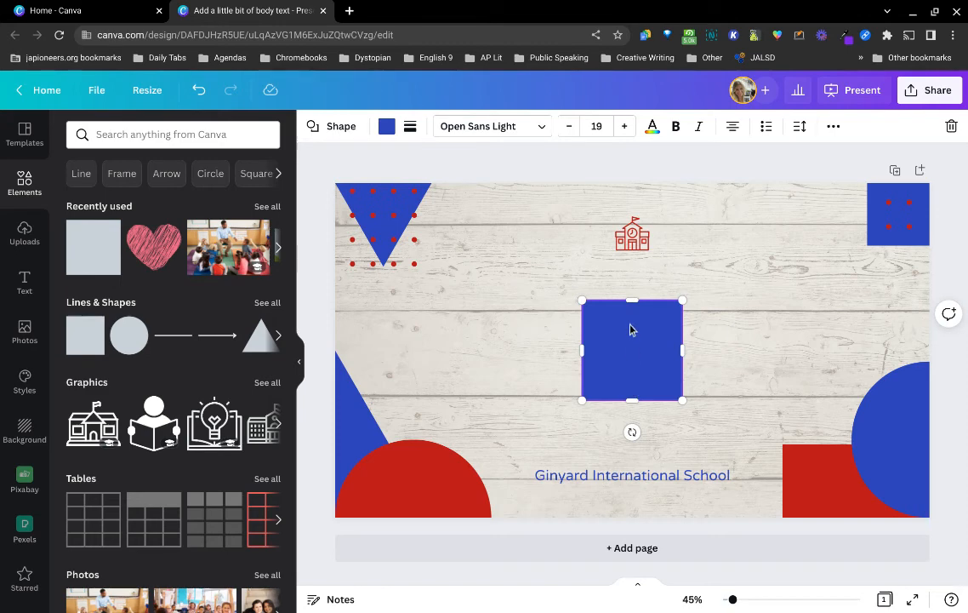
pyautogui.moveTo(631, 310); pyautogui.dragTo(637, 210)
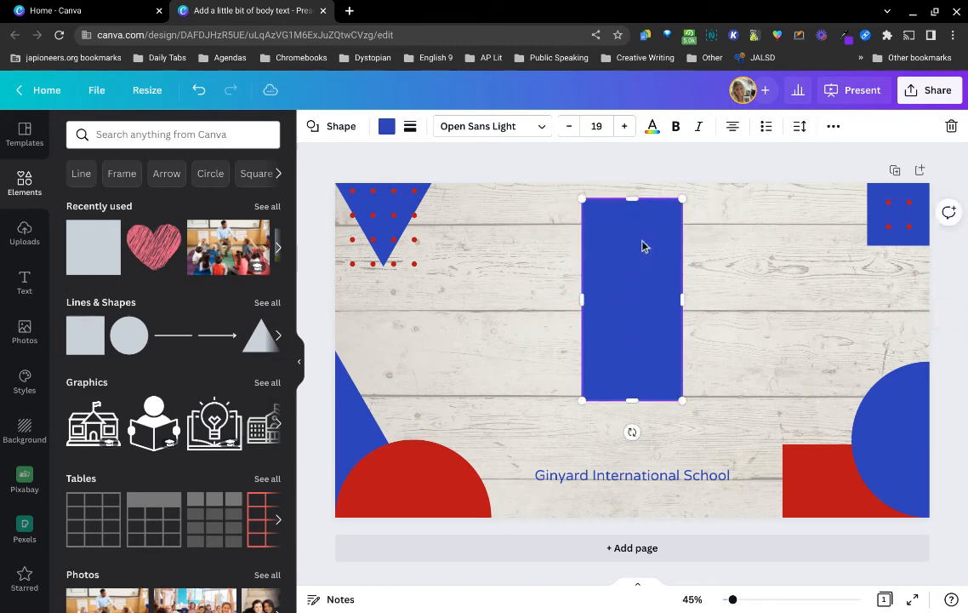
pyautogui.moveTo(579, 316); pyautogui.dragTo(606, 367)
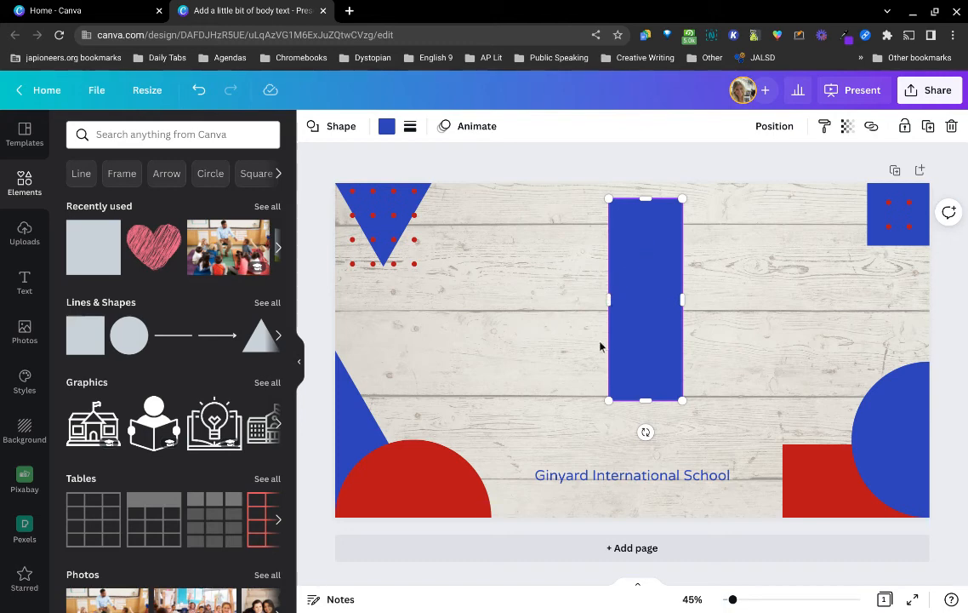
pyautogui.moveTo(607, 322)
pyautogui.mouseDown()
pyautogui.moveTo(482, 309)
pyautogui.moveTo(592, 320)
pyautogui.mouseUp()
pyautogui.press('Delete')
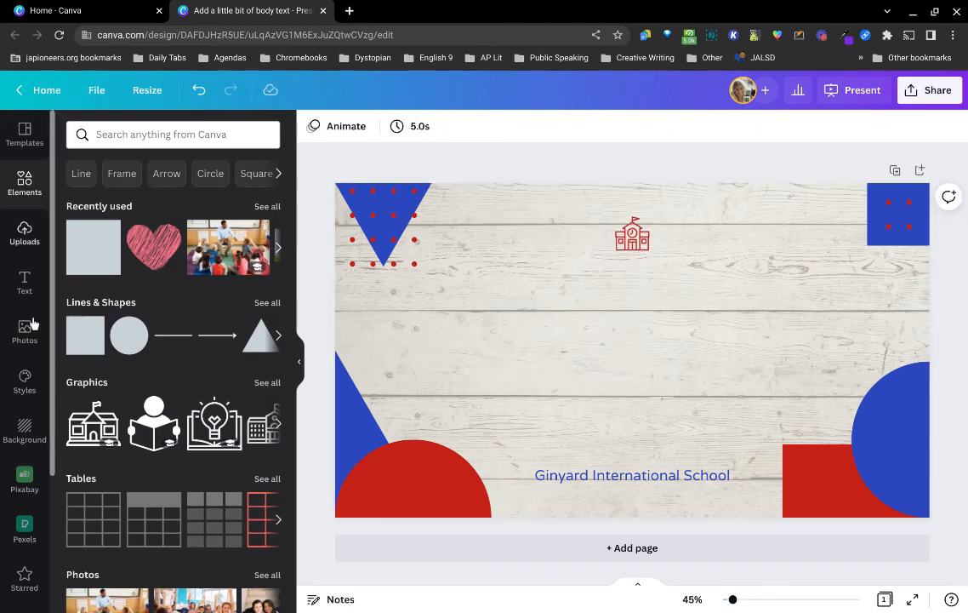
# Move the "Ginyard International School" text to mid-page, enlarge it to size 46.2, and narrow its box to wrap onto three lines
pyautogui.click(33, 293)
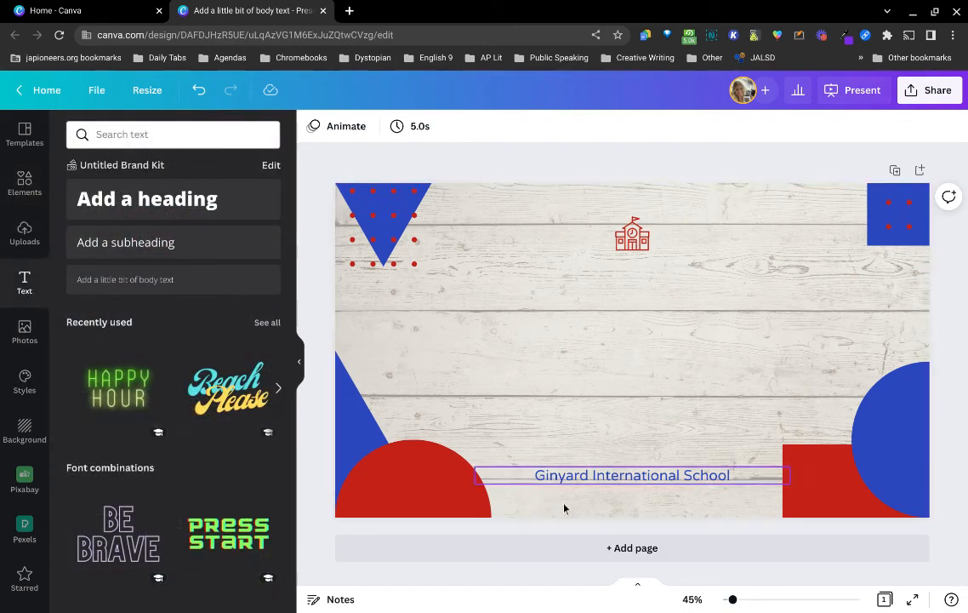
pyautogui.moveTo(563, 475); pyautogui.dragTo(573, 350)
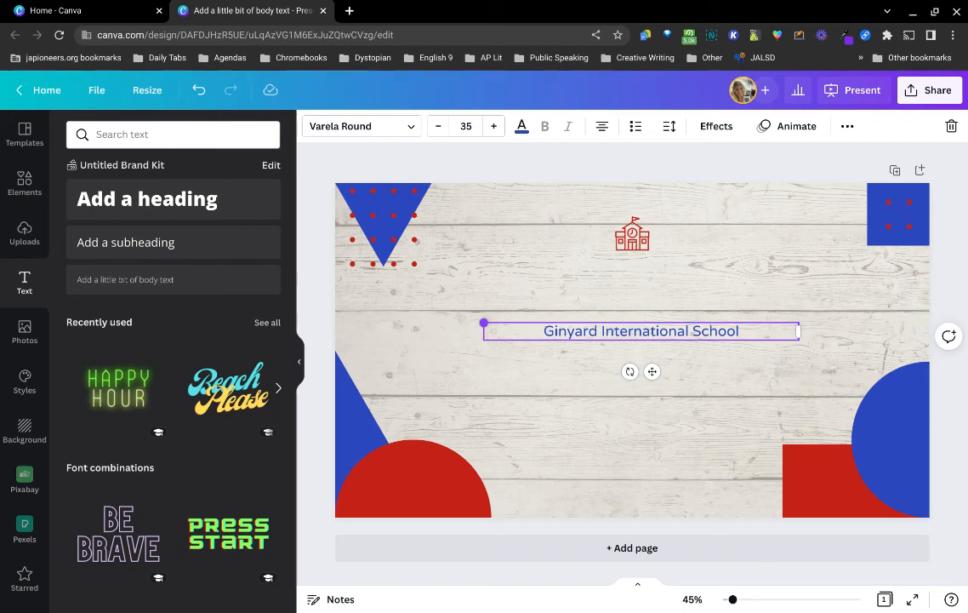
pyautogui.moveTo(483, 323); pyautogui.dragTo(383, 261)
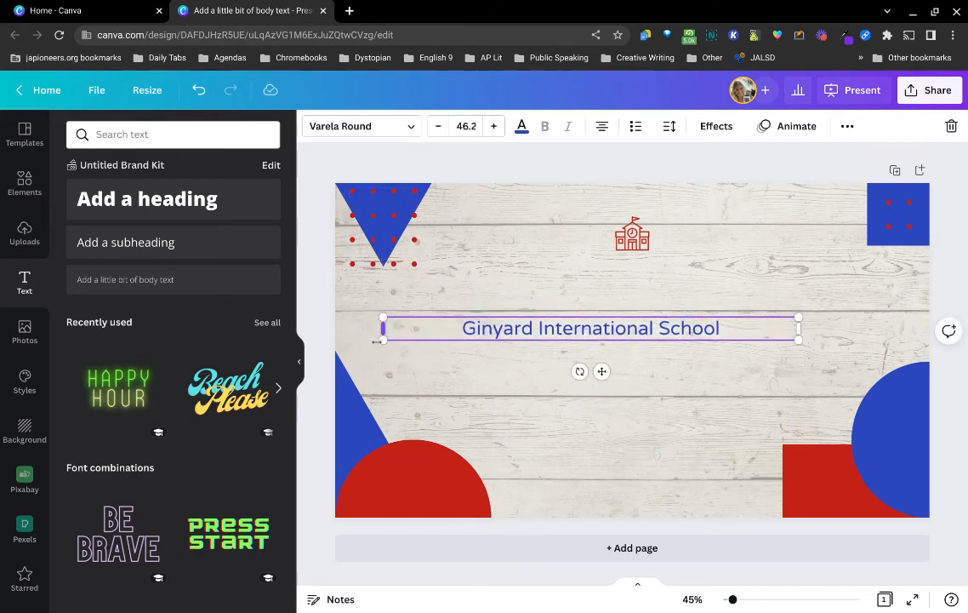
pyautogui.moveTo(377, 341); pyautogui.dragTo(622, 387)
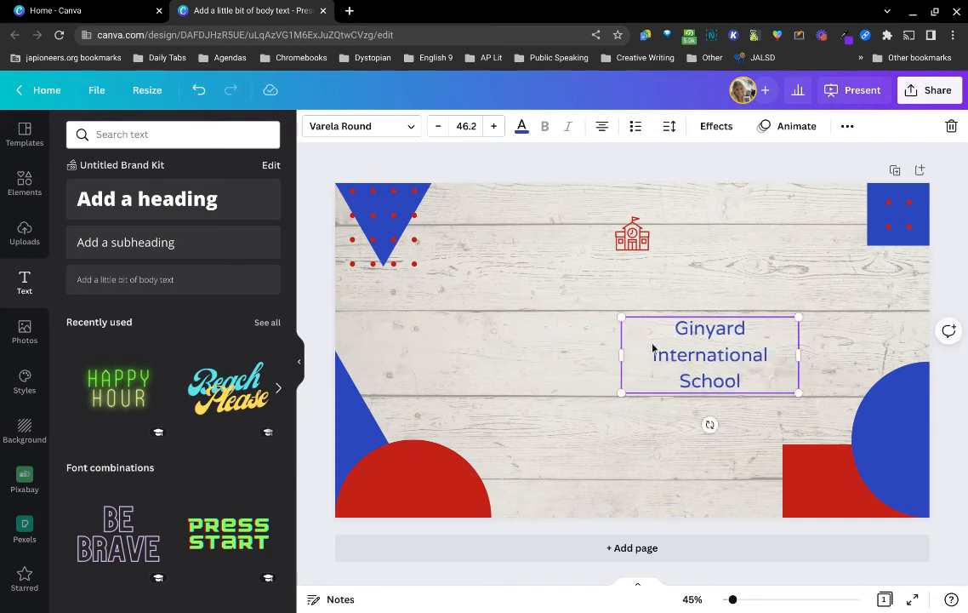
# Place the school name text over the red semicircle, shrink it to size 36.2, and widen its box to wrap onto two lines
pyautogui.moveTo(658, 341); pyautogui.dragTo(360, 465)
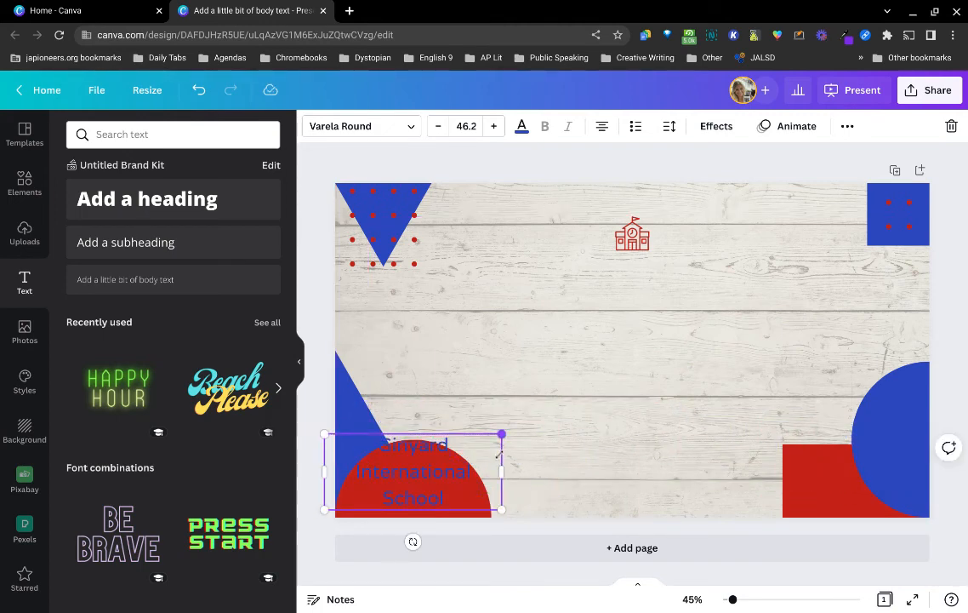
pyautogui.moveTo(501, 435); pyautogui.dragTo(463, 450)
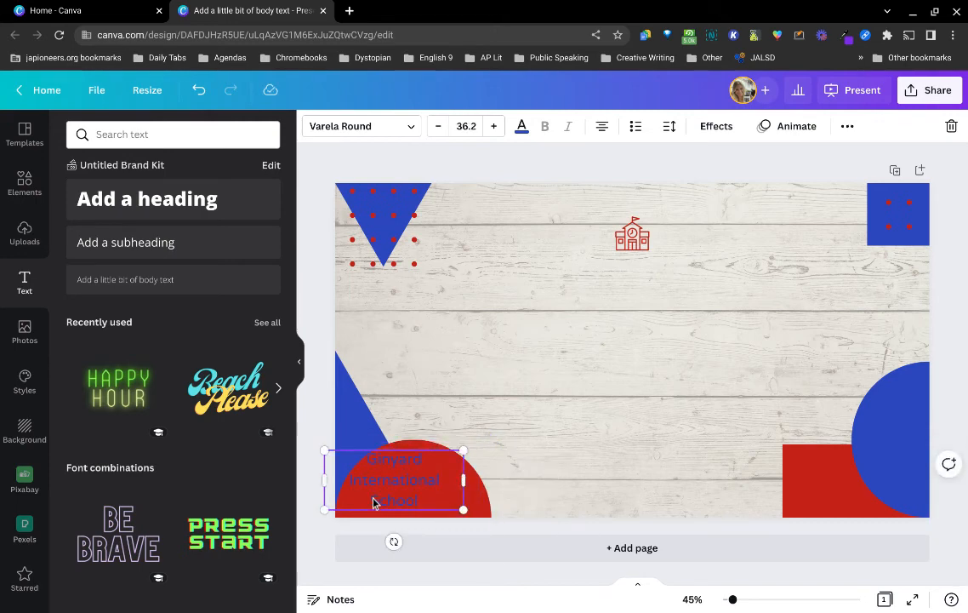
pyautogui.moveTo(373, 502); pyautogui.dragTo(391, 496)
pyautogui.moveTo(482, 502); pyautogui.dragTo(537, 514)
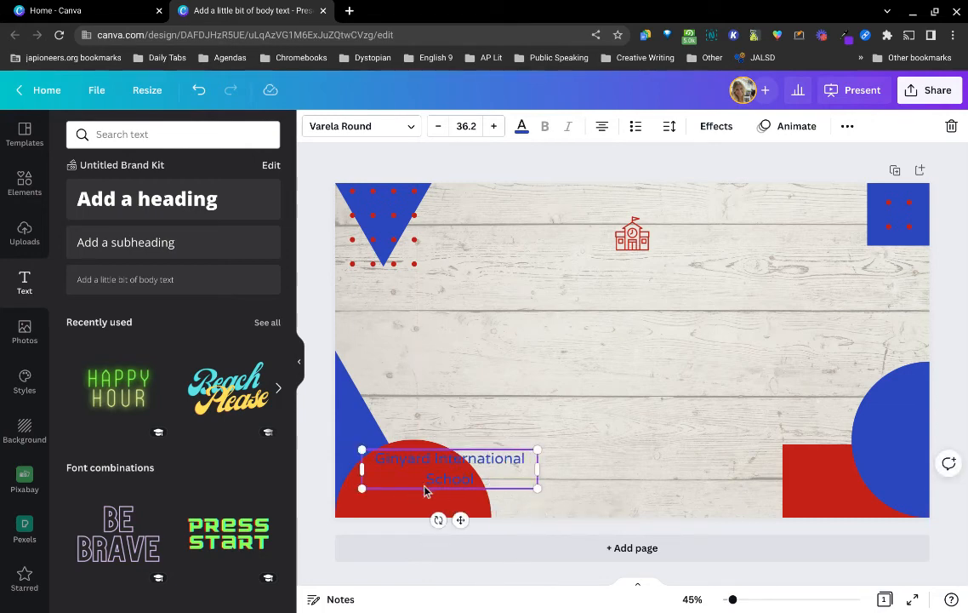
# Shrink the school name text to size 25.2 and fit it on two lines inside the red semicircle
pyautogui.moveTo(425, 491); pyautogui.dragTo(394, 503)
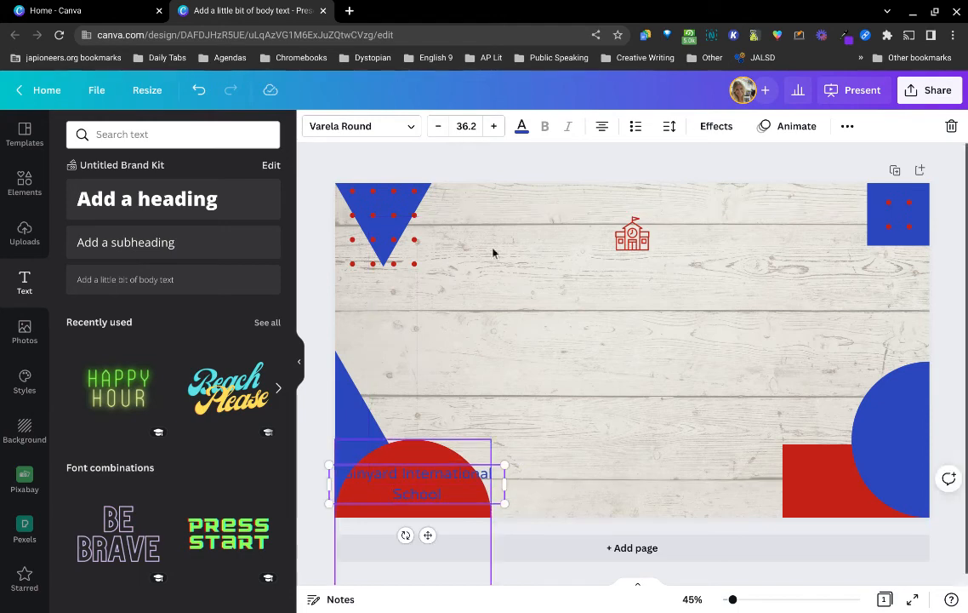
pyautogui.click(443, 134)
pyautogui.click(442, 135)
pyautogui.click(443, 134)
pyautogui.click(442, 134)
pyautogui.click(443, 135)
pyautogui.click(442, 134)
pyautogui.click(442, 135)
pyautogui.doubleClick(442, 135)
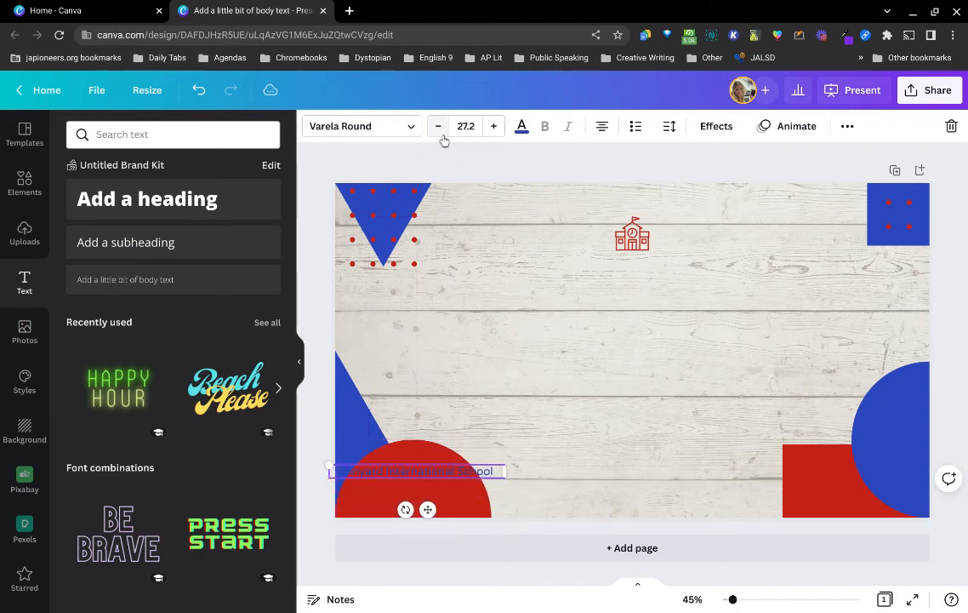
pyautogui.click(442, 136)
pyautogui.click(442, 136)
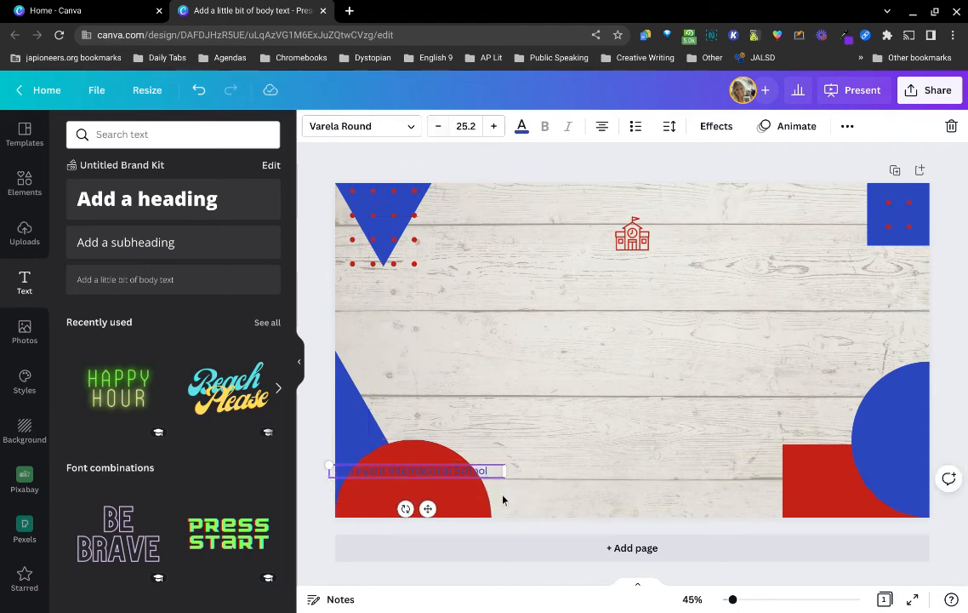
pyautogui.moveTo(504, 499); pyautogui.dragTo(430, 509)
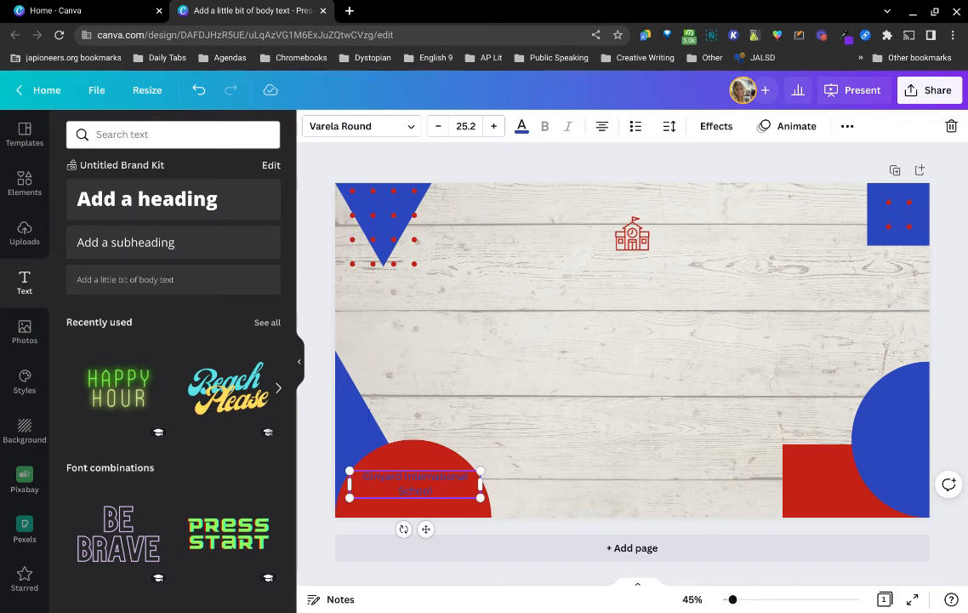
pyautogui.click(482, 411)
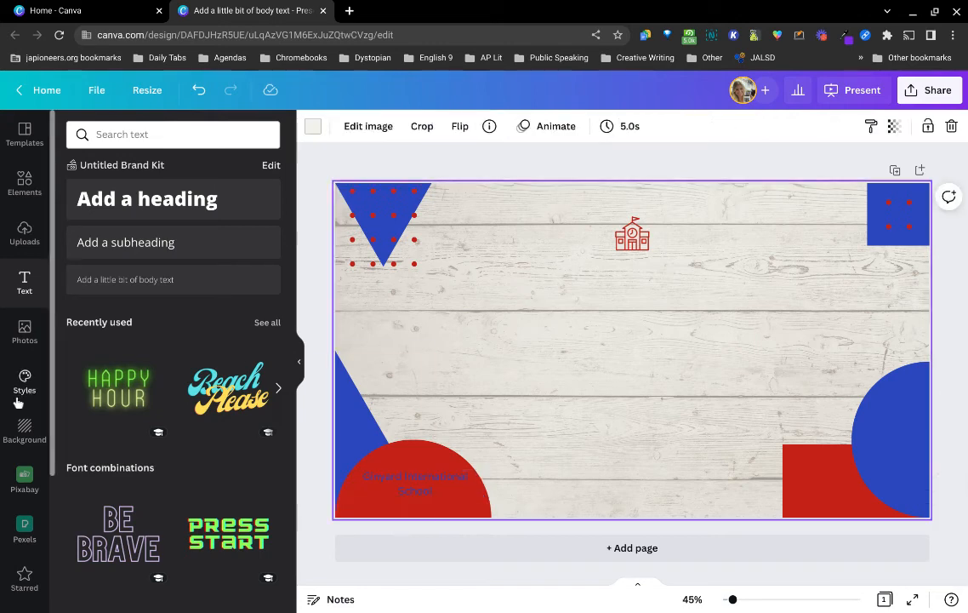
# Look through the editor's Uploads, Elements, Background, Styles, Text and Photos collections
pyautogui.scroll(-5, 21, 387)
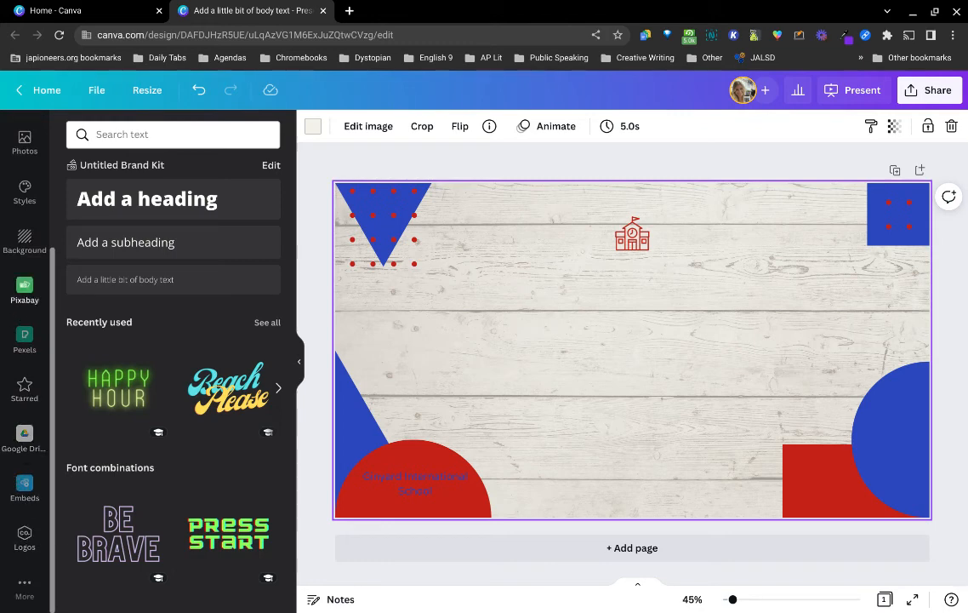
pyautogui.scroll(4, 24, 289)
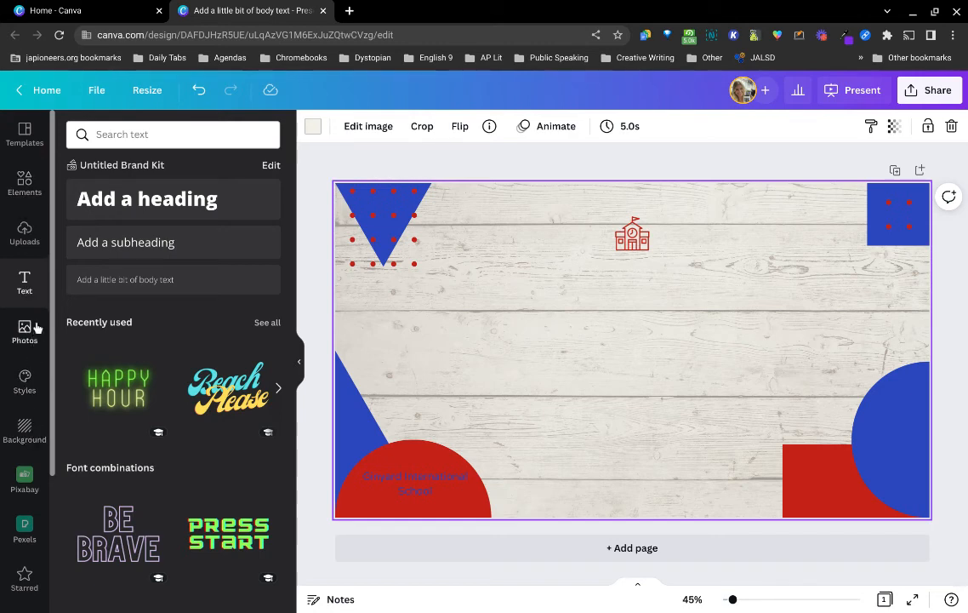
pyautogui.click(24, 252)
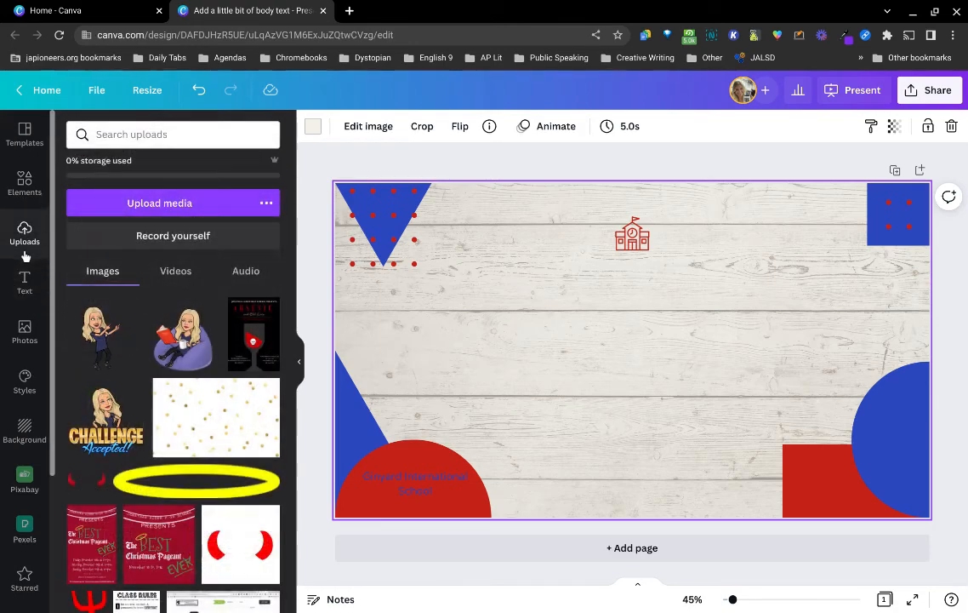
pyautogui.click(22, 186)
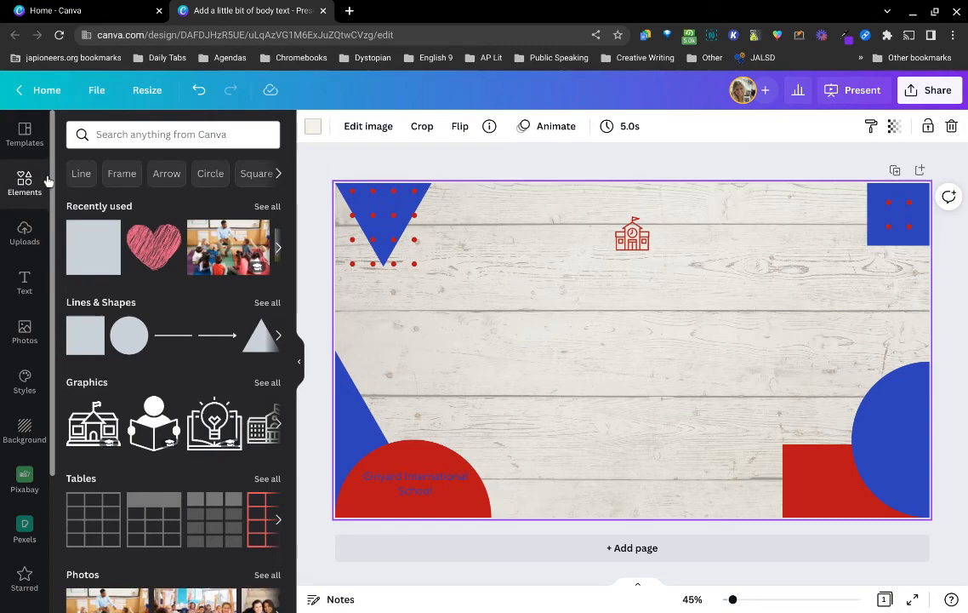
pyautogui.click(6, 421)
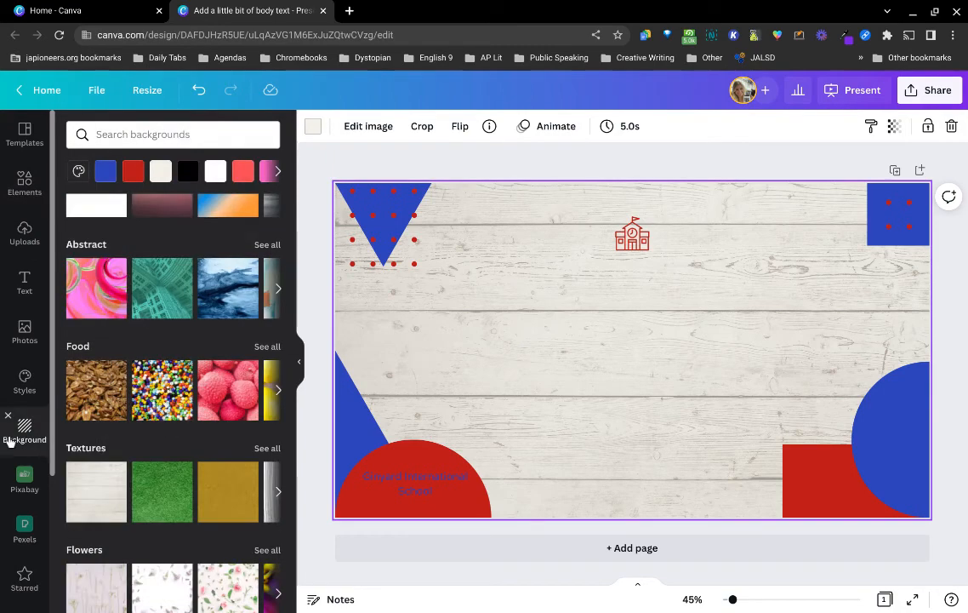
pyautogui.click(6, 409)
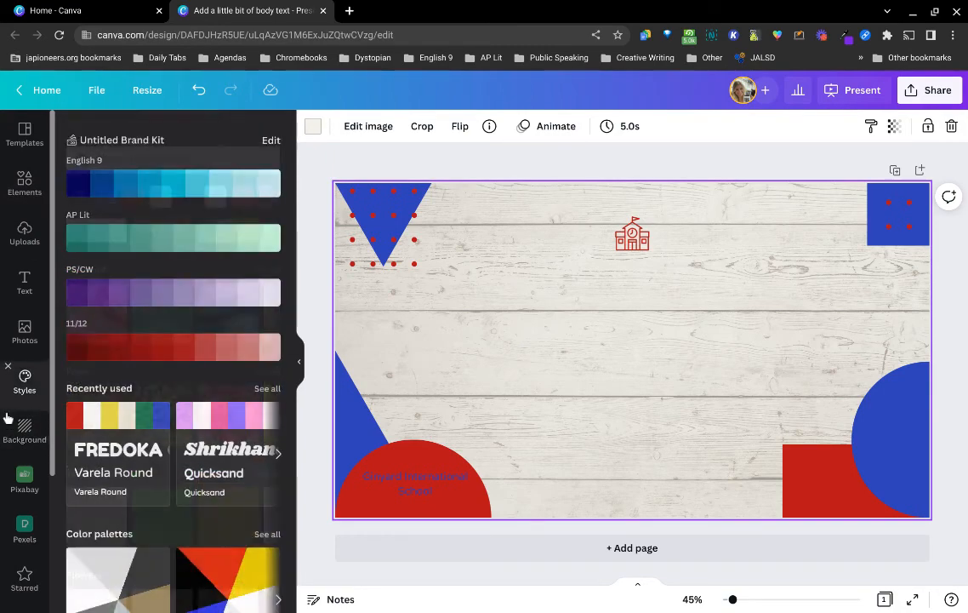
pyautogui.click(4, 357)
pyautogui.click(4, 285)
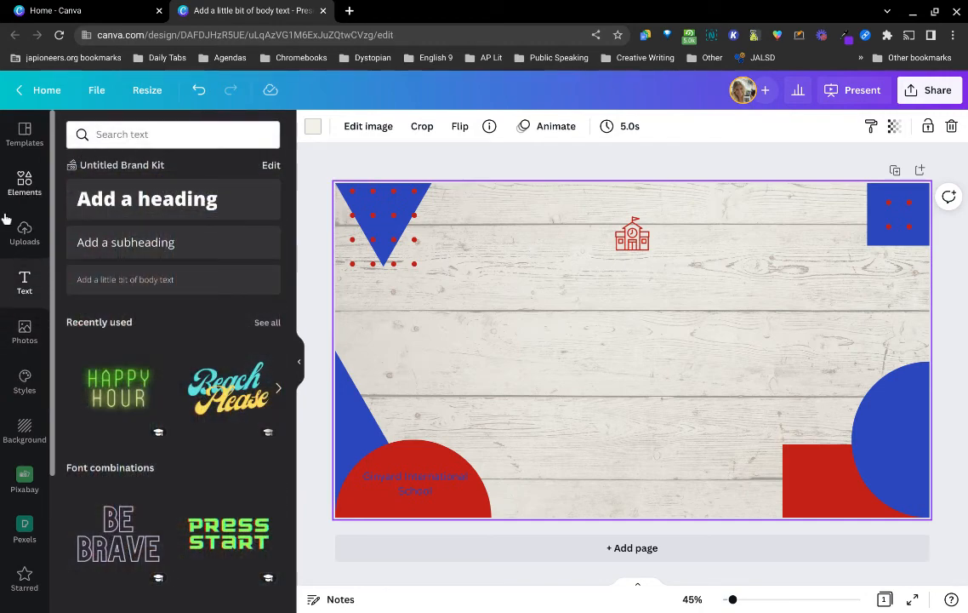
pyautogui.click(13, 353)
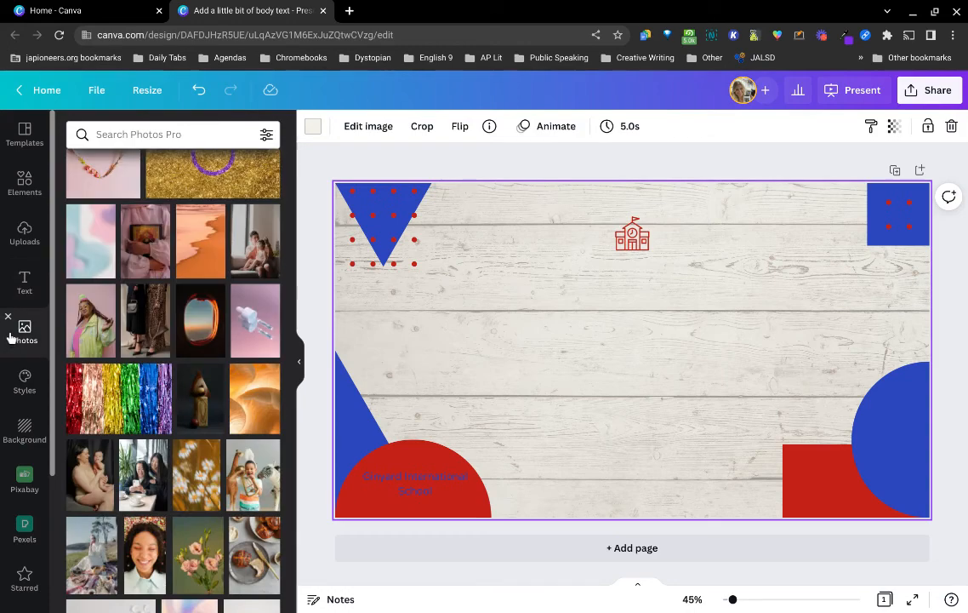
# Examine the Elements search suggestions and the categories from lines and shapes through tables, photos, videos and audio
pyautogui.click(26, 183)
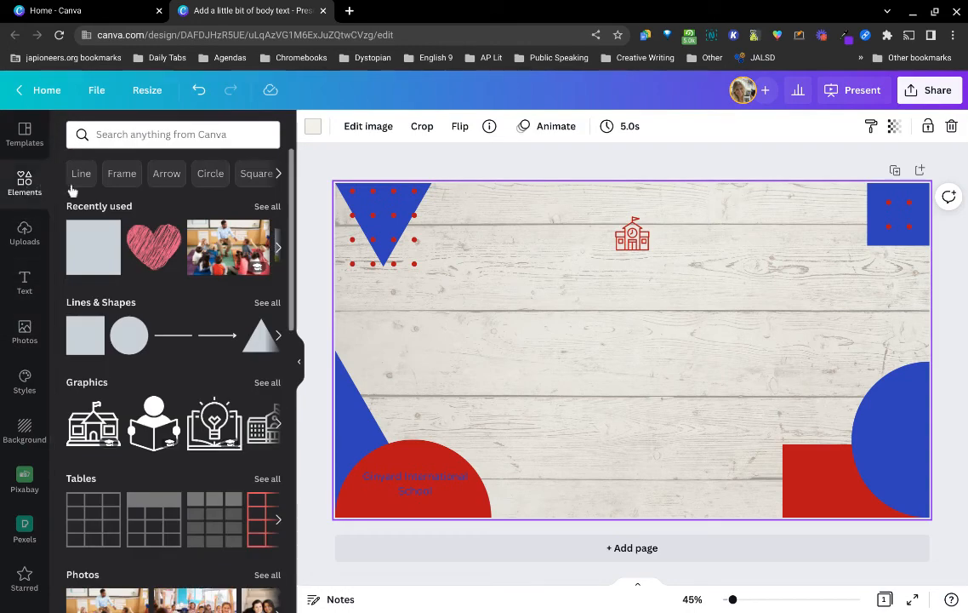
pyautogui.click(107, 138)
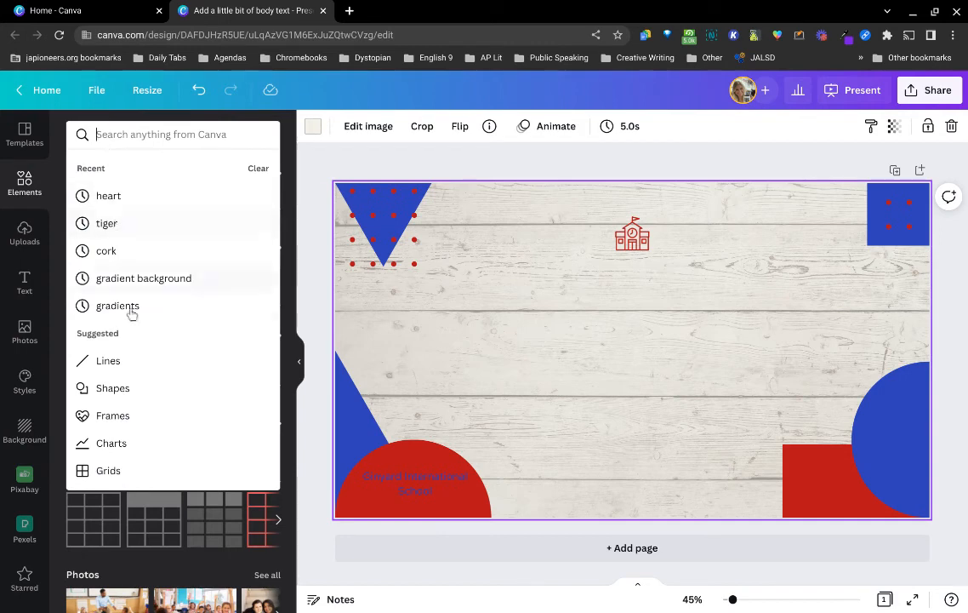
pyautogui.scroll(-3, 190, 465)
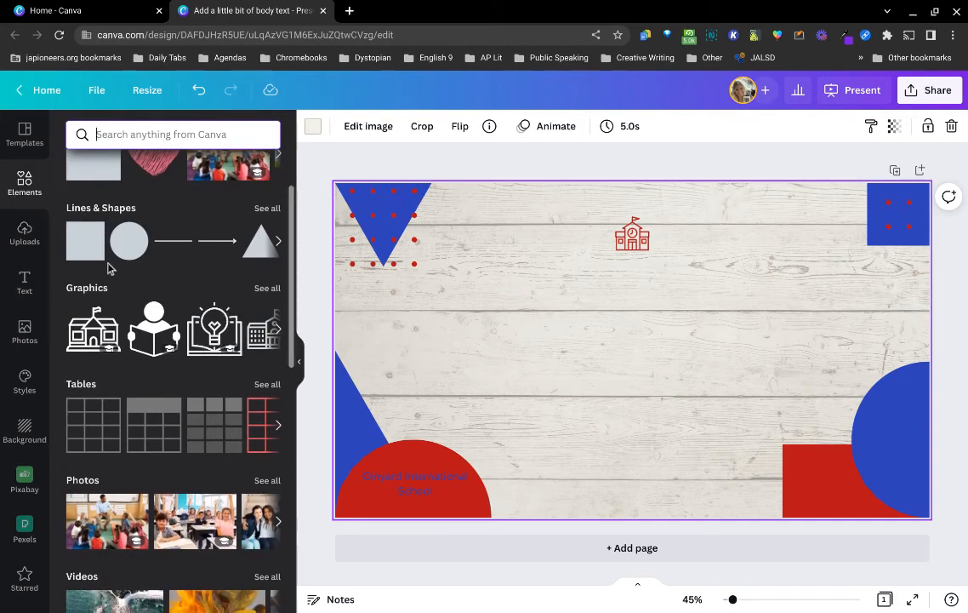
pyautogui.hscroll(1, 173, 241)
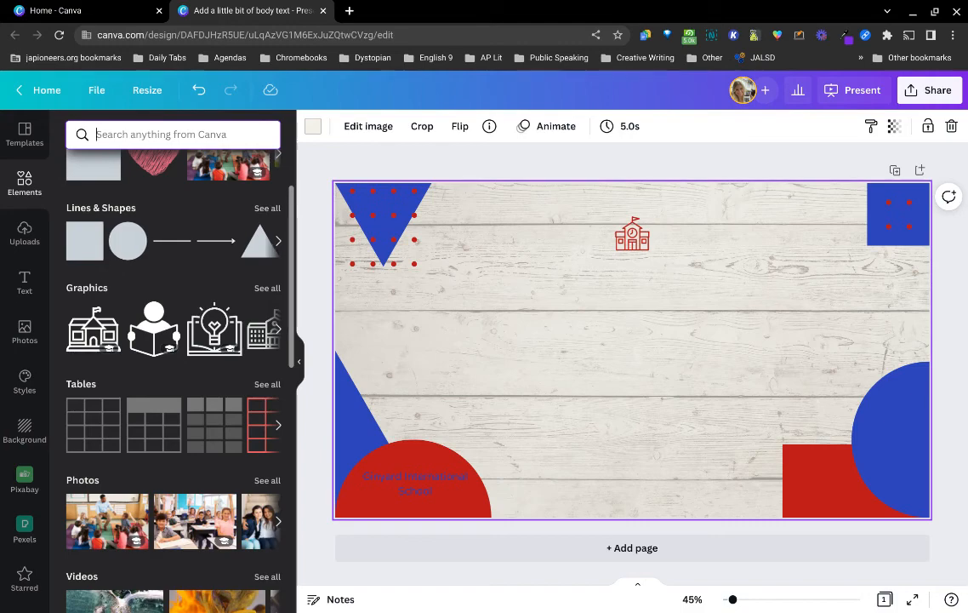
pyautogui.scroll(-5, 173, 420)
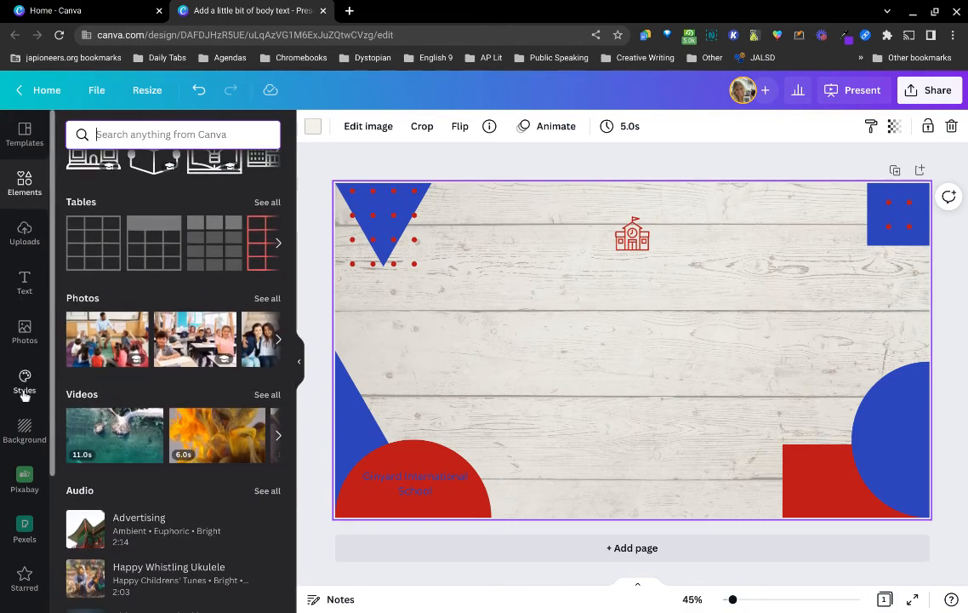
# Open the photo and style collections and remove Styles from the editor's side tools
pyautogui.click(25, 332)
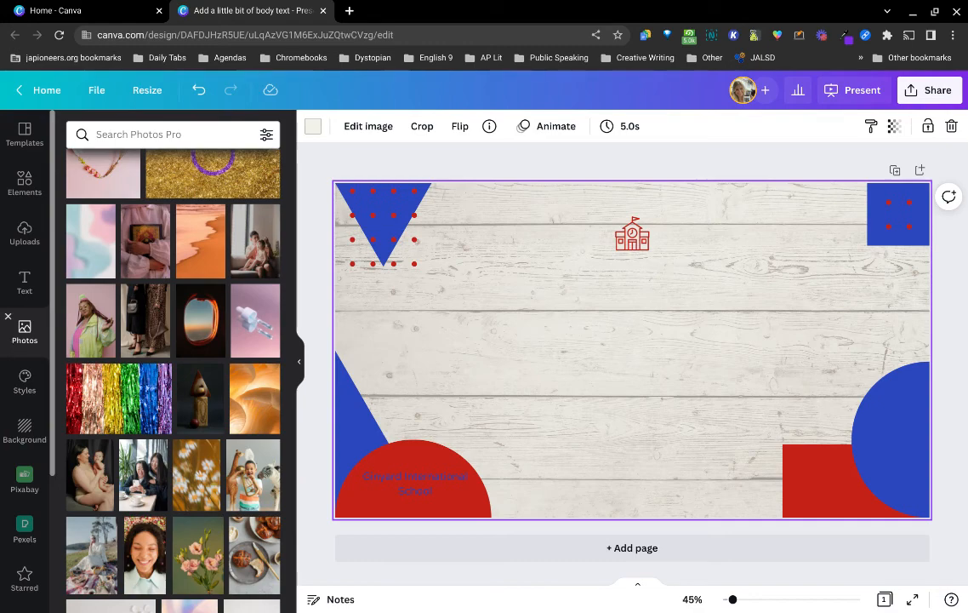
pyautogui.click(12, 384)
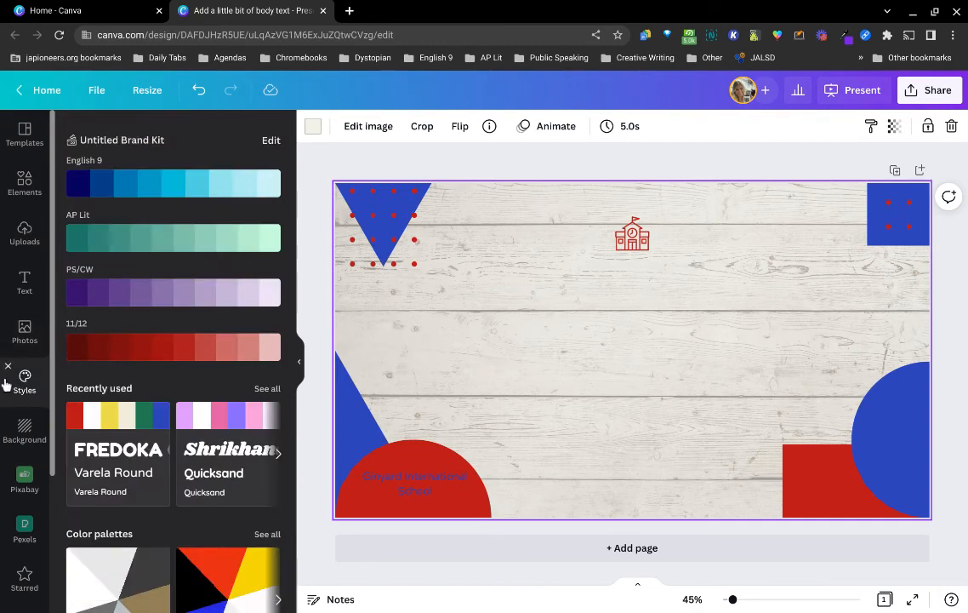
pyautogui.click(7, 367)
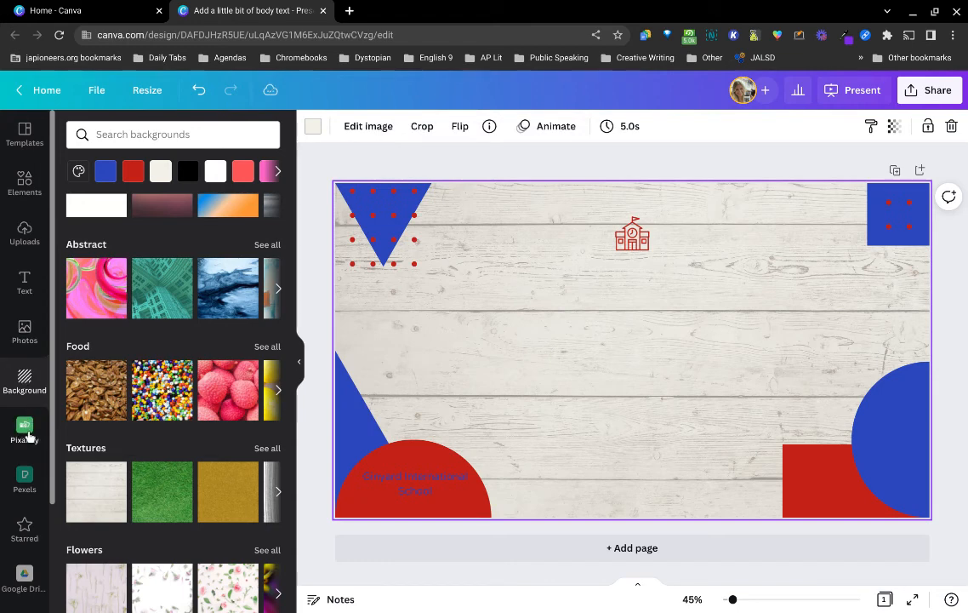
# Open the starred items, add Videos to the side tools from the additional apps, and remove it again
pyautogui.scroll(-2, 27, 430)
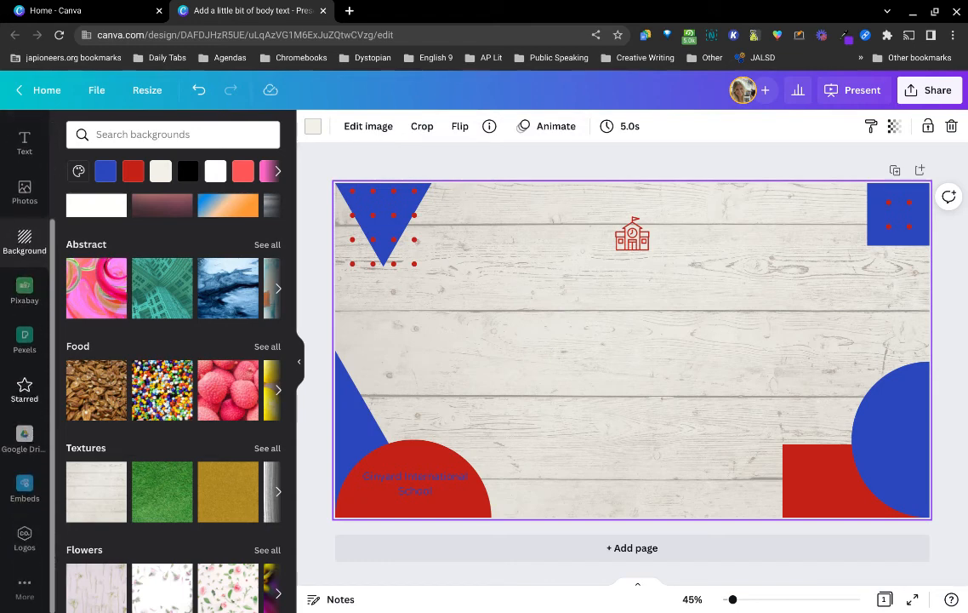
pyautogui.click(25, 389)
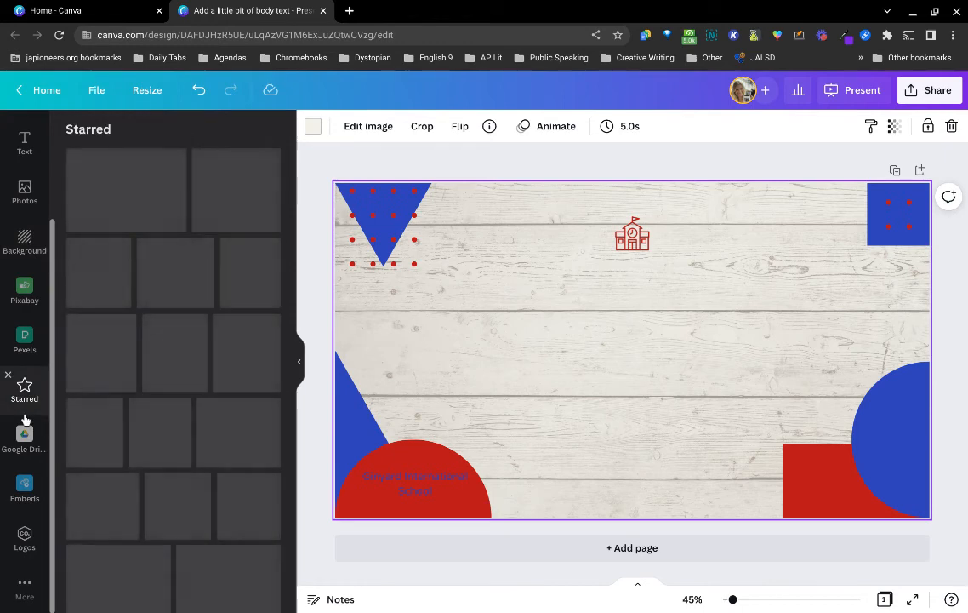
pyautogui.click(25, 588)
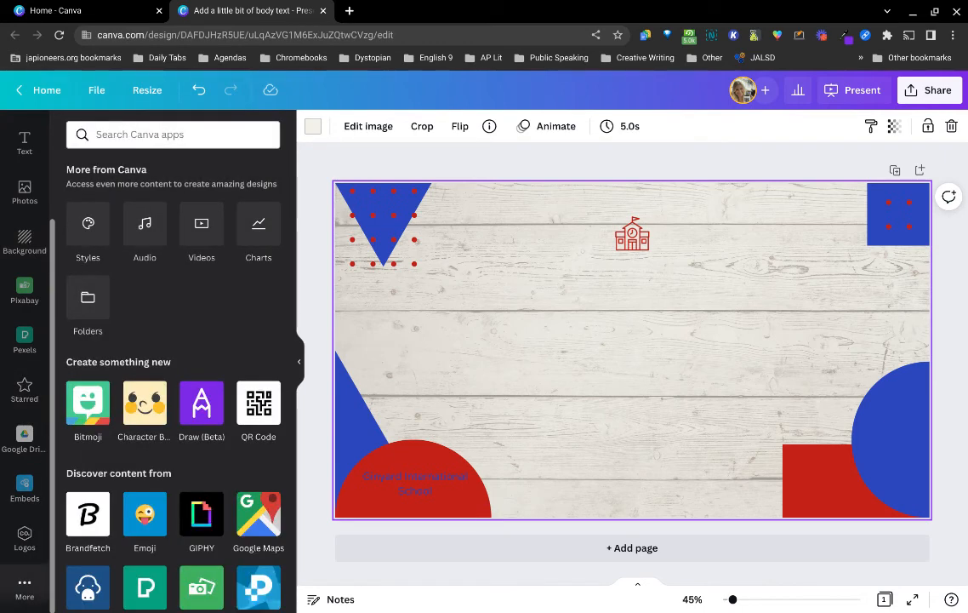
pyautogui.click(196, 255)
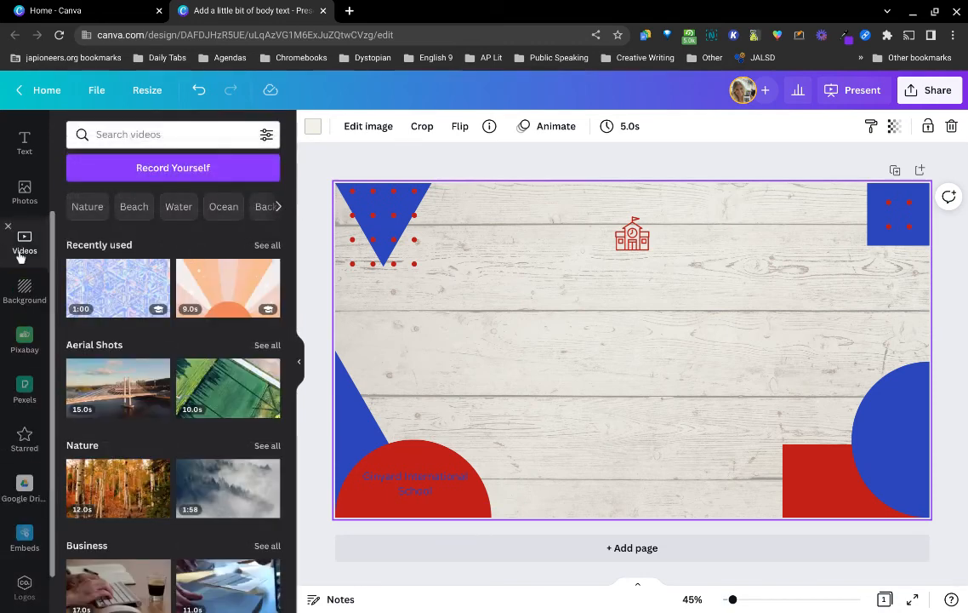
pyautogui.click(8, 226)
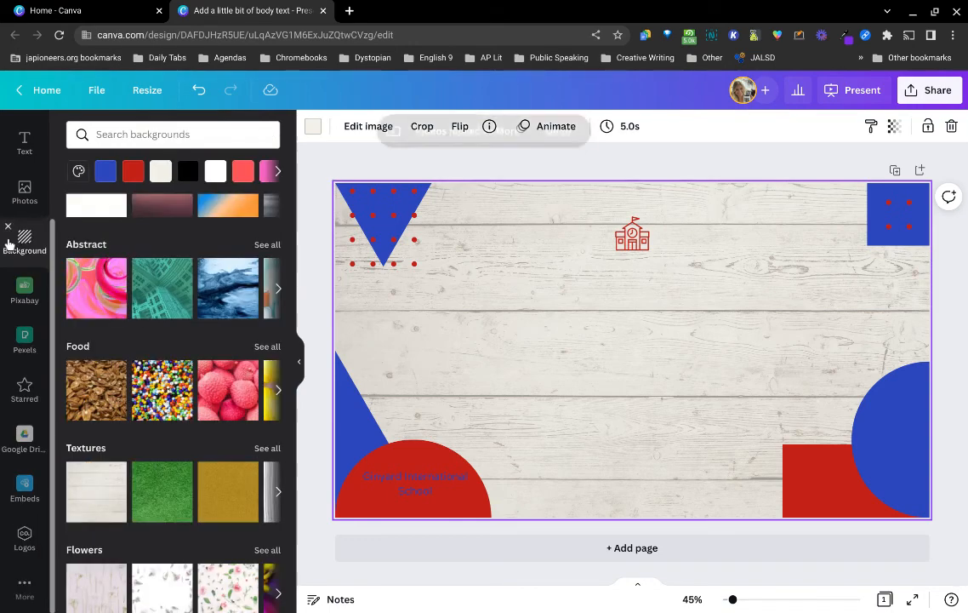
# Examine the additional Canva apps for creating something new, discovering content and importing media
pyautogui.click(24, 587)
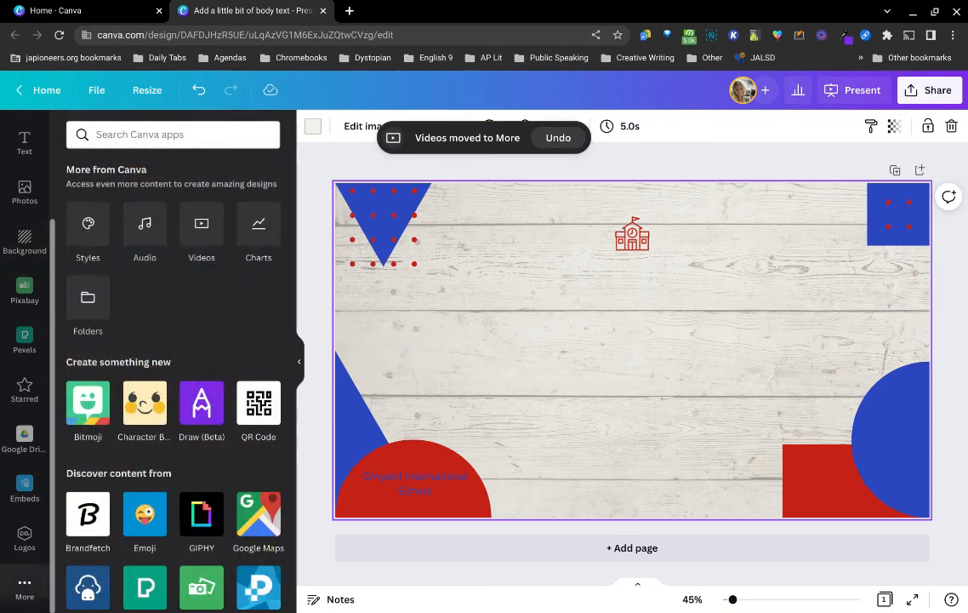
pyautogui.scroll(-1, 173, 368)
pyautogui.scroll(-1, 173, 369)
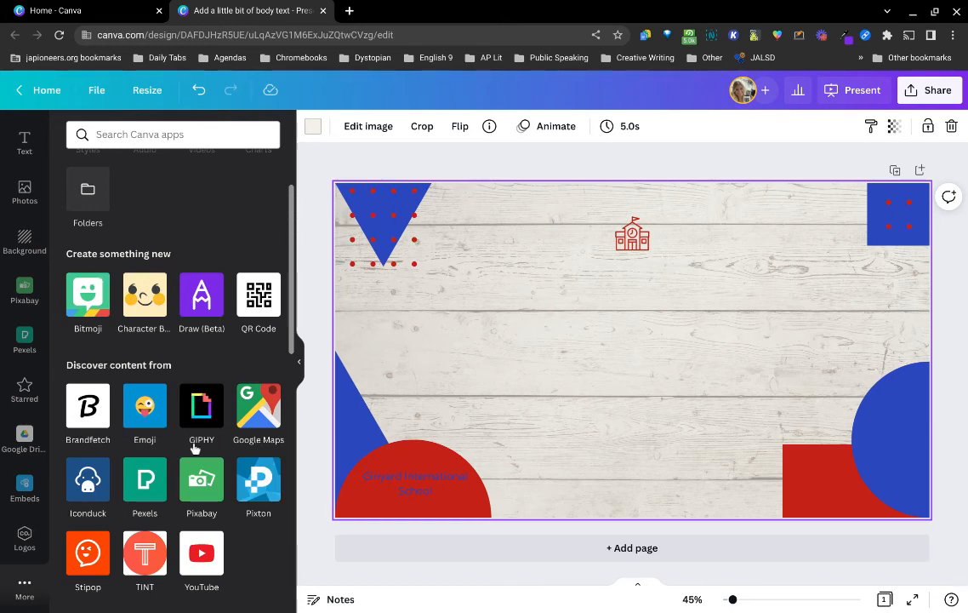
pyautogui.scroll(-3, 194, 448)
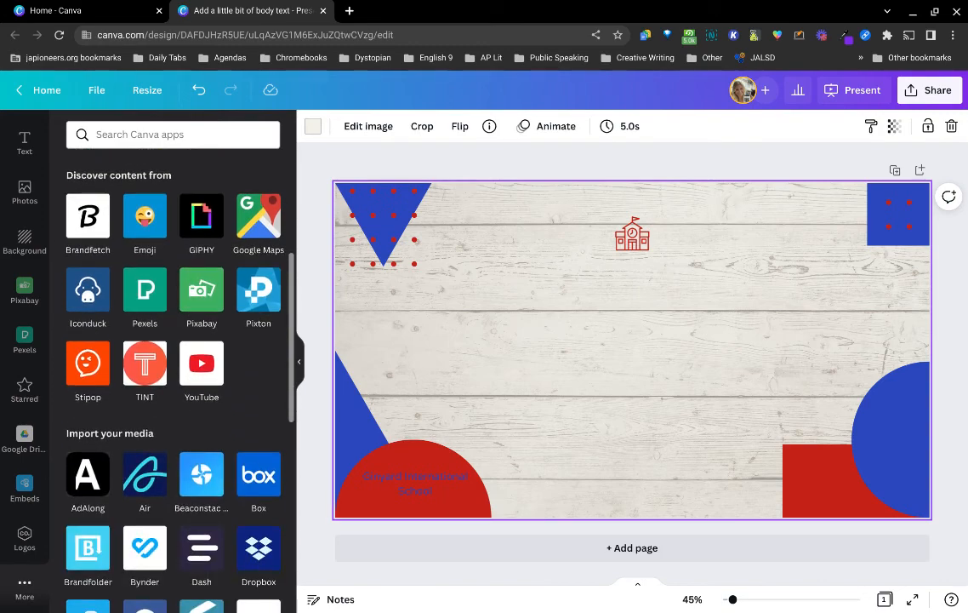
pyautogui.scroll(-5, 202, 375)
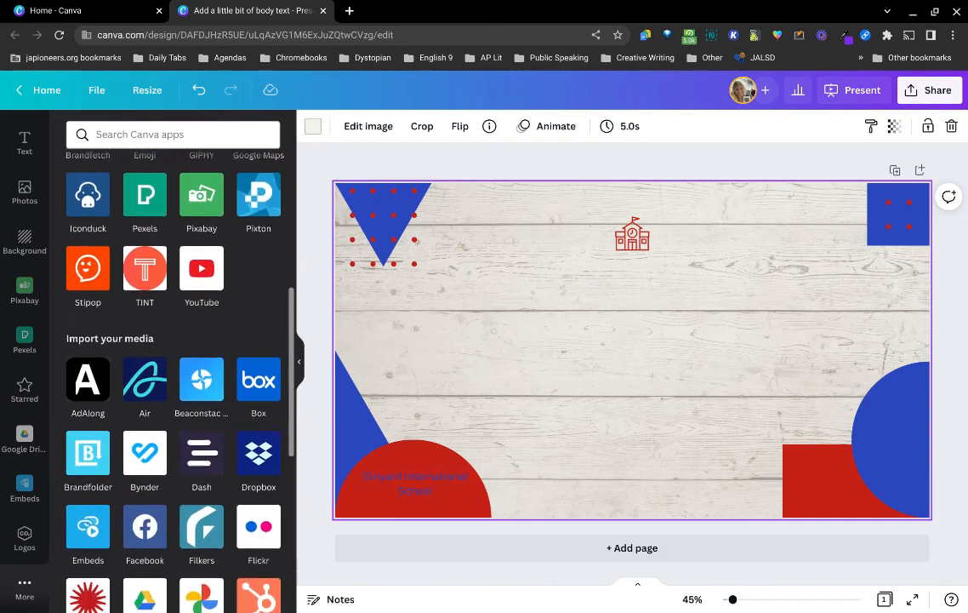
pyautogui.scroll(-3, 174, 357)
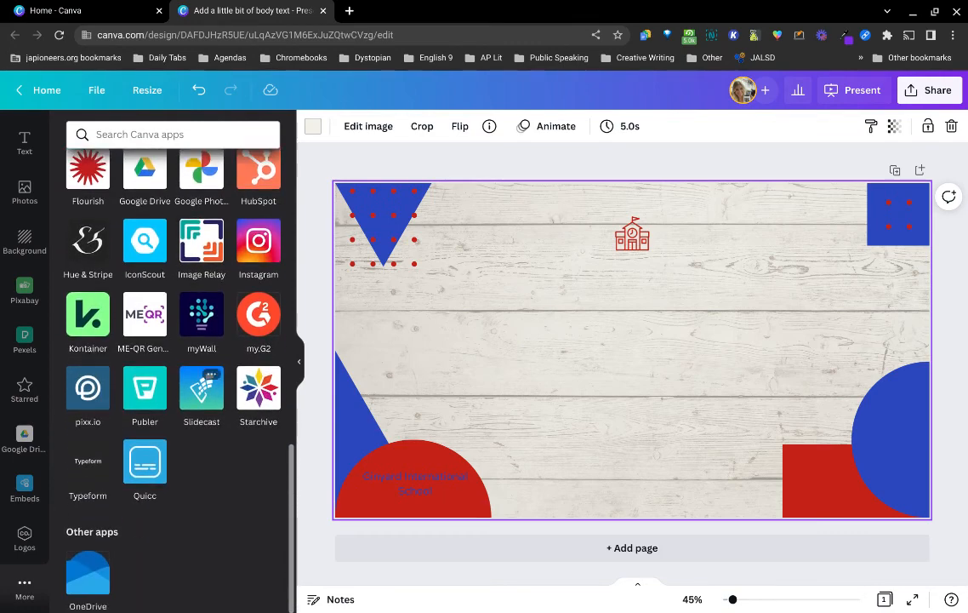
pyautogui.scroll(7, 170, 358)
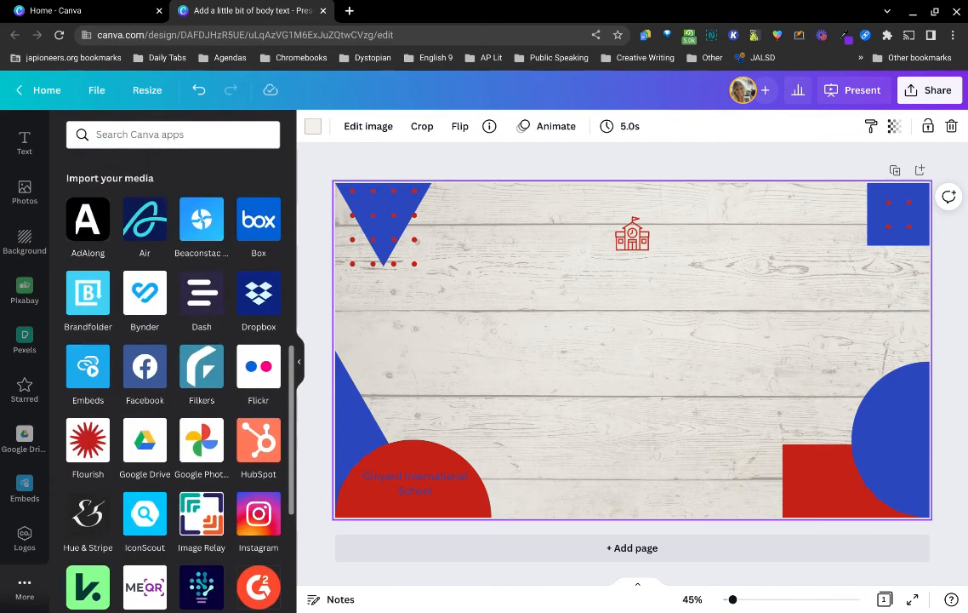
pyautogui.scroll(5, 174, 357)
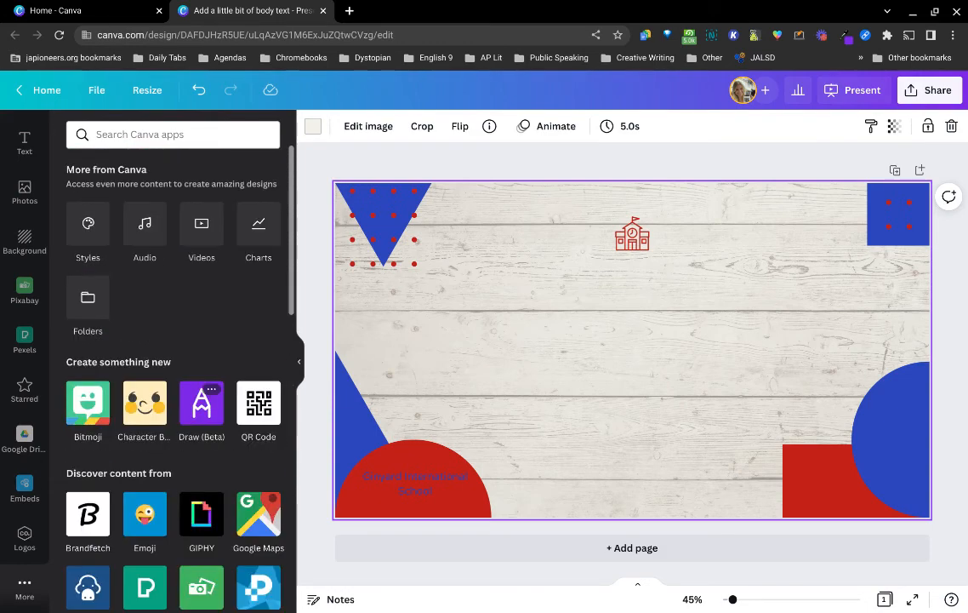
pyautogui.scroll(-3, 149, 491)
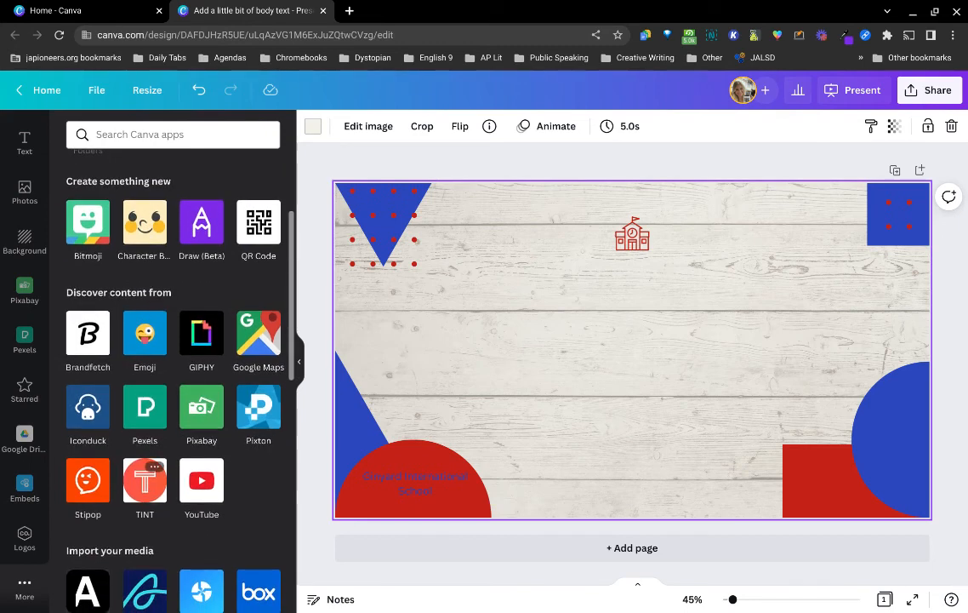
pyautogui.scroll(3, 31, 294)
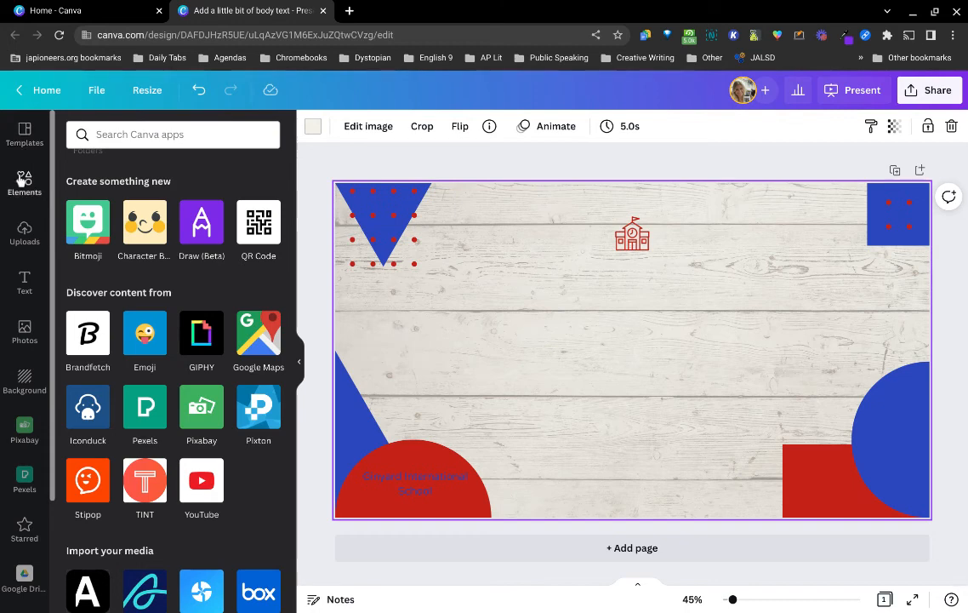
# Look through the side tools, open the templates and return from the Mathematics Class set to the full template list
pyautogui.scroll(-3, 24, 208)
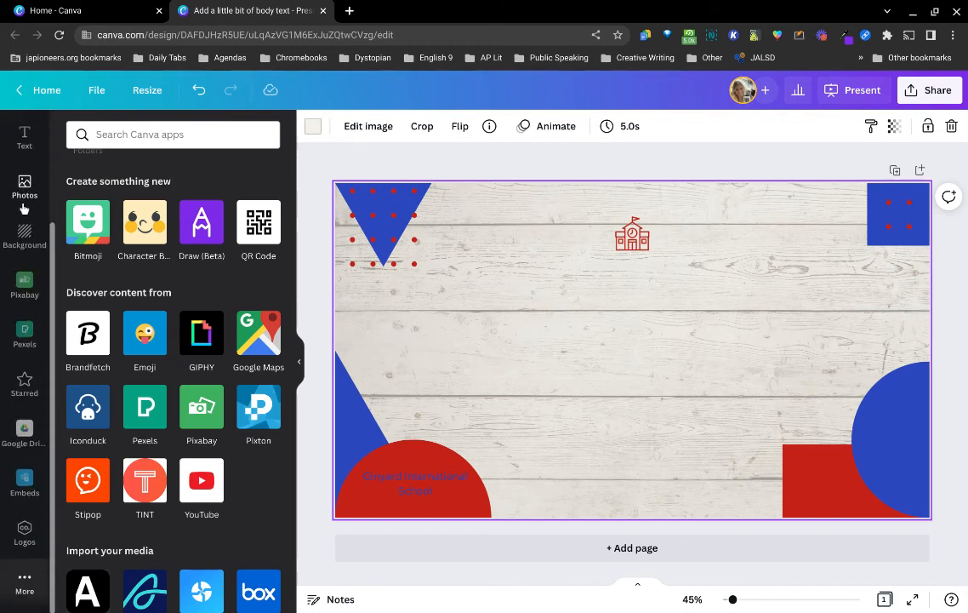
pyautogui.scroll(3, 25, 209)
pyautogui.click(17, 141)
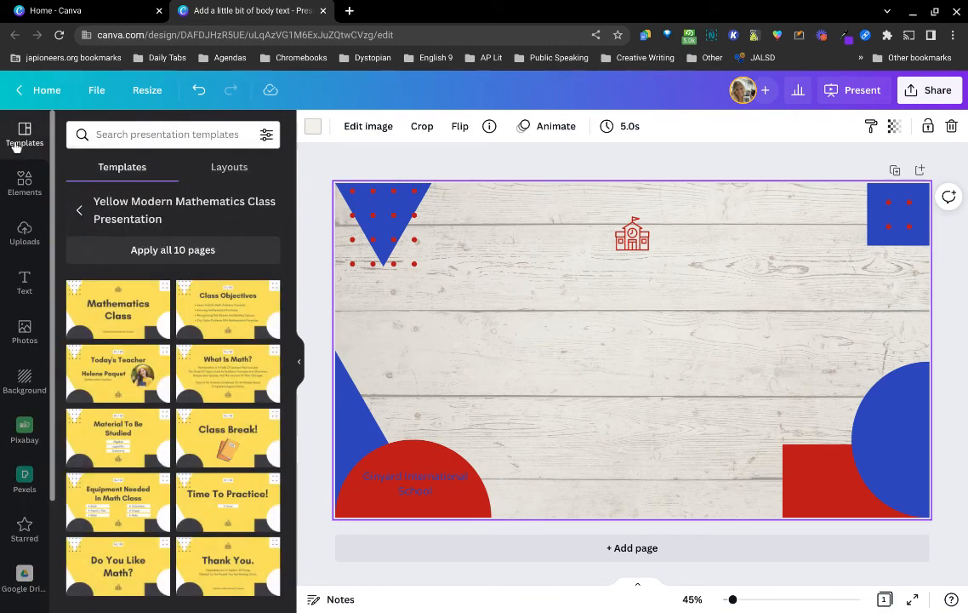
pyautogui.click(78, 210)
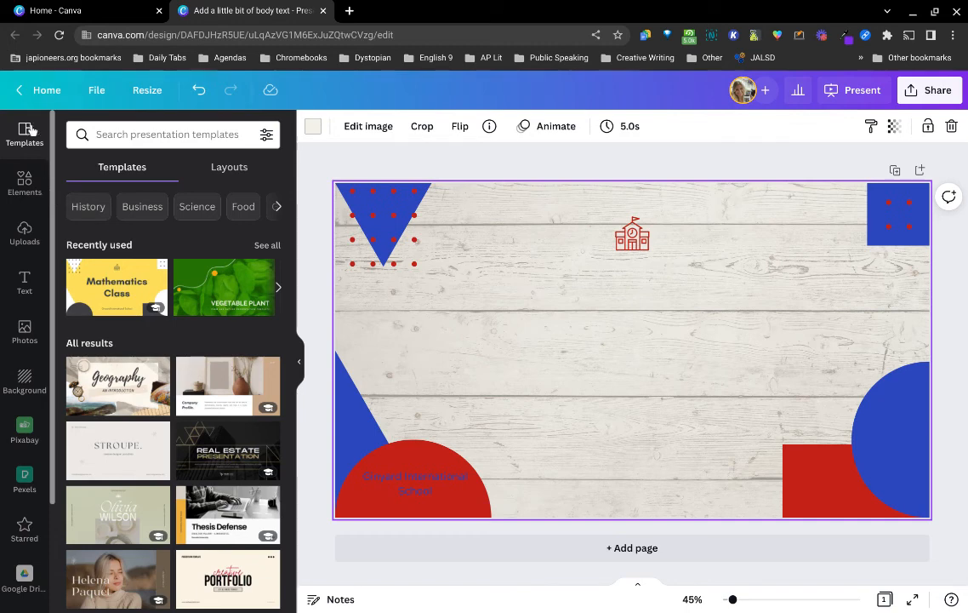
# Return to the home page, create a blank Video design and add two blank pages to its timeline
pyautogui.click(19, 95)
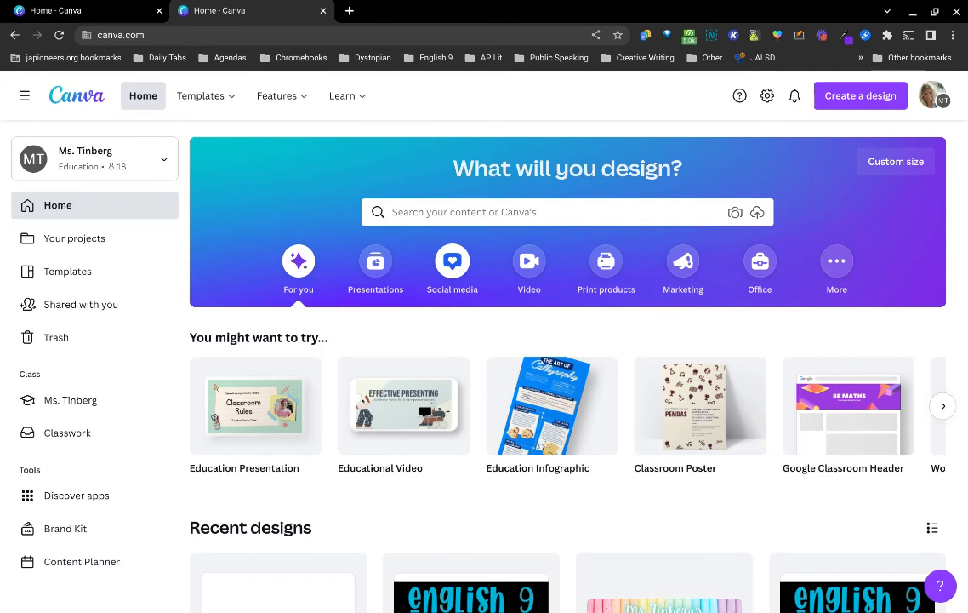
pyautogui.click(519, 288)
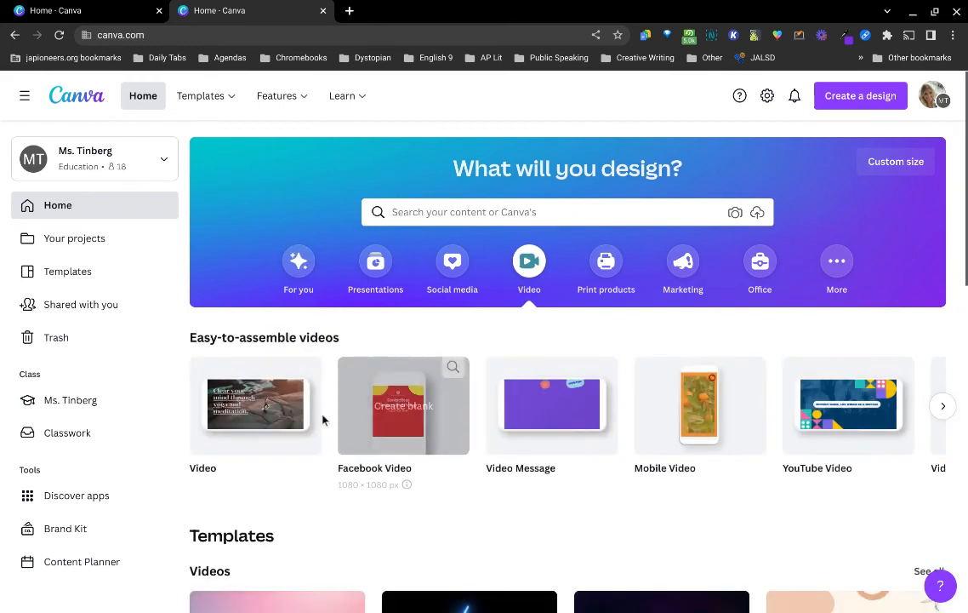
pyautogui.click(288, 426)
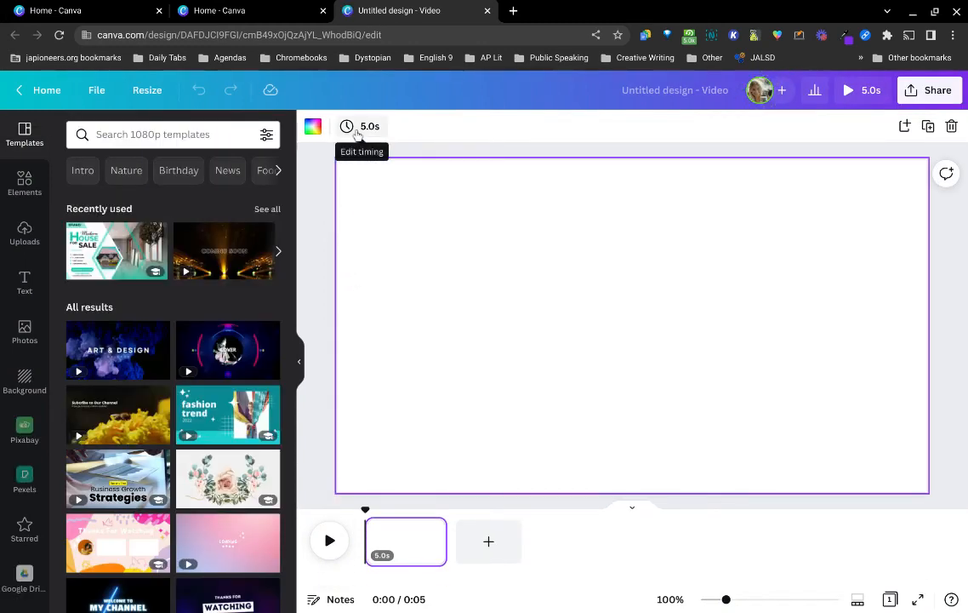
pyautogui.click(473, 562)
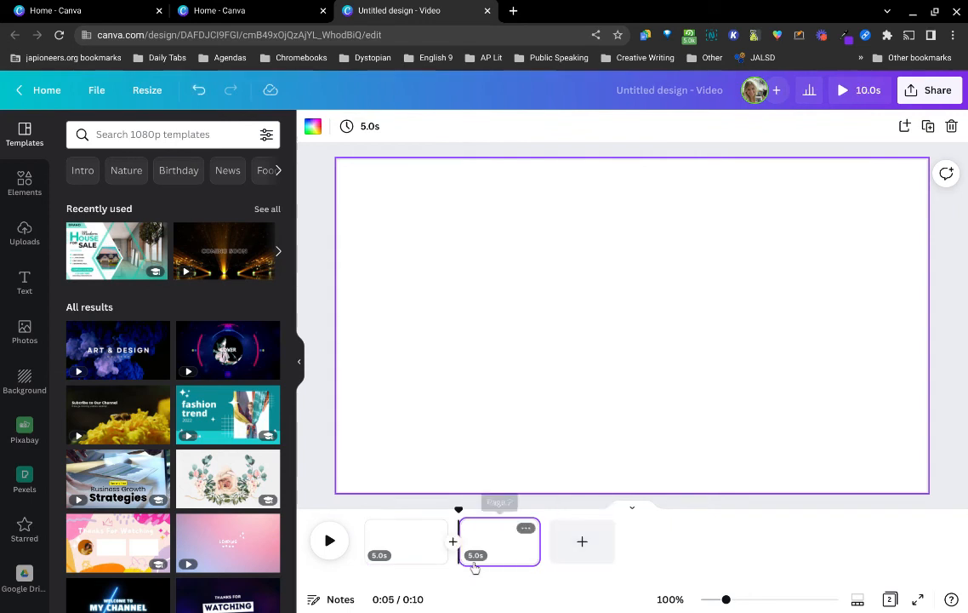
pyautogui.click(561, 561)
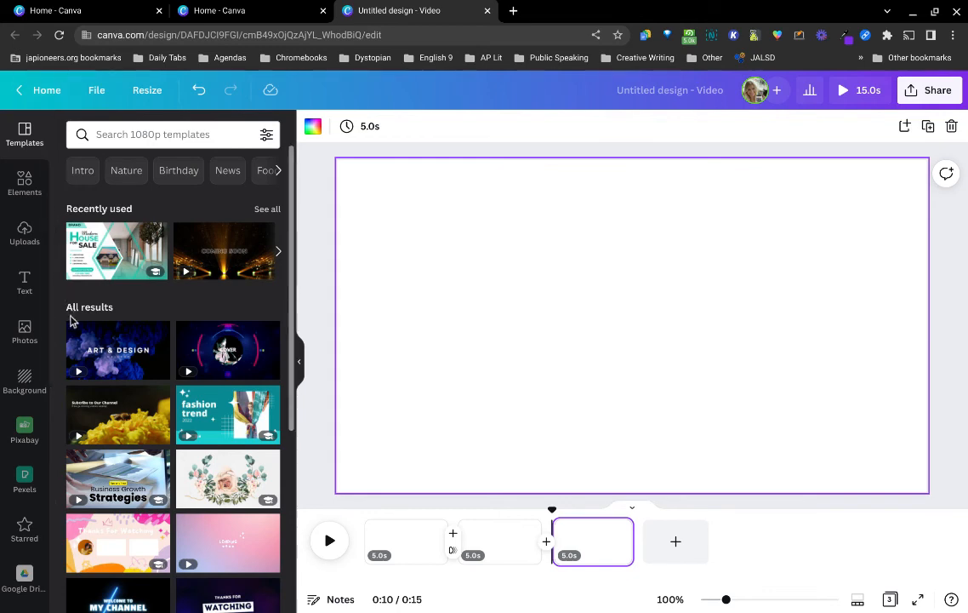
# Apply the Art & Design template to the video's third page, shorten its clip to 23.5 s and place it first in the timeline
pyautogui.click(103, 375)
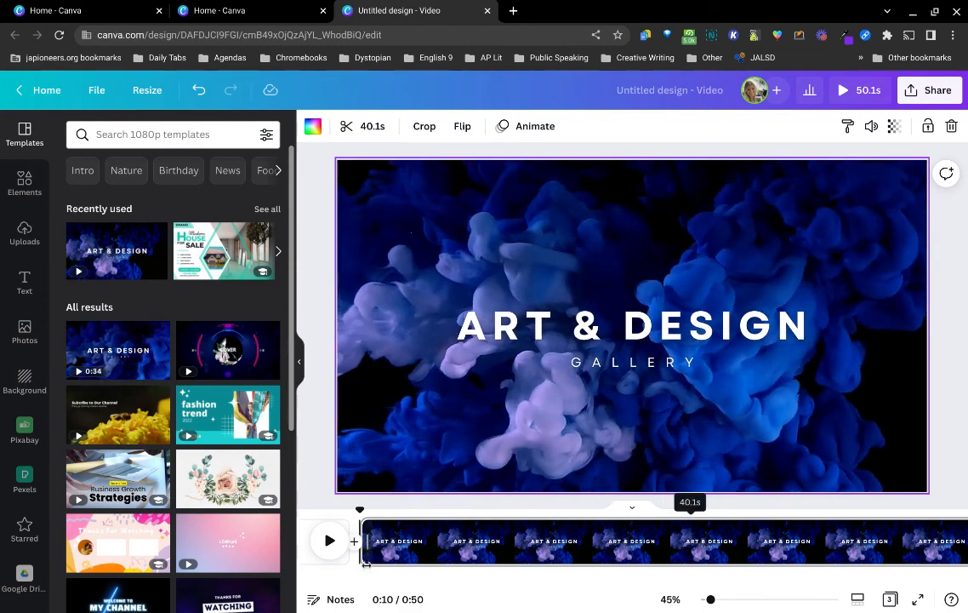
pyautogui.moveTo(364, 559); pyautogui.dragTo(460, 578)
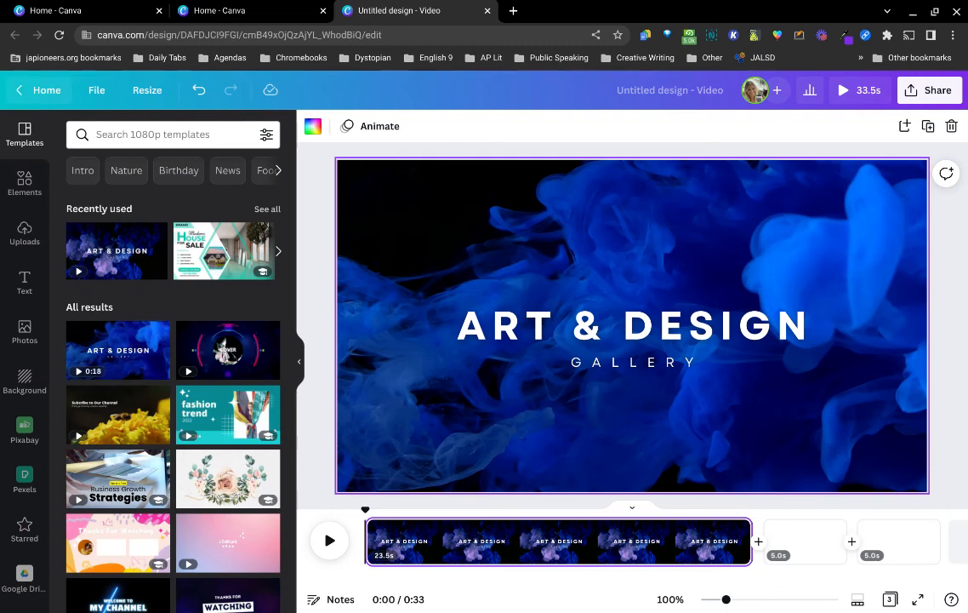
# Return to the home page and open the recent presentation "Add a little bit of body text"
pyautogui.click(40, 92)
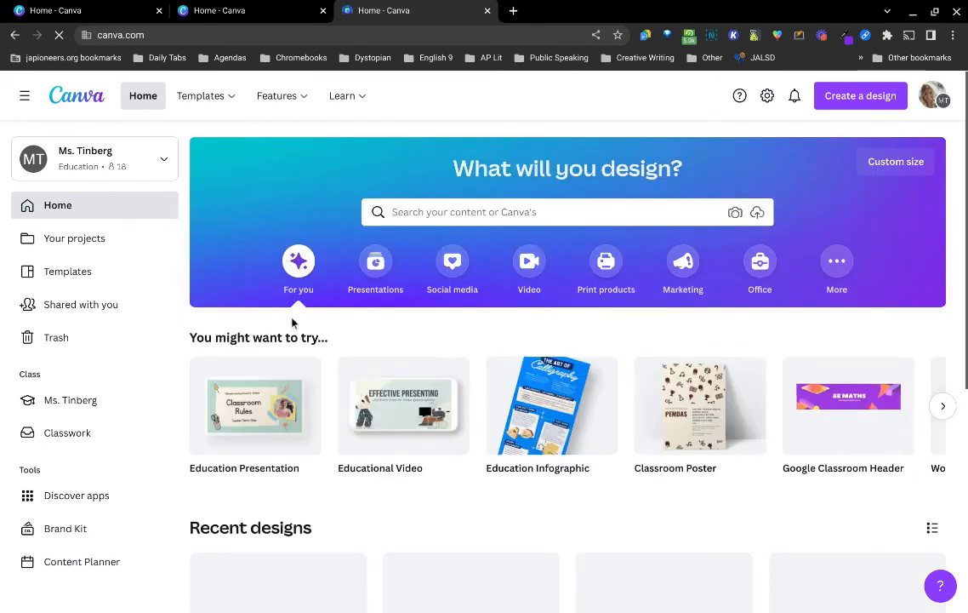
pyautogui.scroll(-3, 289, 320)
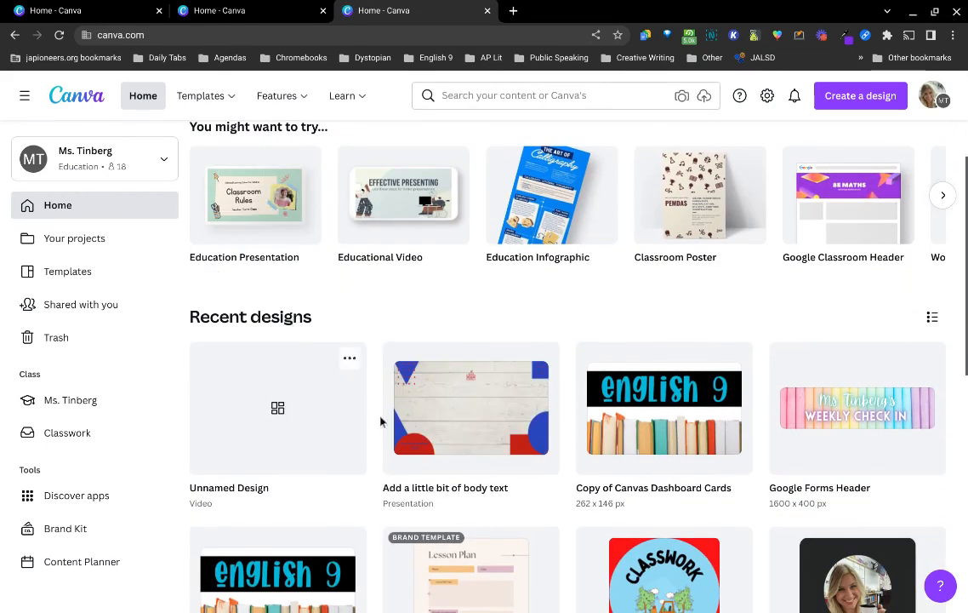
pyautogui.click(406, 428)
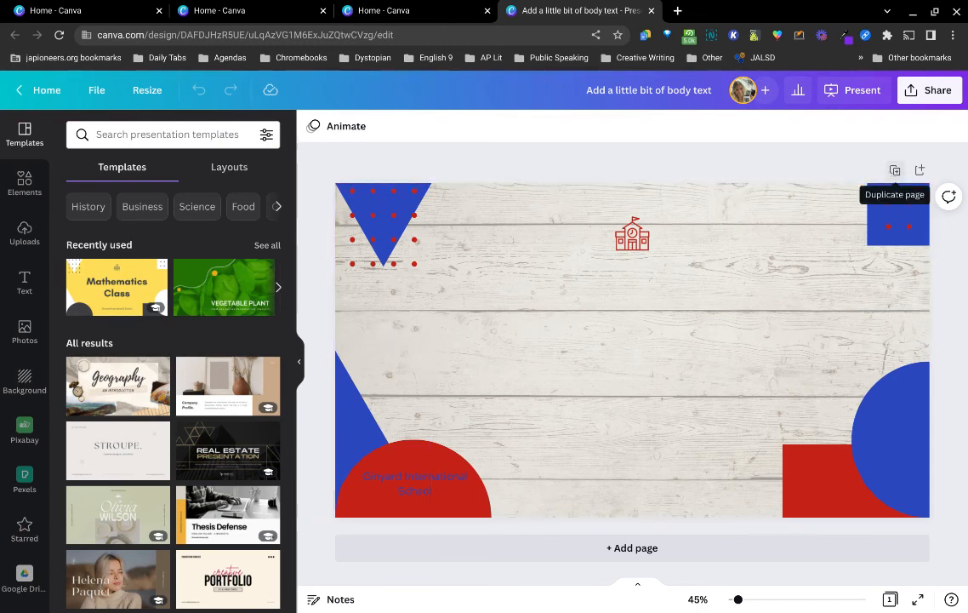
# Duplicate the presentation page and delete the copy, twice in a row
pyautogui.click(896, 170)
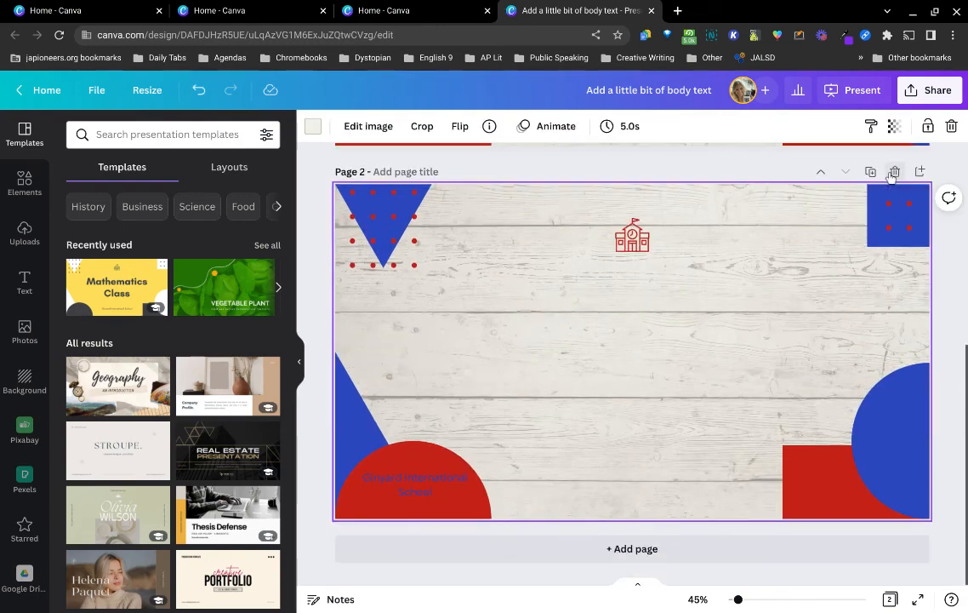
pyautogui.click(894, 172)
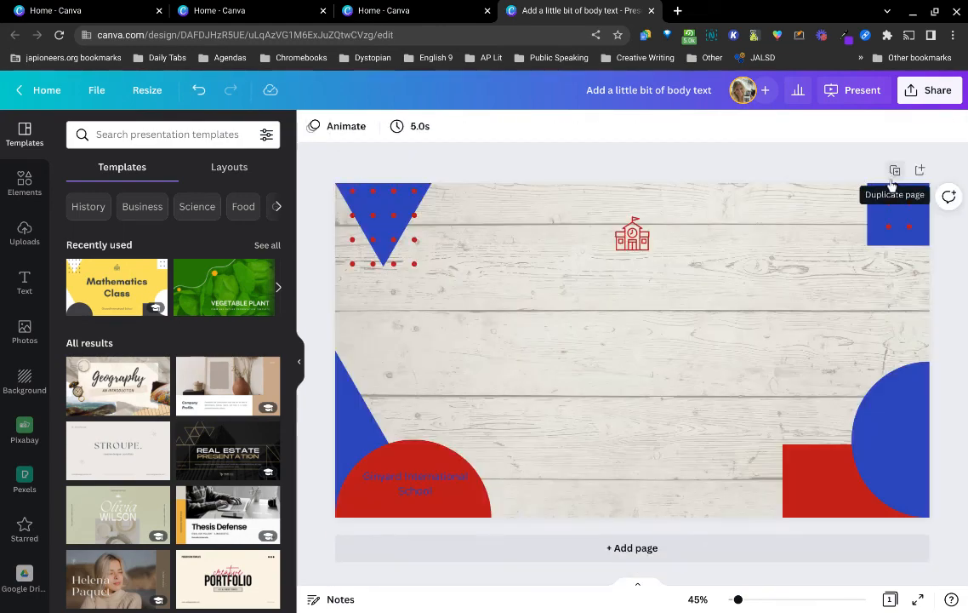
pyautogui.click(895, 171)
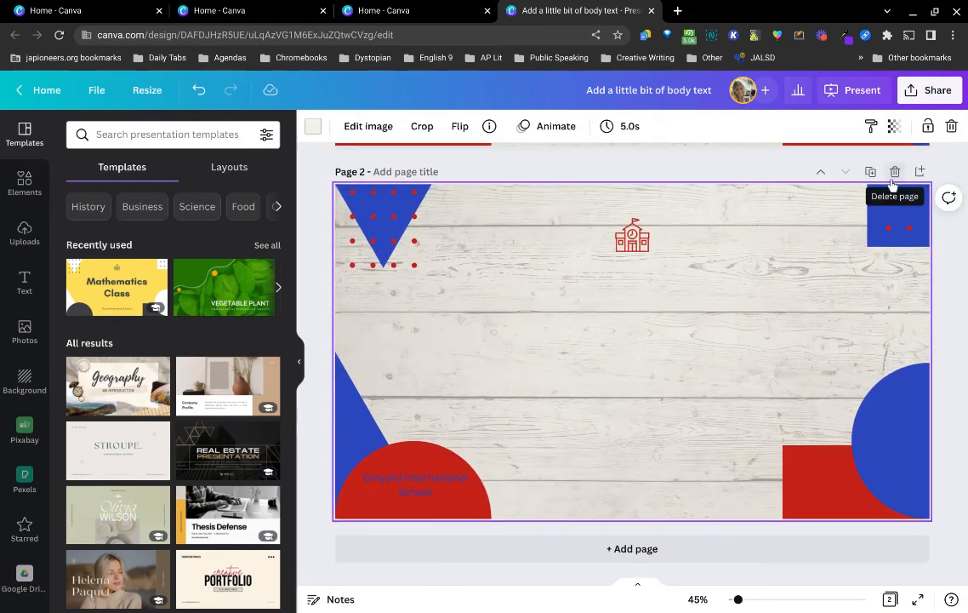
pyautogui.click(893, 174)
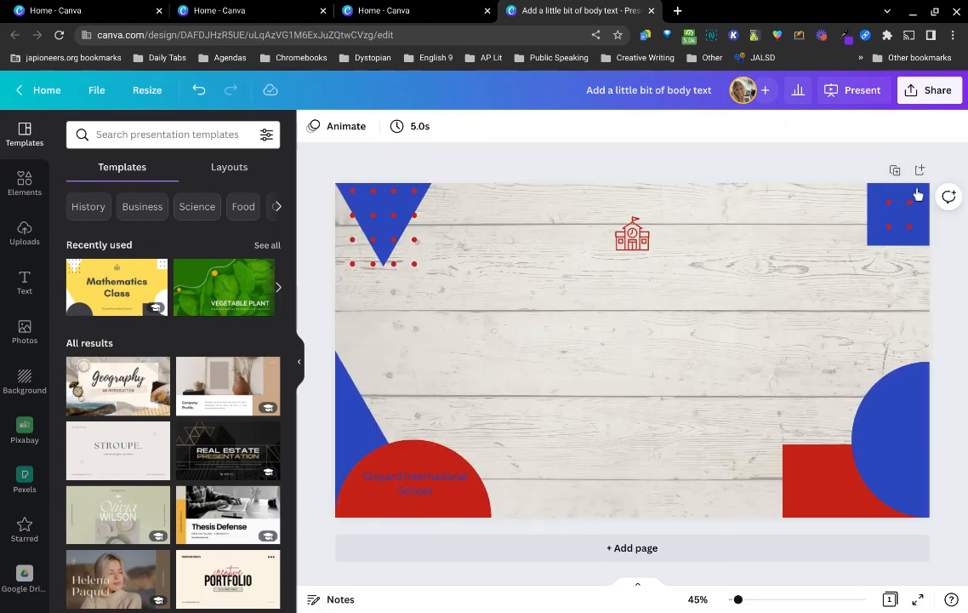
# Add two blank pages to the presentation, and move the last one up to first place and back down to second
pyautogui.click(920, 171)
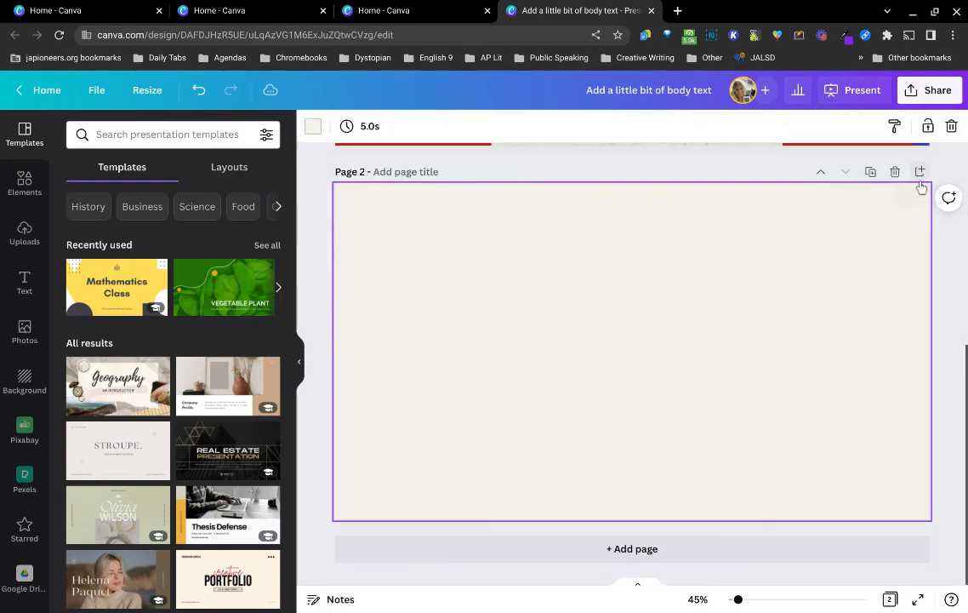
pyautogui.click(920, 181)
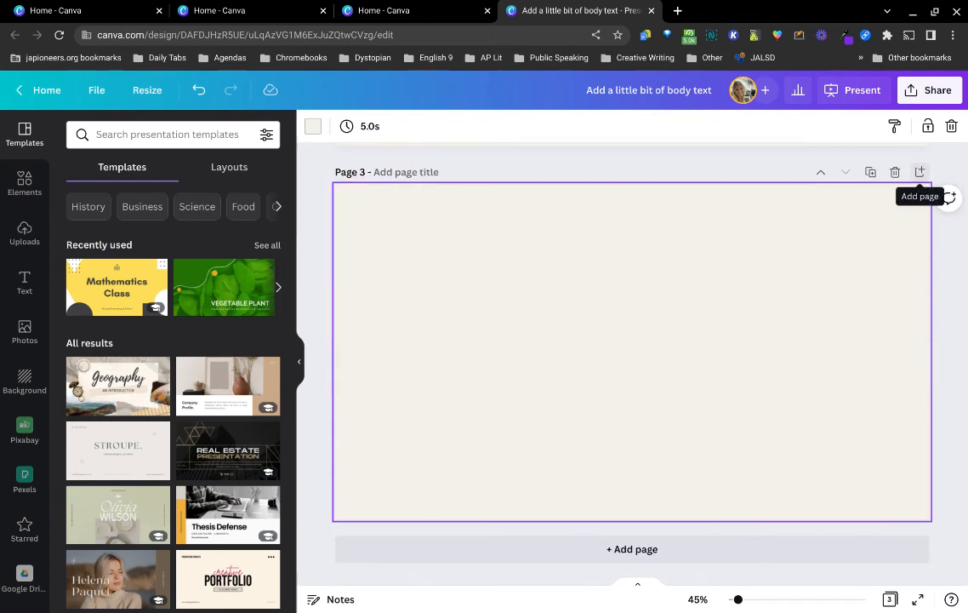
pyautogui.click(822, 177)
pyautogui.click(822, 183)
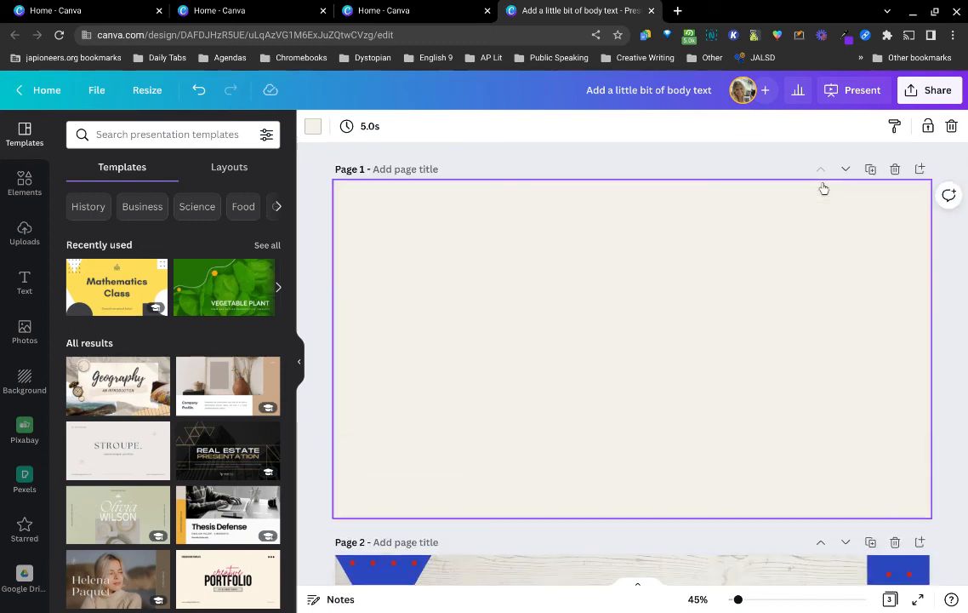
pyautogui.click(847, 182)
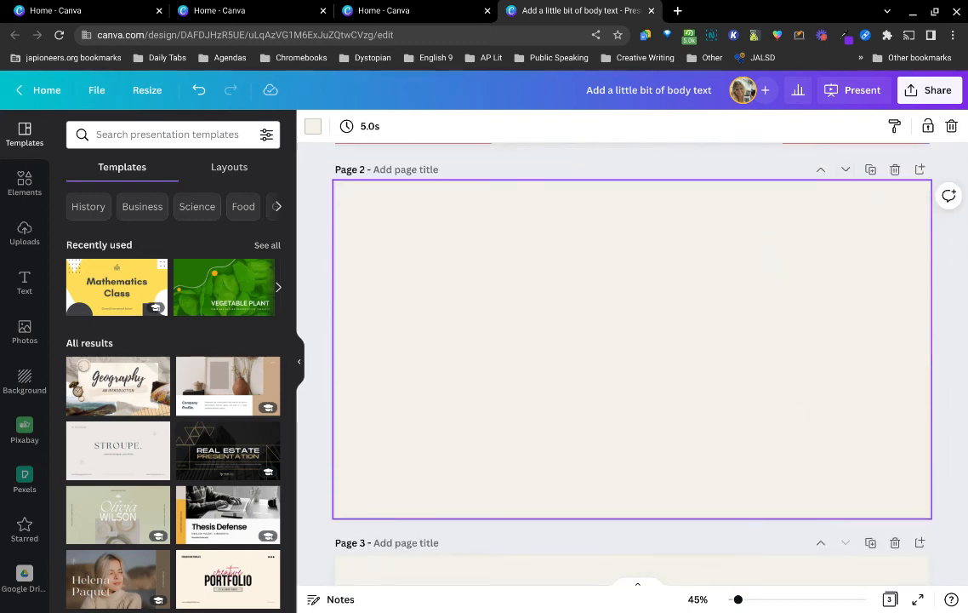
# Show and hide the page thumbnails, try canvas zooms of 31% and 33%, and set the zoom to Fill
pyautogui.click(638, 584)
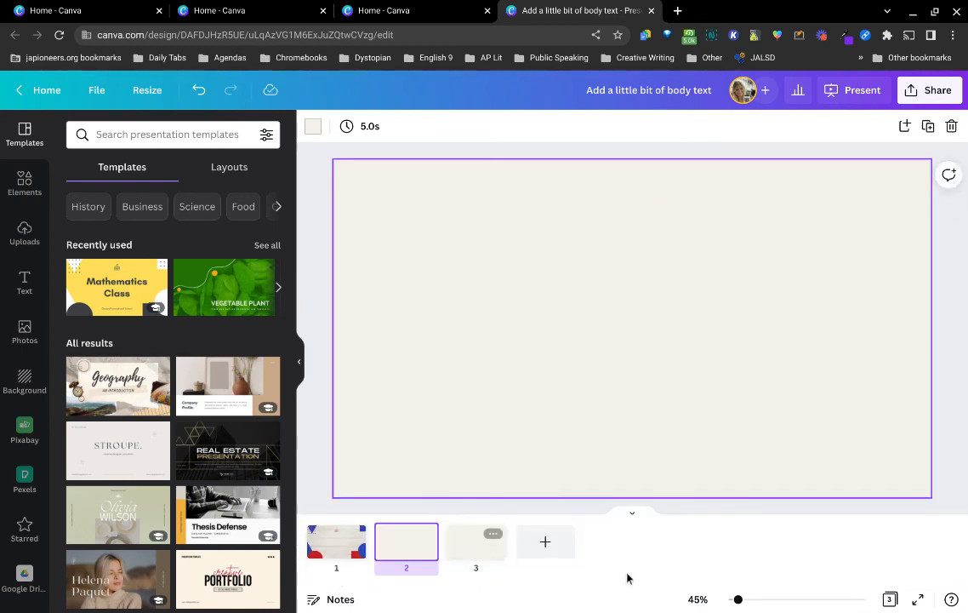
pyautogui.click(631, 513)
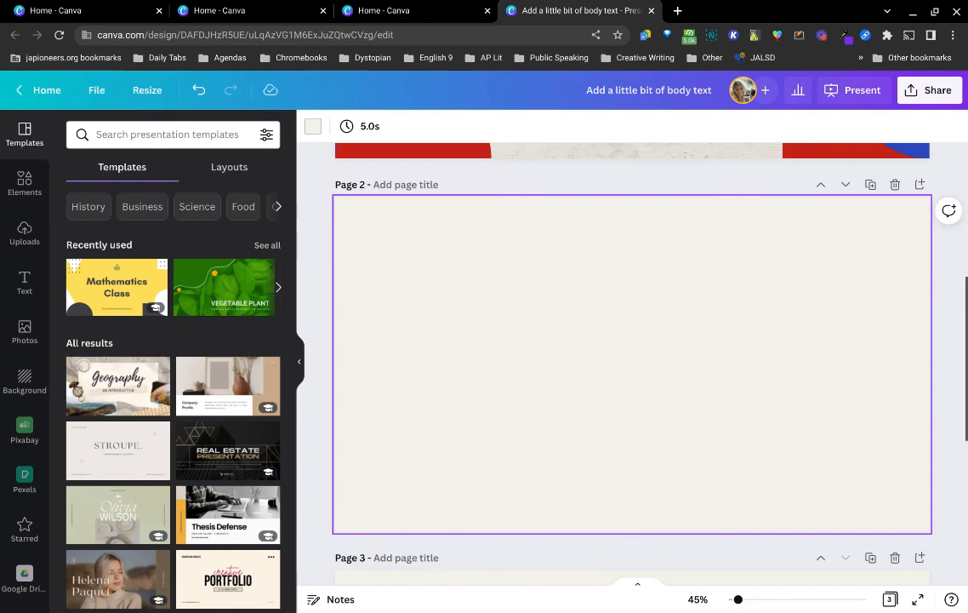
pyautogui.moveTo(738, 599)
pyautogui.mouseDown()
pyautogui.moveTo(749, 599)
pyautogui.moveTo(734, 600)
pyautogui.mouseUp()
pyautogui.scroll(5, 672, 443)
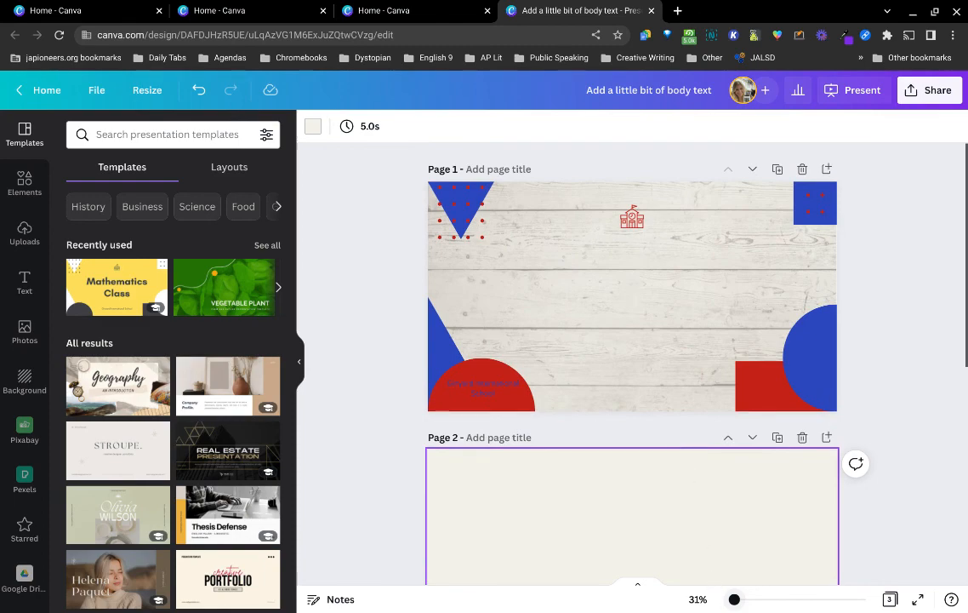
pyautogui.moveTo(734, 600)
pyautogui.mouseDown()
pyautogui.moveTo(756, 600)
pyautogui.moveTo(735, 599)
pyautogui.mouseUp()
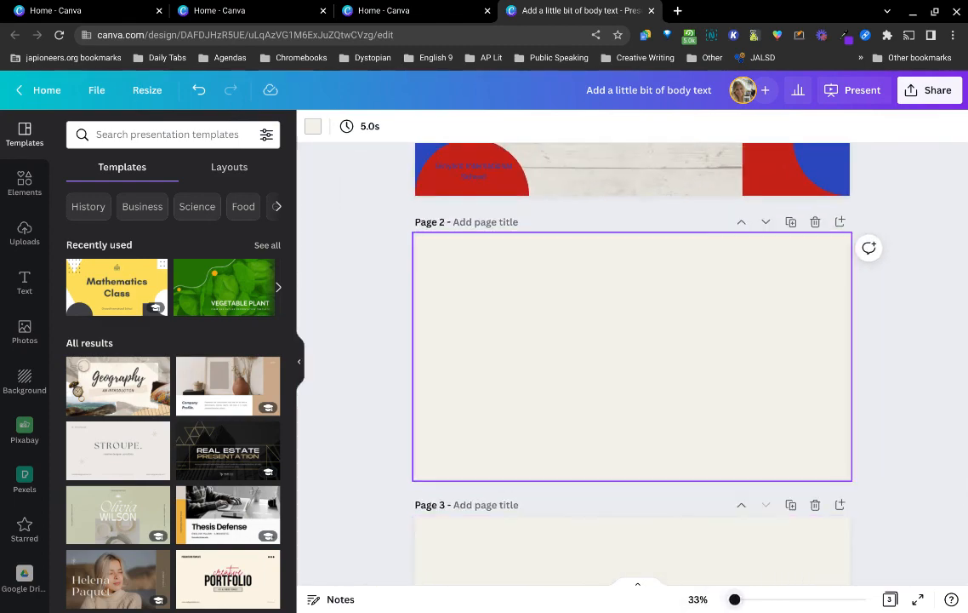
pyautogui.click(697, 599)
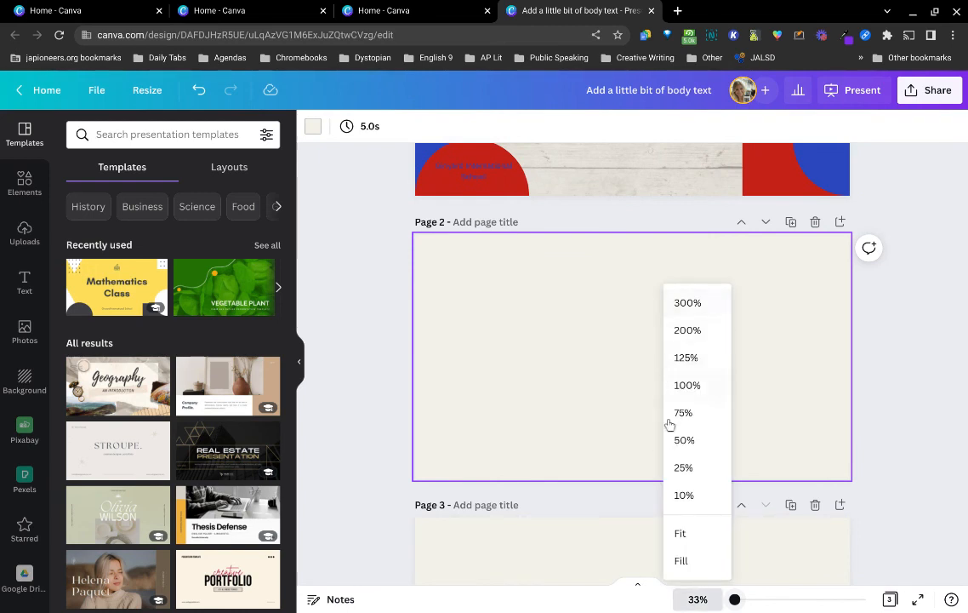
pyautogui.click(681, 563)
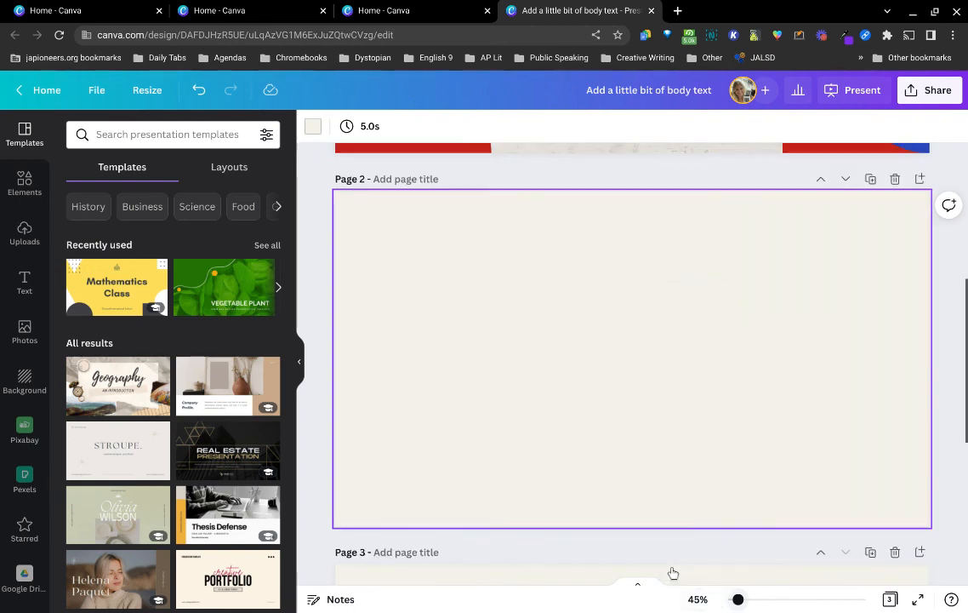
# Open the grid view of the pages, select page 3, return to the editing view and collapse the templates side panel
pyautogui.click(890, 599)
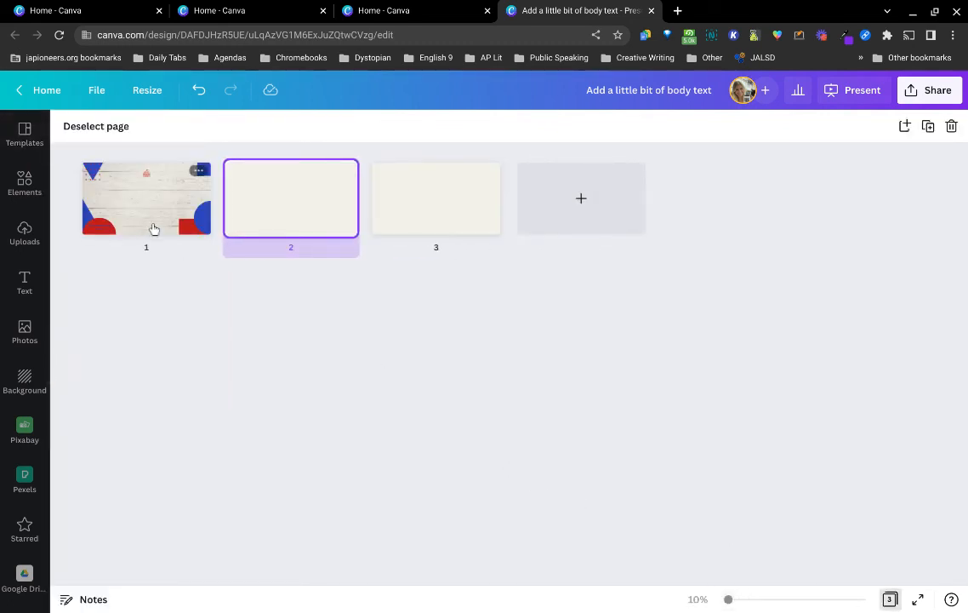
pyautogui.moveTo(434, 222)
pyautogui.mouseDown()
pyautogui.moveTo(344, 254)
pyautogui.moveTo(294, 226)
pyautogui.moveTo(149, 222)
pyautogui.moveTo(424, 223)
pyautogui.mouseUp()
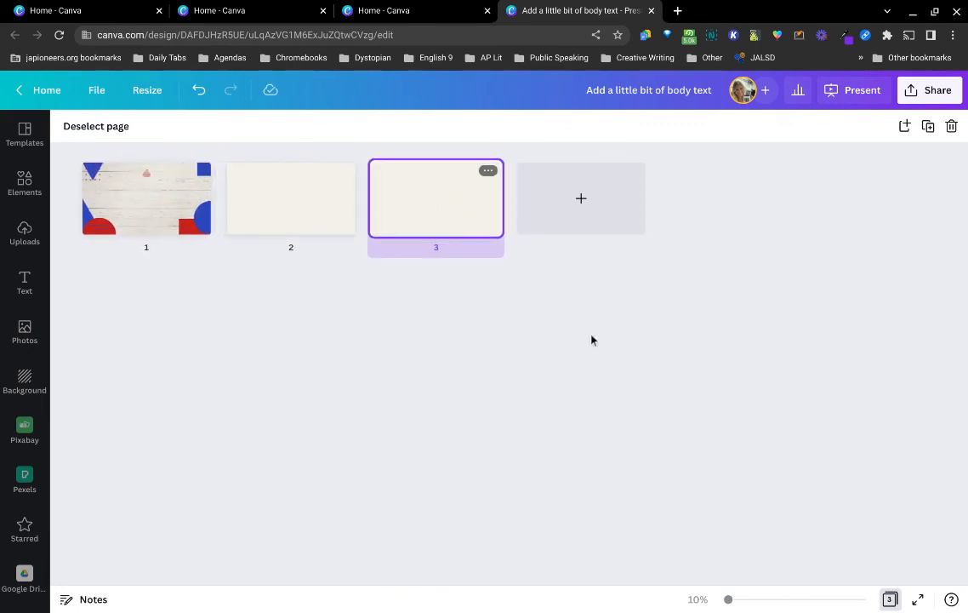
pyautogui.click(890, 599)
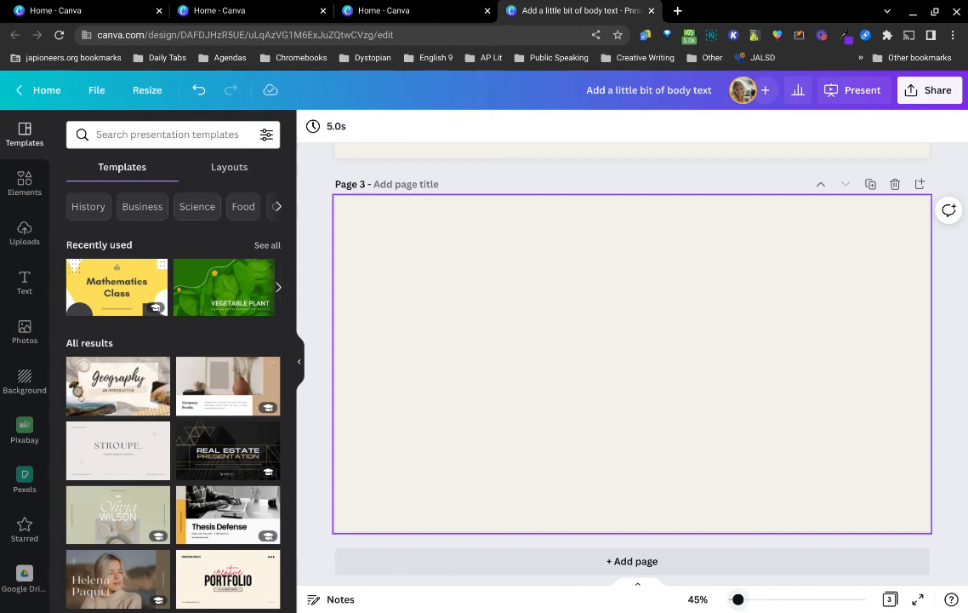
pyautogui.click(298, 385)
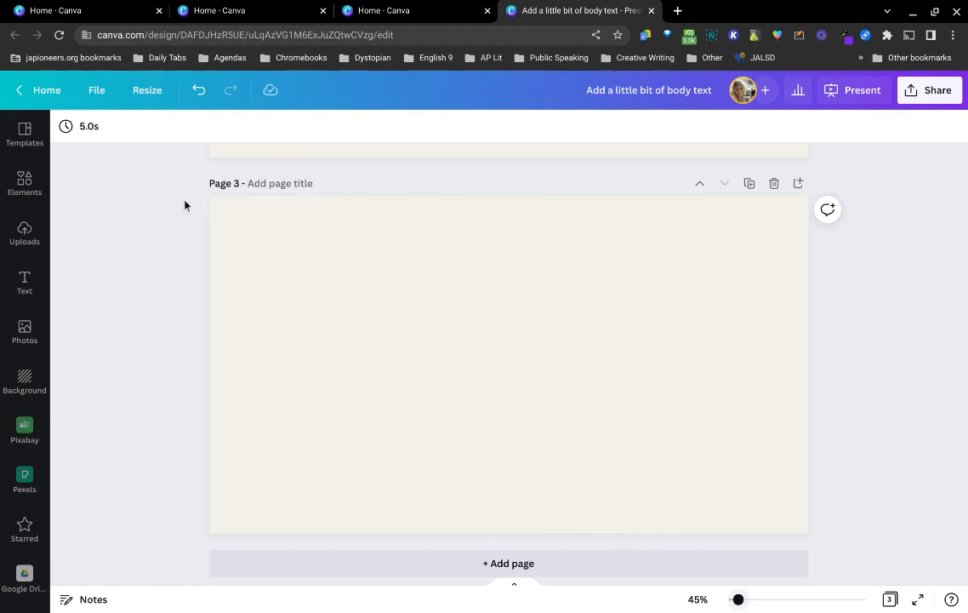
# Return to the home page, browse the suggested design types and create a blank Instagram Post from the social media category
pyautogui.click(47, 90)
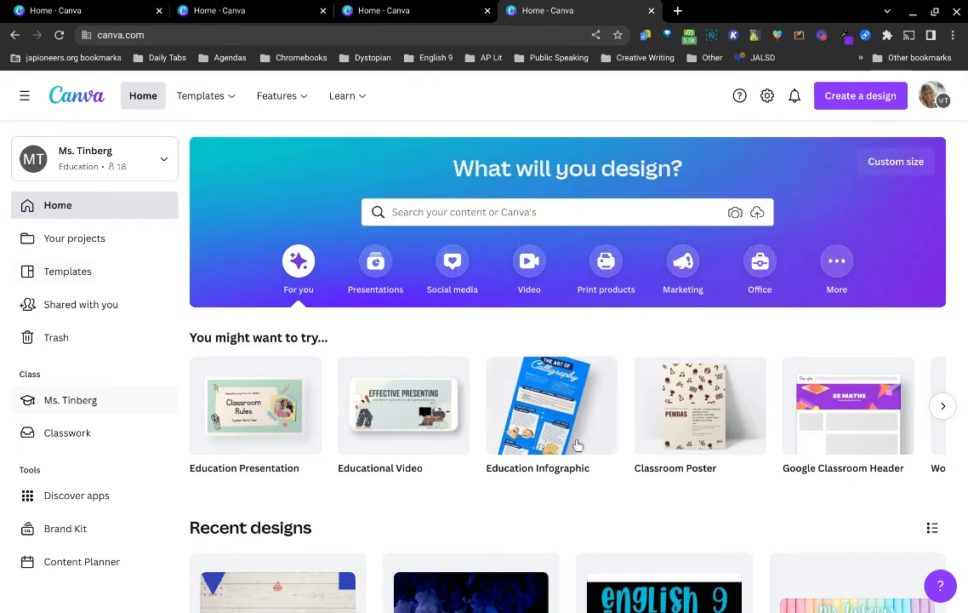
pyautogui.click(937, 425)
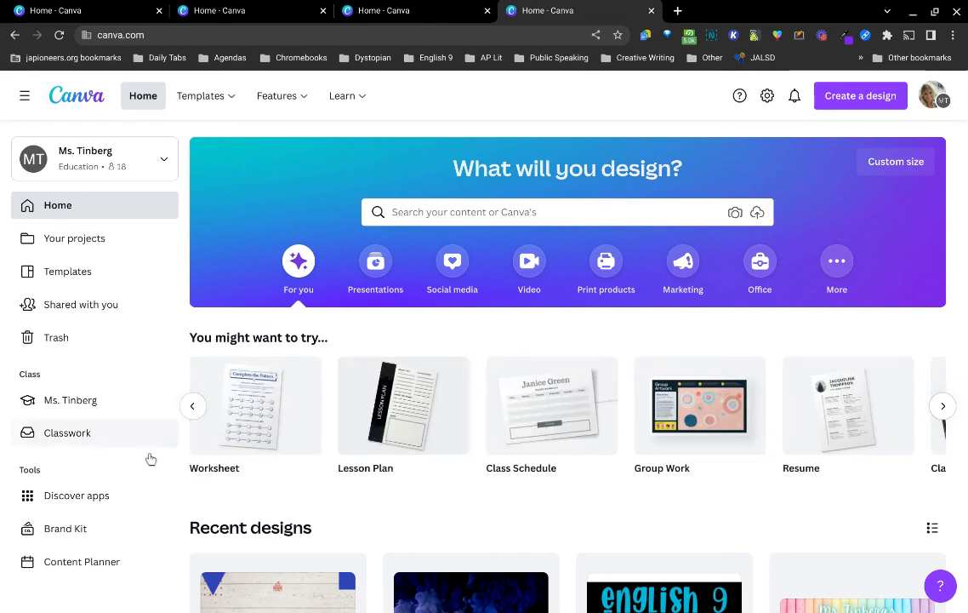
pyautogui.click(450, 259)
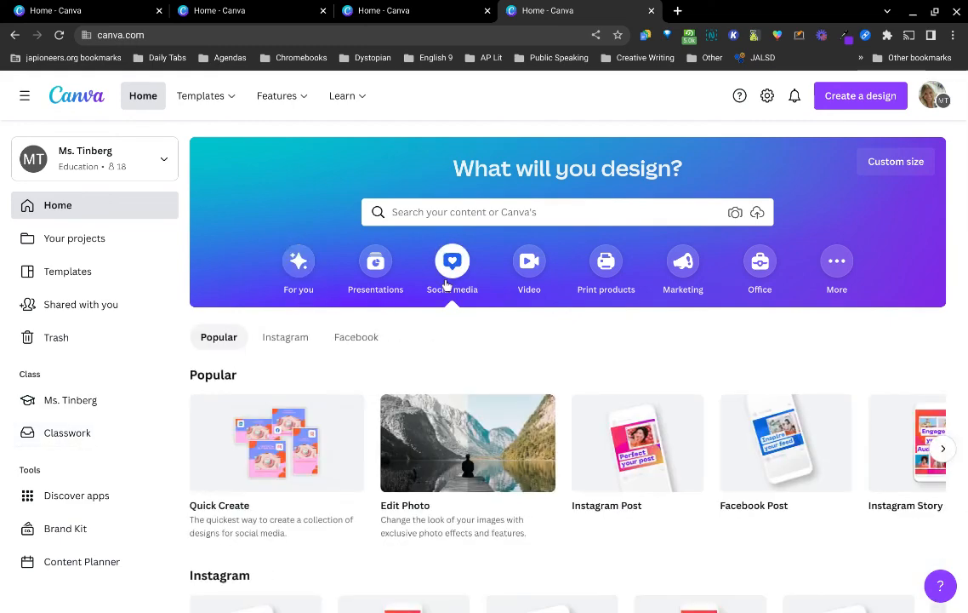
pyautogui.click(622, 461)
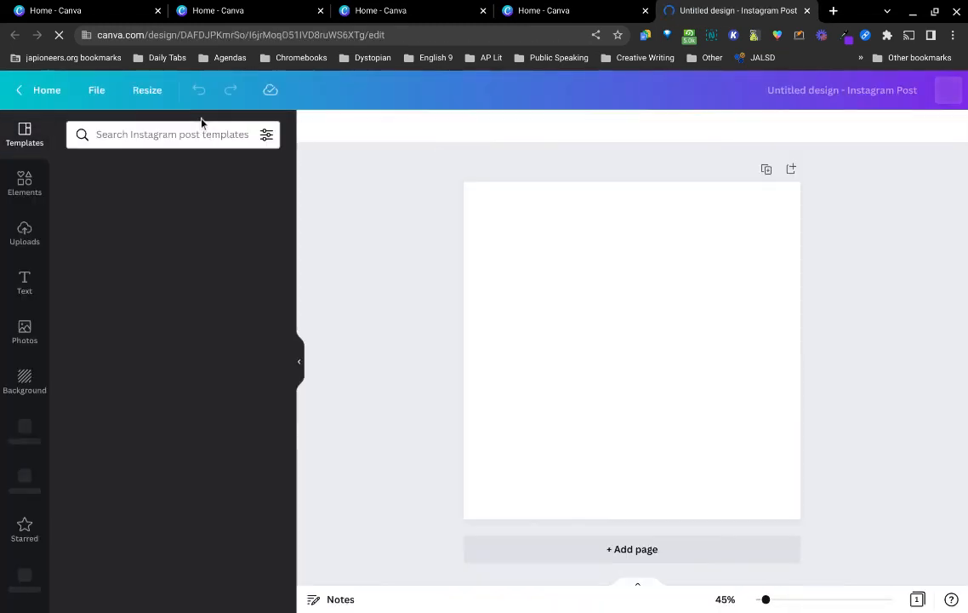
# Search the Instagram post templates for "summer" and apply the "Hello Summer" beach photo template to the blank page
pyautogui.click(194, 138)
pyautogui.write('summer')
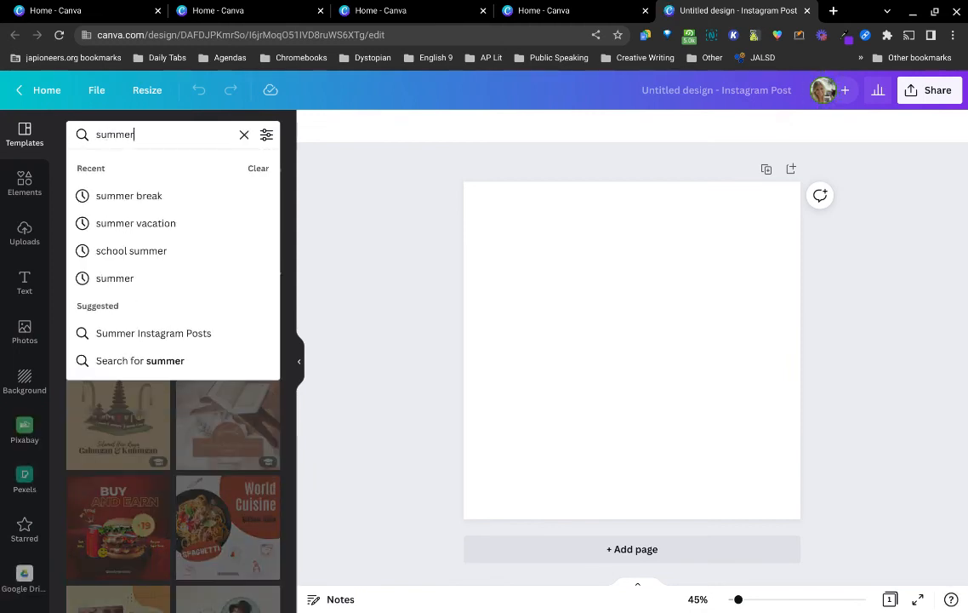
pyautogui.press('Return')
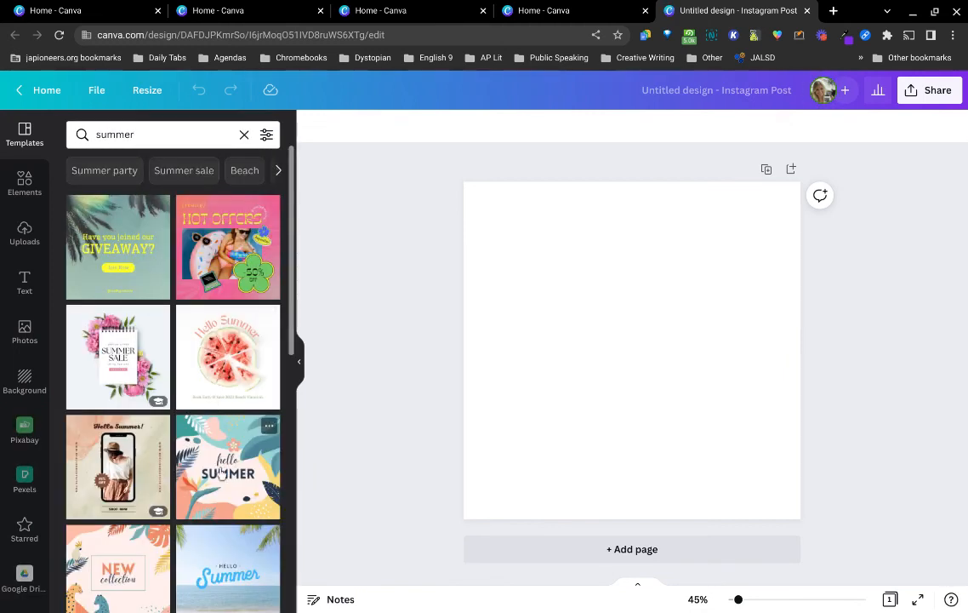
pyautogui.scroll(-1, 221, 502)
pyautogui.click(226, 513)
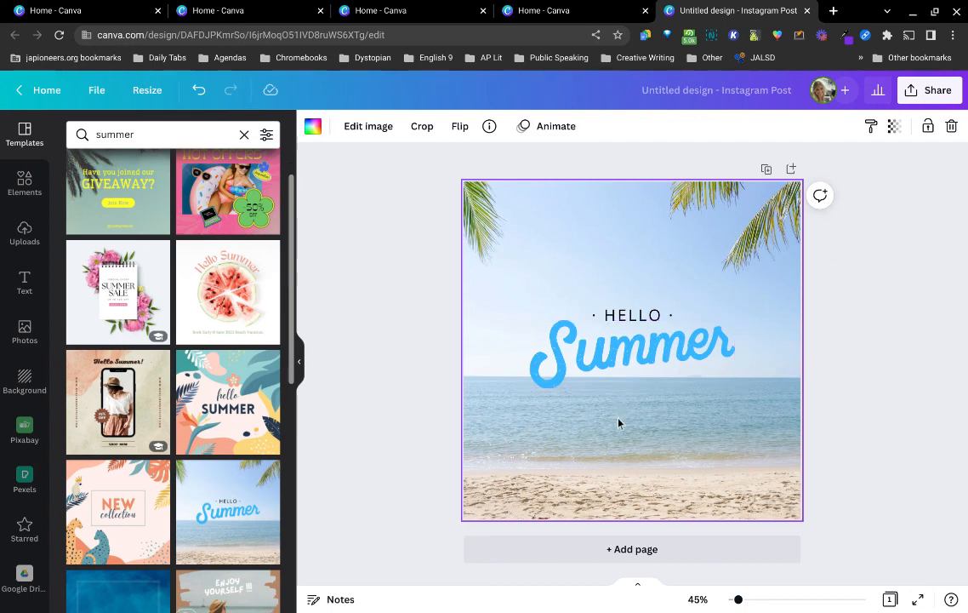
# Examine all the sharing options and the download file types for the design, close them without downloading and return to the home page
pyautogui.click(947, 88)
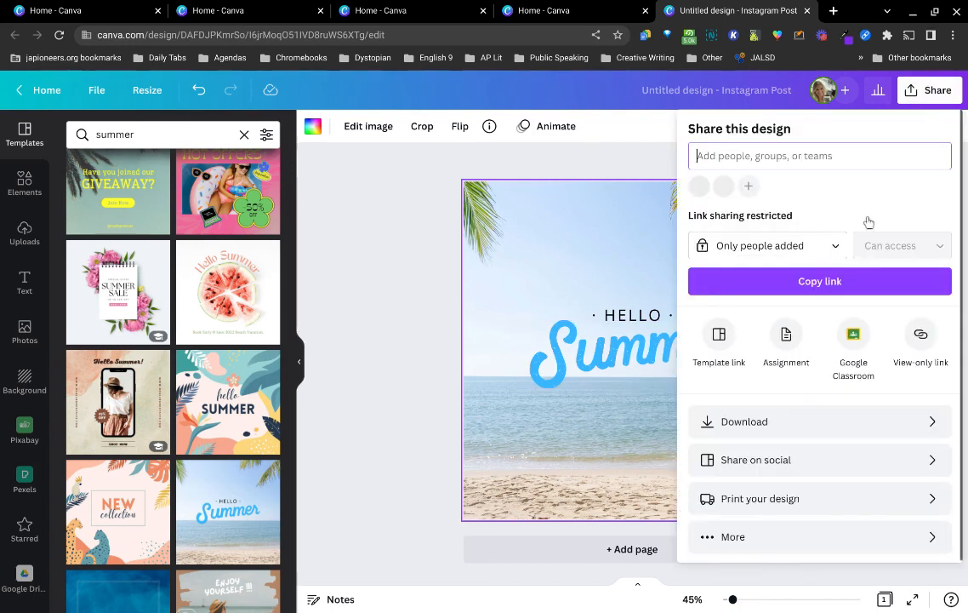
pyautogui.click(739, 552)
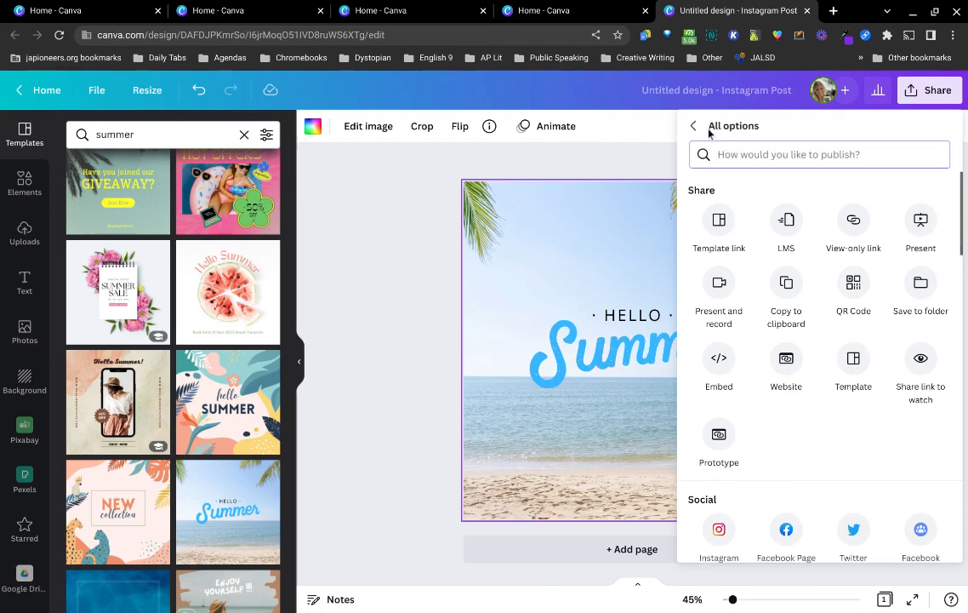
pyautogui.click(696, 128)
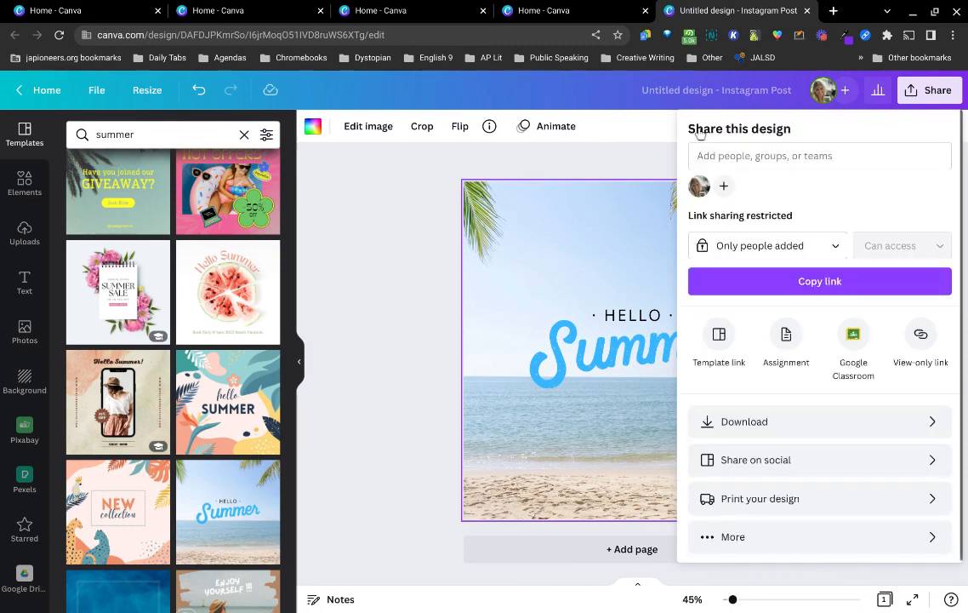
pyautogui.click(784, 424)
pyautogui.click(752, 192)
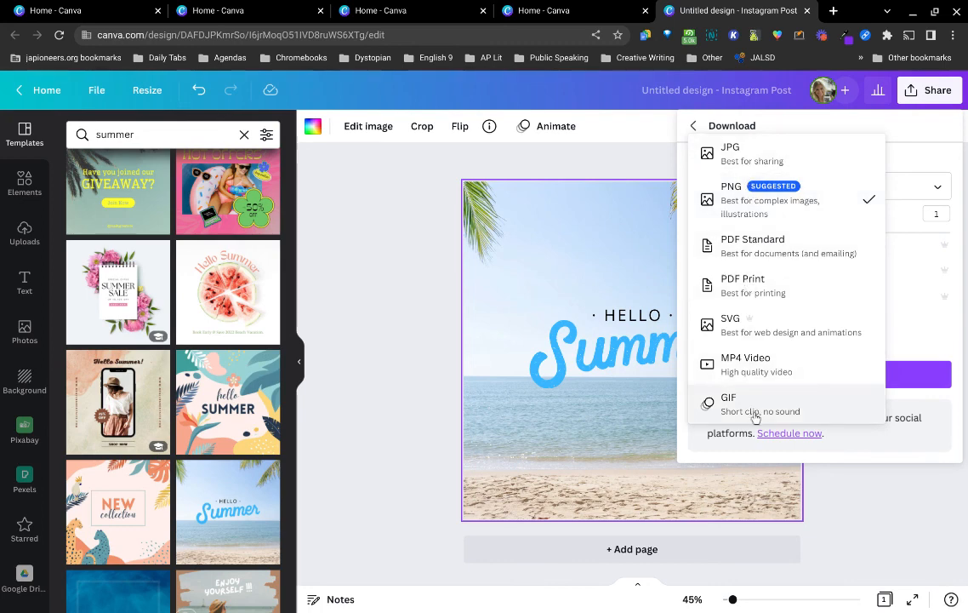
pyautogui.click(911, 370)
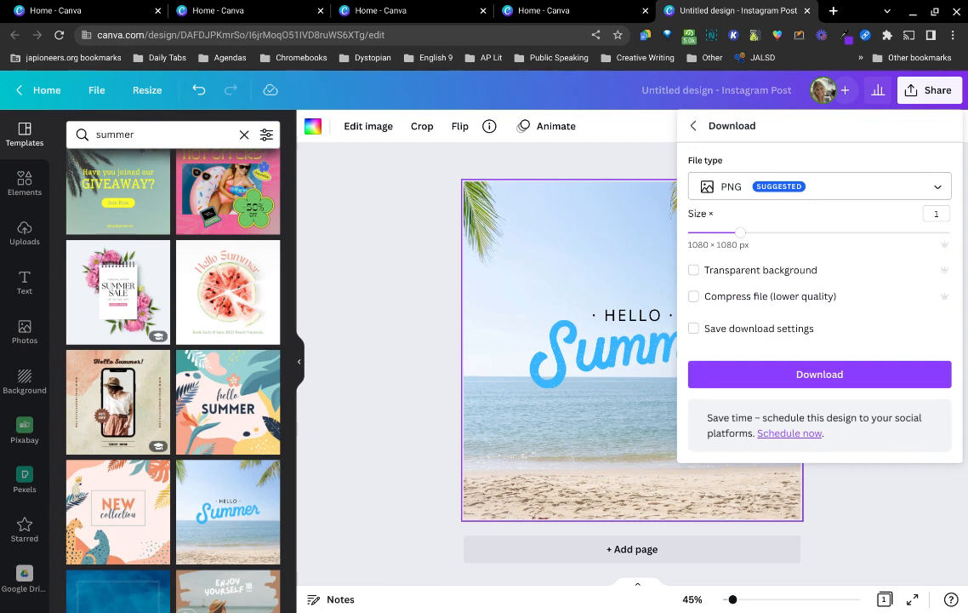
pyautogui.click(417, 279)
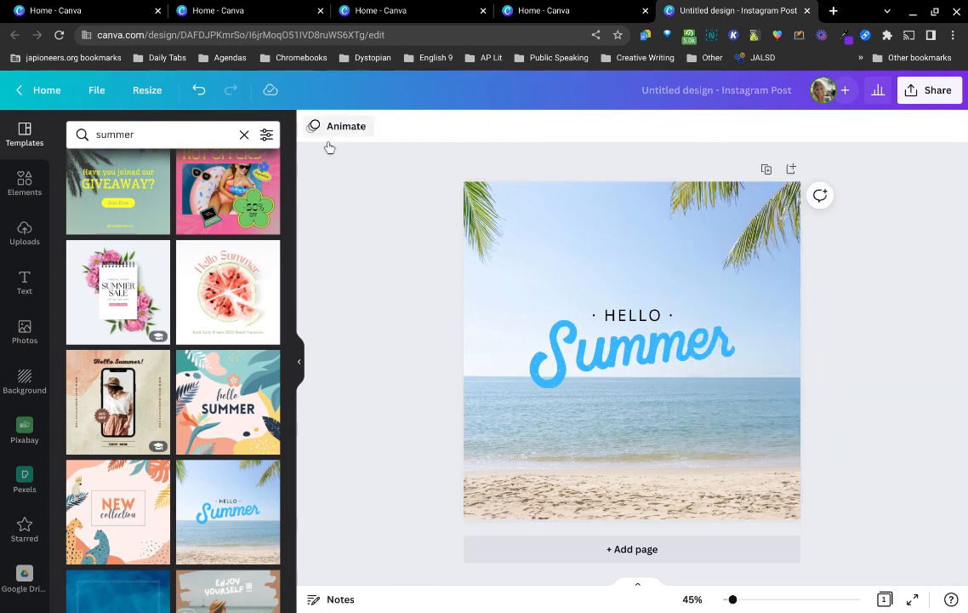
pyautogui.click(16, 93)
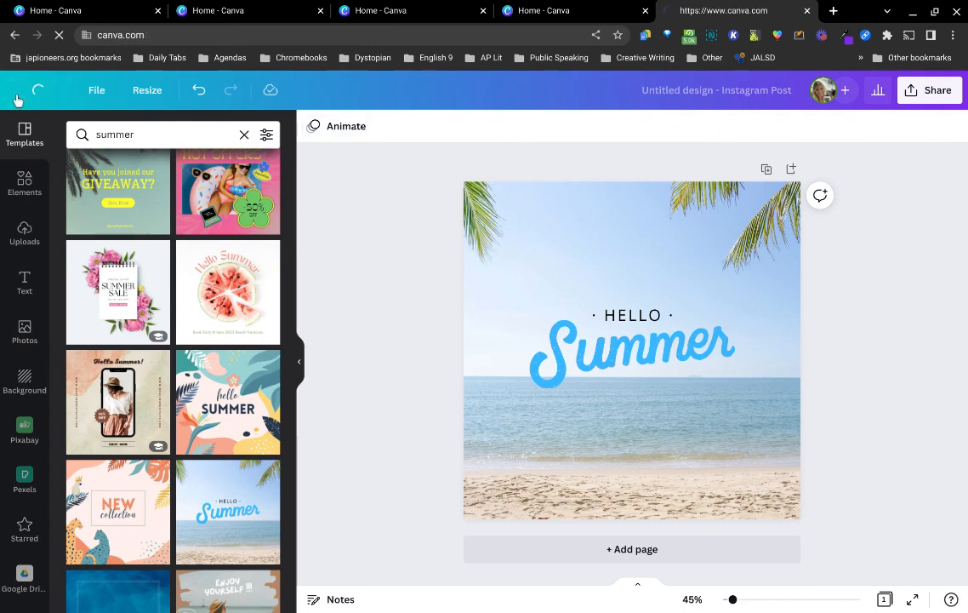